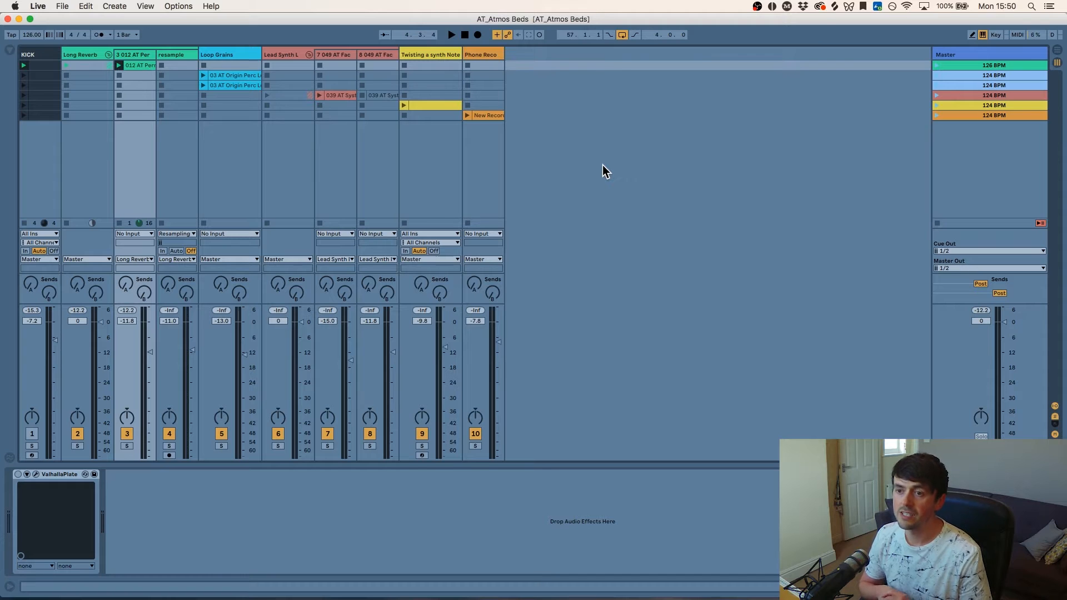
# Audition the 012 AT percussion loop dry, enable and open its ValhallaPlate reverb, and play the loop through it.
pyautogui.doubleClick(135, 65)
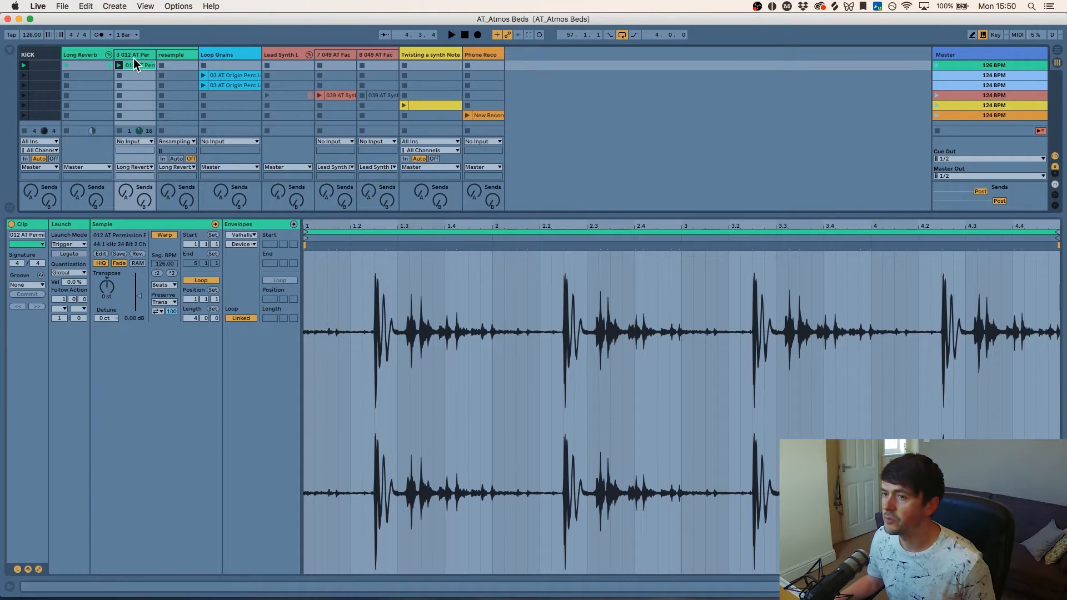
pyautogui.press('space')
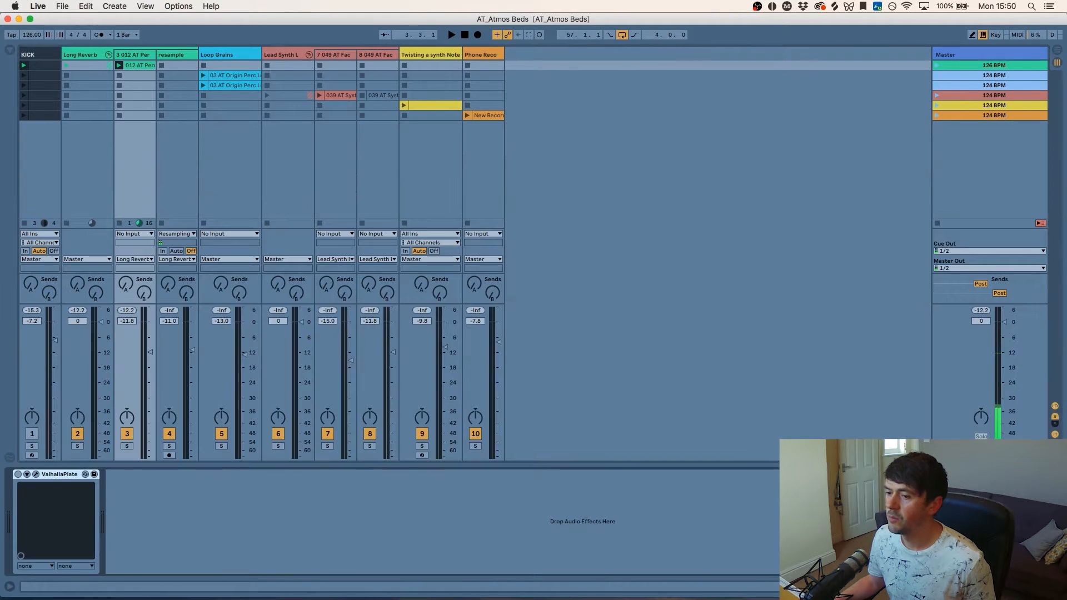
pyautogui.click(17, 474)
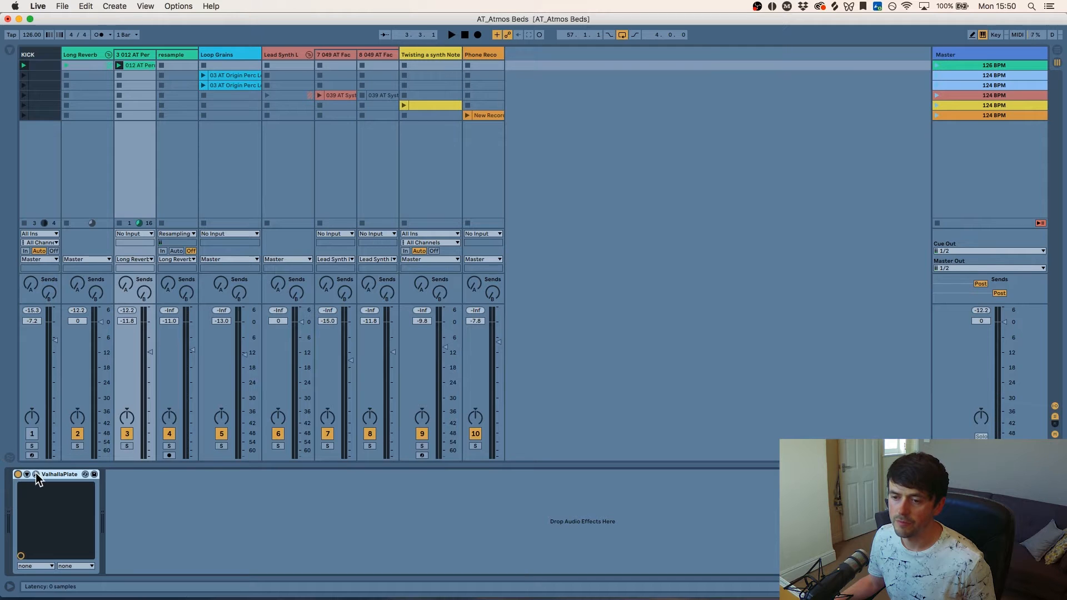
pyautogui.click(36, 475)
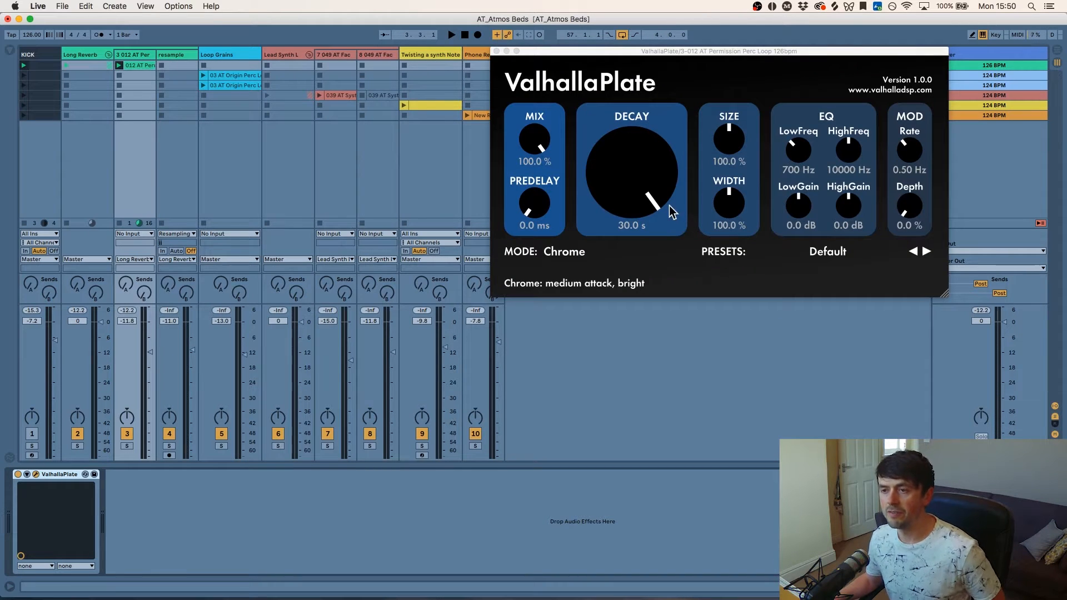
pyautogui.press('space')
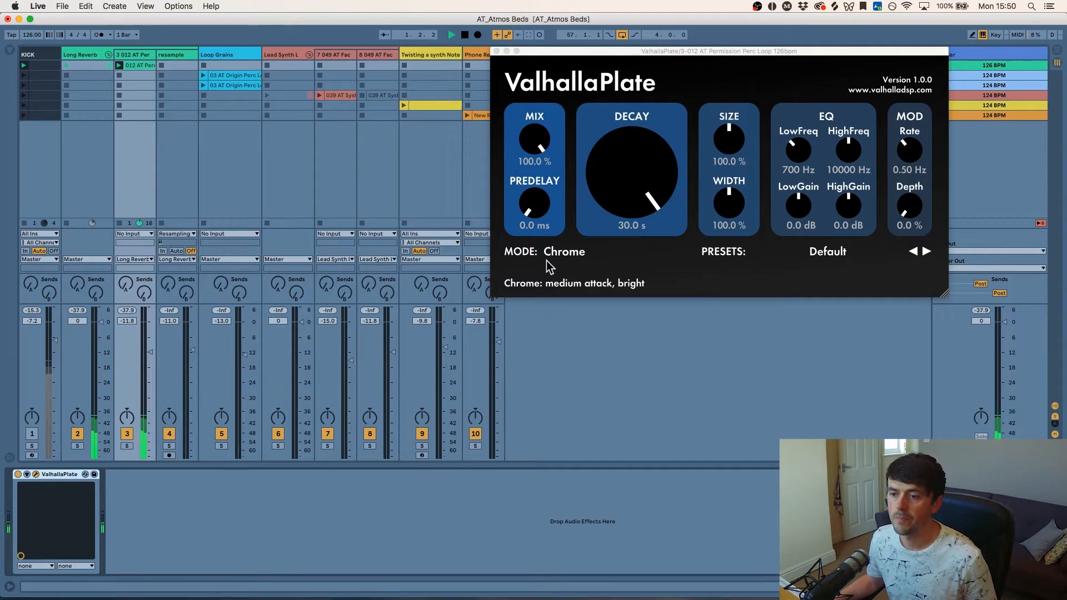
pyautogui.press('space')
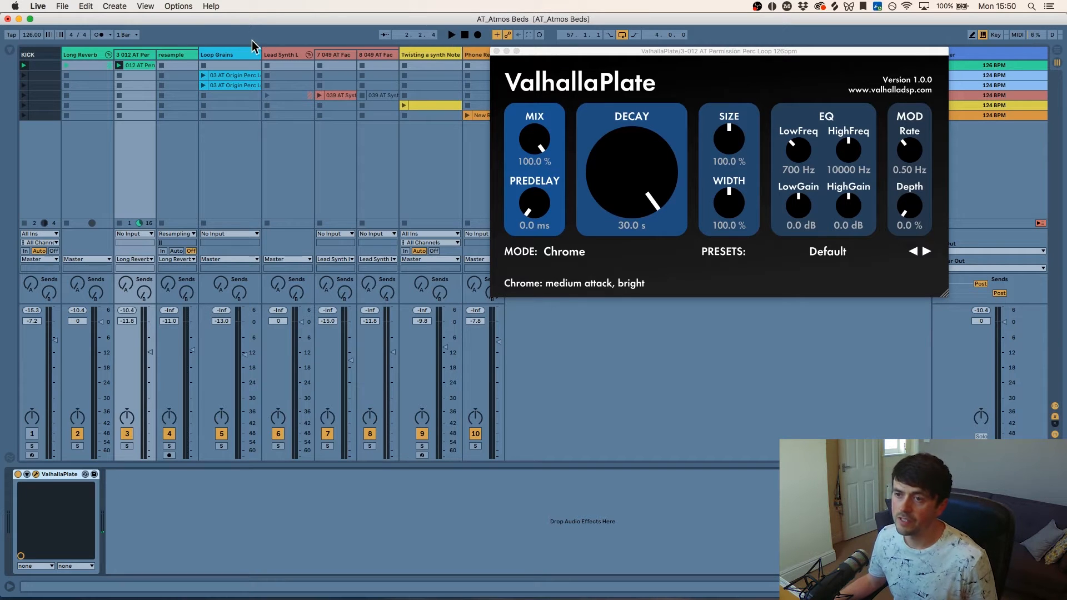
# Arm the resample track and record the reverb-soaked percussion loop into its first clip slot.
pyautogui.click(167, 56)
pyautogui.click(169, 456)
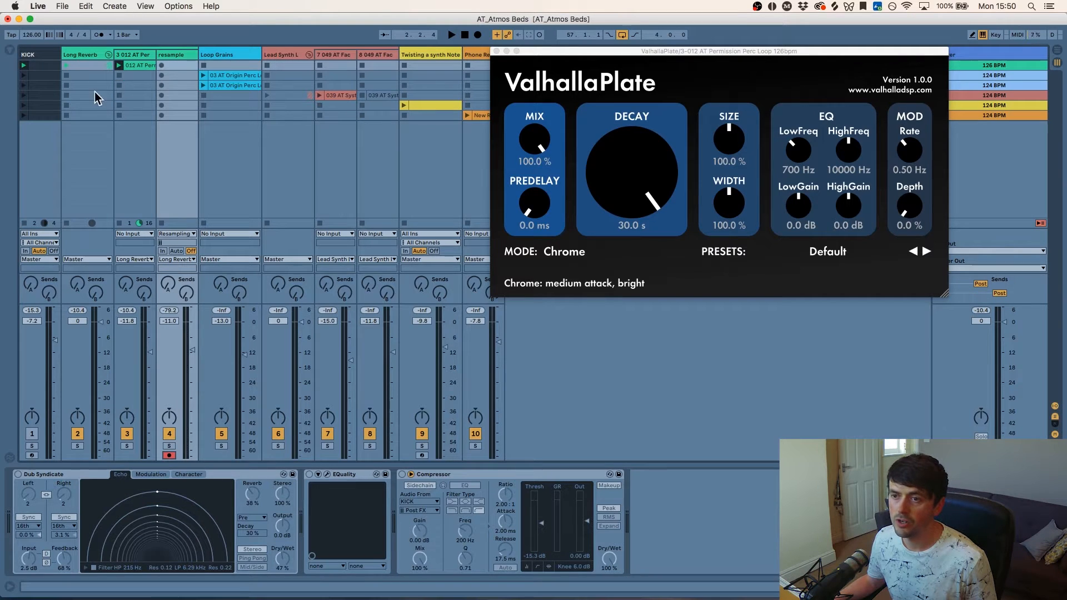
pyautogui.click(161, 65)
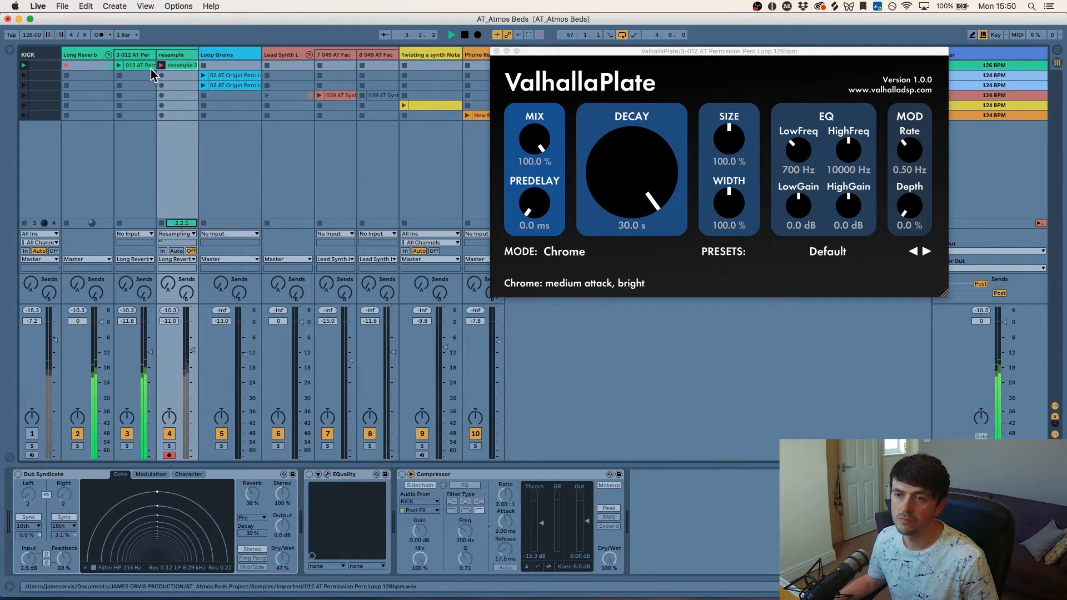
# Solo the resample track and open the recorded clip's waveform with the ValhallaPlate window closed.
pyautogui.doubleClick(186, 67)
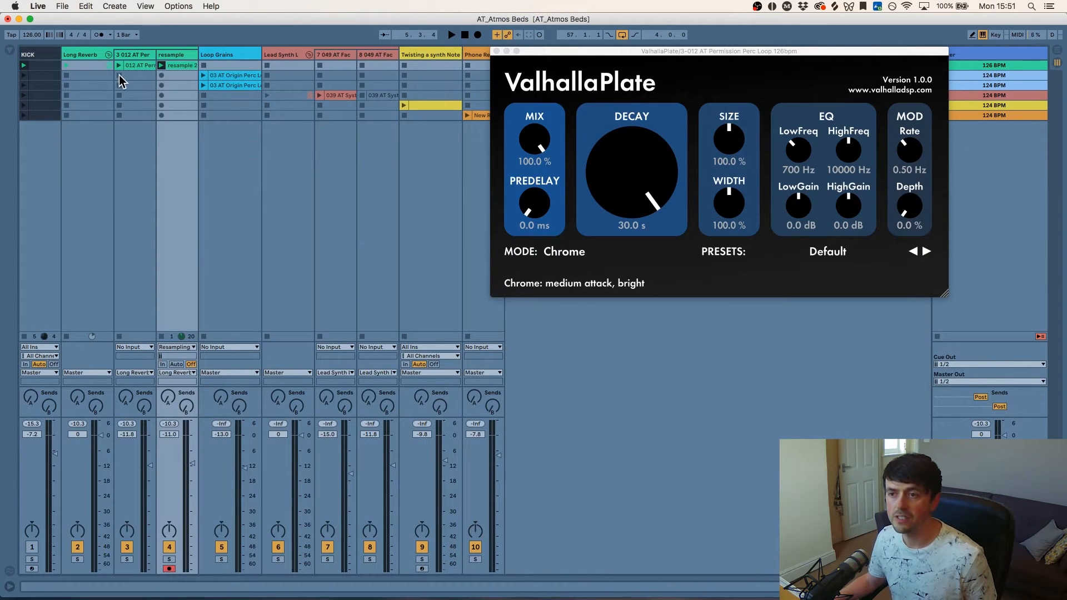
pyautogui.doubleClick(167, 67)
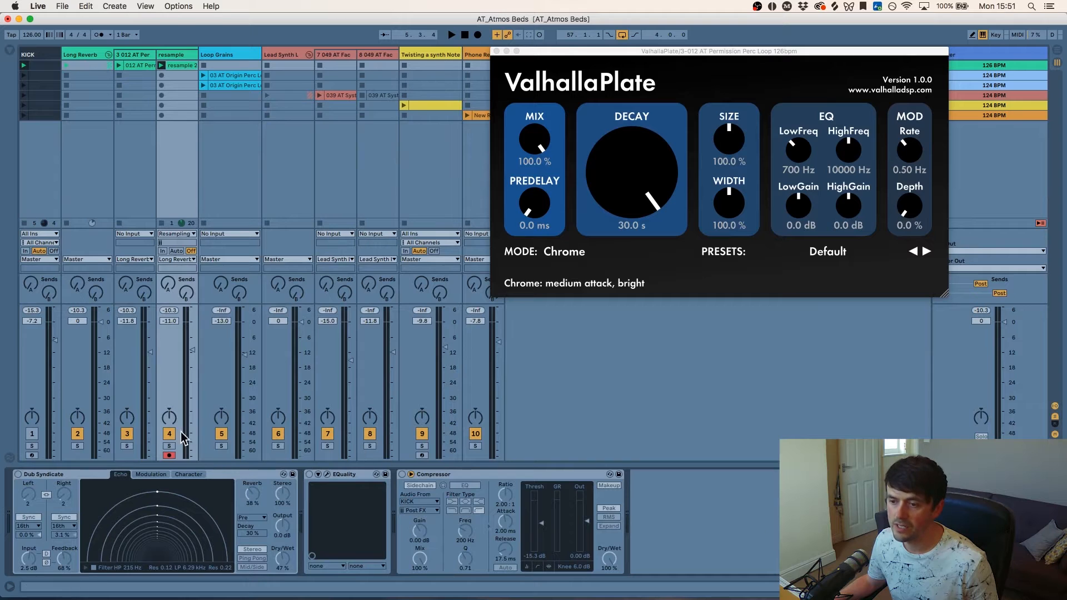
pyautogui.click(169, 446)
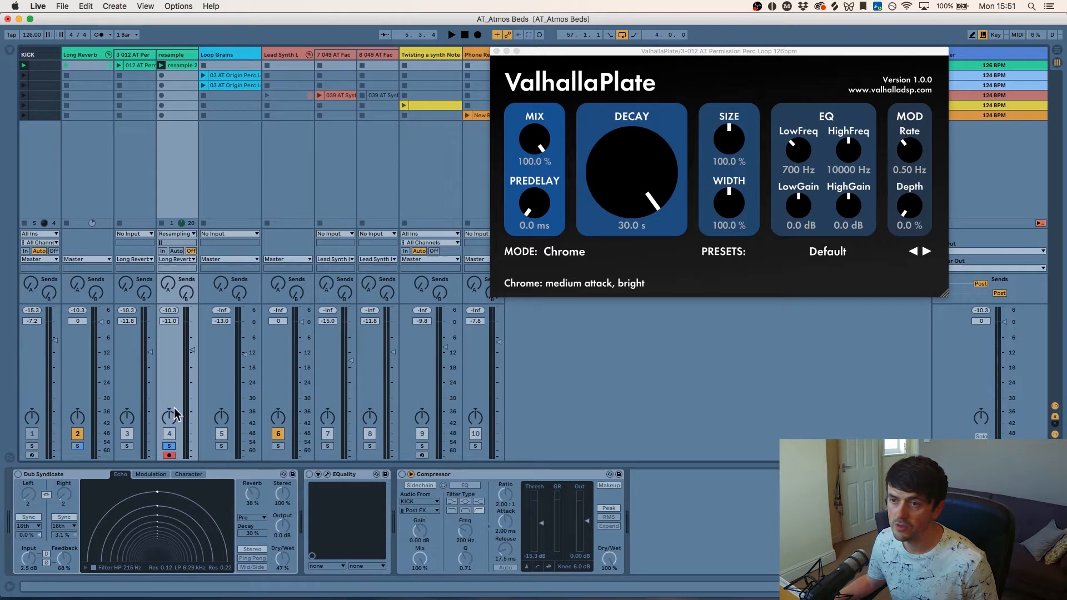
pyautogui.doubleClick(175, 66)
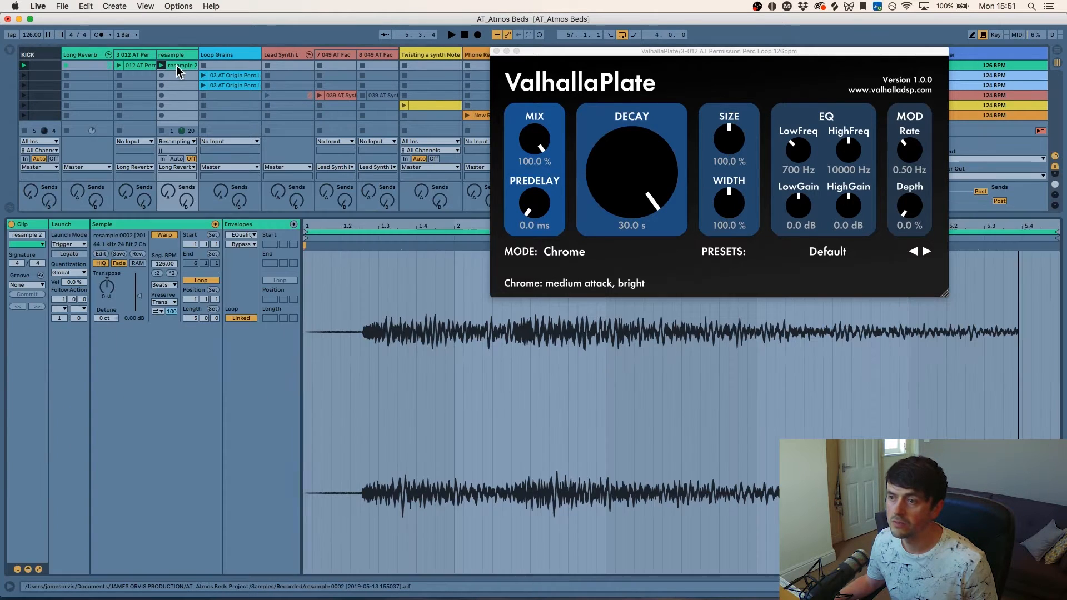
pyautogui.click(497, 51)
# Shorten the resampled clip's loop to half a bar, from 3.3 to bar 4, while playing it back.
pyautogui.moveTo(305, 231); pyautogui.dragTo(606, 228)
pyautogui.press('space')
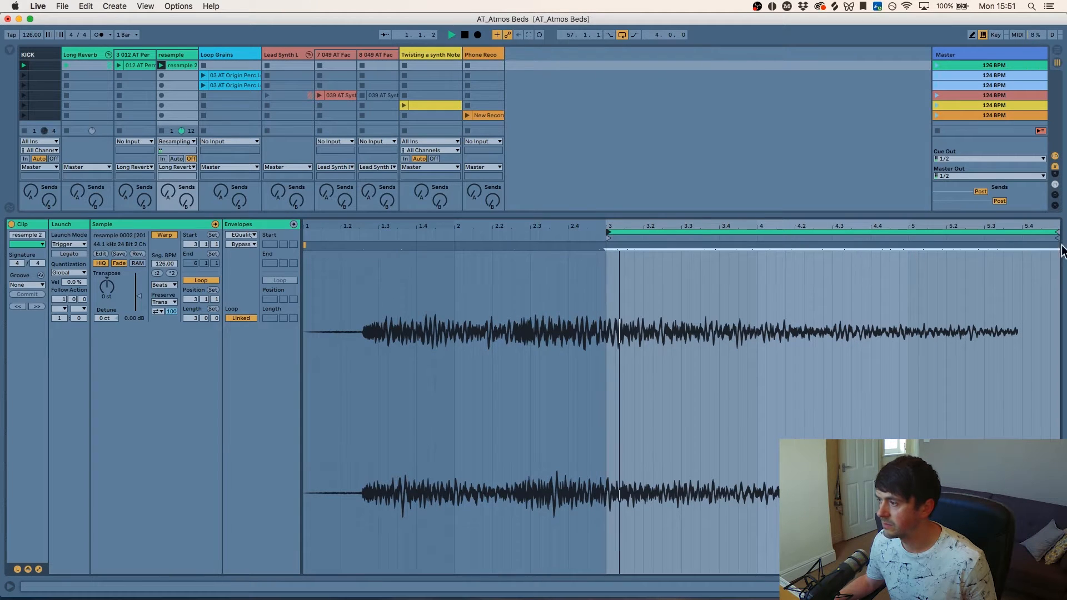
pyautogui.moveTo(1055, 233)
pyautogui.mouseDown()
pyautogui.moveTo(699, 233)
pyautogui.moveTo(748, 239)
pyautogui.moveTo(758, 257)
pyautogui.mouseUp()
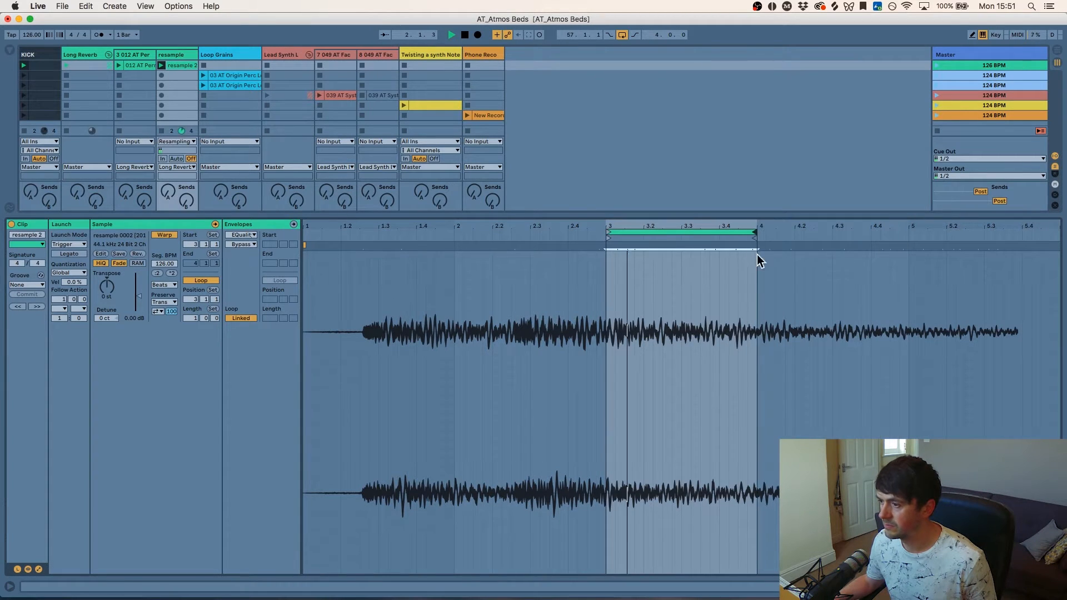
pyautogui.click(612, 233)
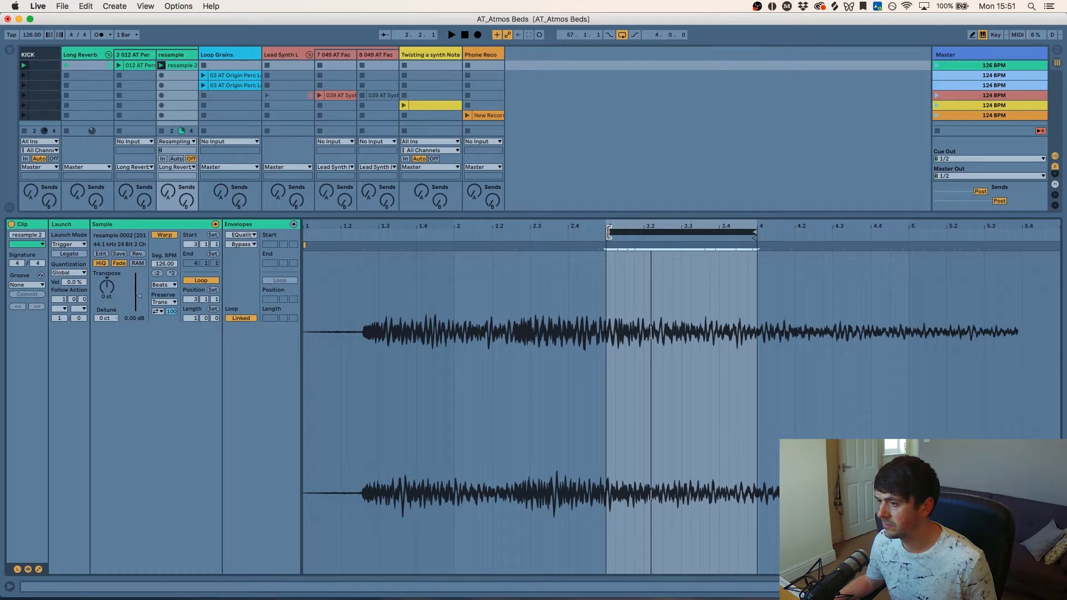
pyautogui.moveTo(609, 232); pyautogui.dragTo(685, 232)
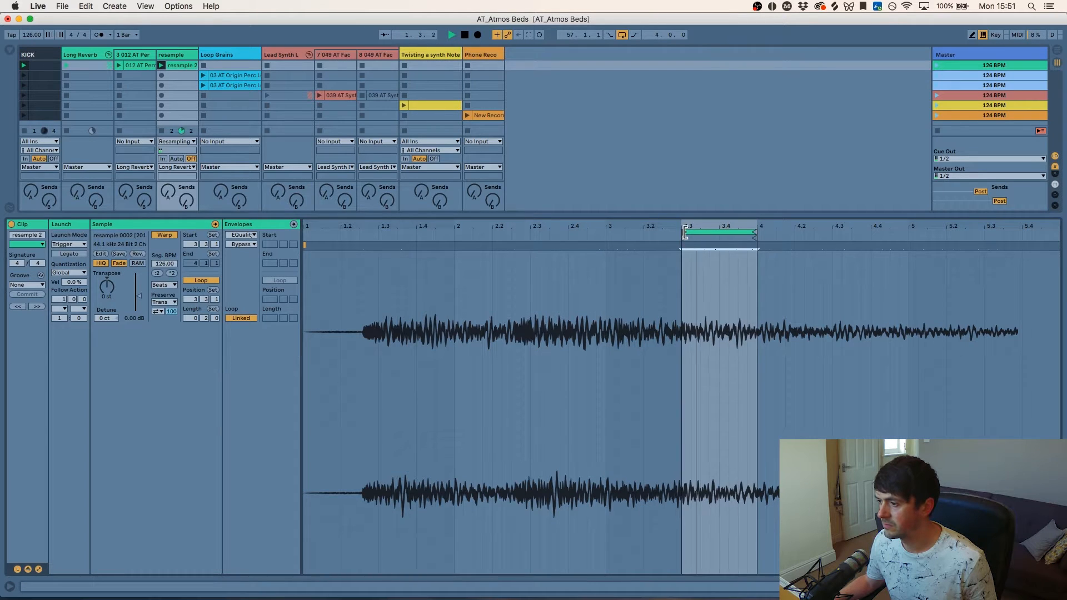
# Show the clip's volume envelope and draw a short fade-out to silence at the loop end at bar 4.
pyautogui.click(252, 234)
pyautogui.click(251, 242)
pyautogui.moveTo(761, 227); pyautogui.dragTo(972, 334)
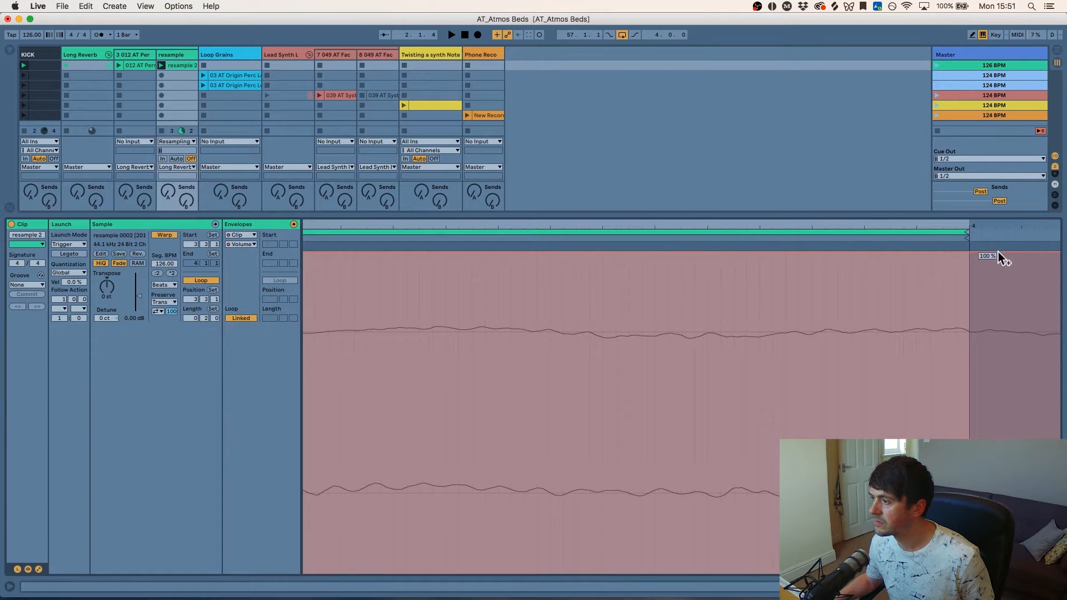
pyautogui.moveTo(998, 252); pyautogui.dragTo(968, 570)
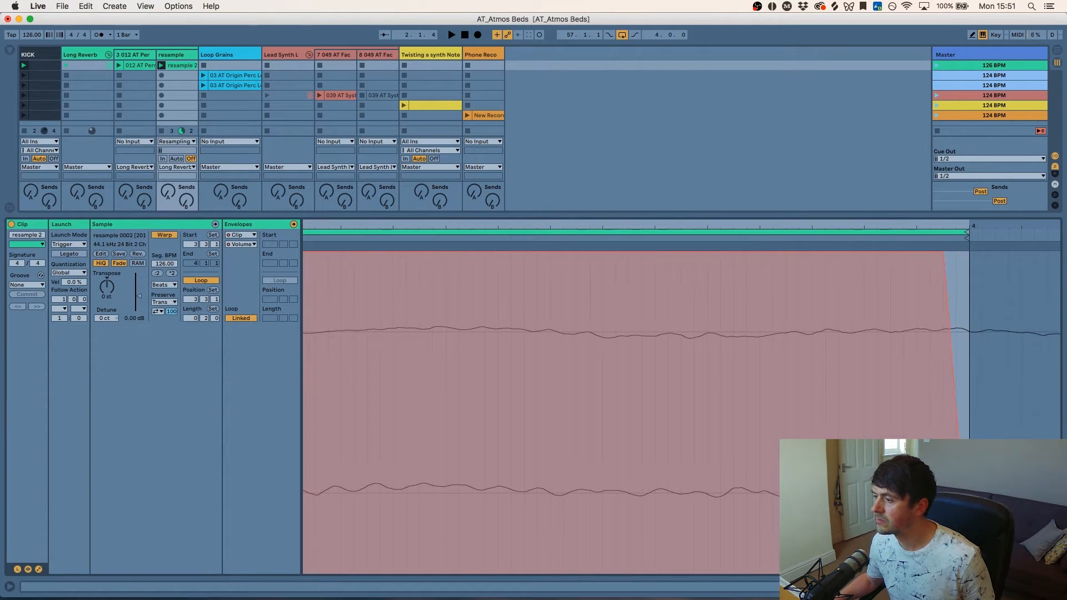
# Draw a very short volume fade-in at the loop start at 3.3 and play the clip back.
pyautogui.moveTo(804, 224); pyautogui.dragTo(803, 106)
pyautogui.moveTo(706, 216)
pyautogui.mouseDown()
pyautogui.moveTo(701, 245)
pyautogui.moveTo(676, 276)
pyautogui.moveTo(641, 445)
pyautogui.moveTo(645, 558)
pyautogui.moveTo(602, 571)
pyautogui.moveTo(616, 567)
pyautogui.mouseUp()
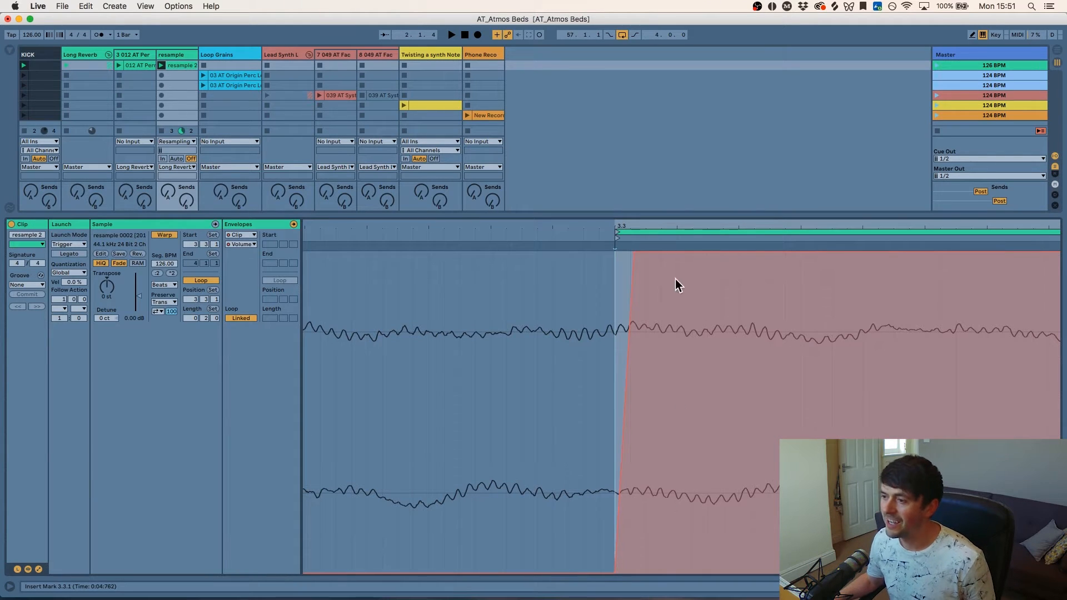
pyautogui.moveTo(634, 254); pyautogui.dragTo(623, 252)
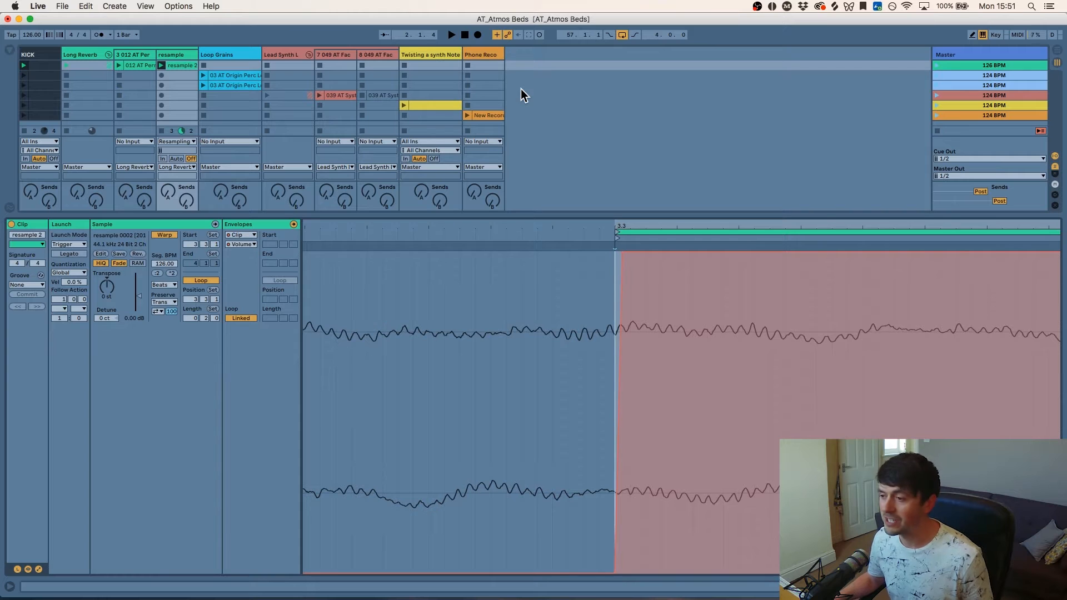
pyautogui.moveTo(621, 252); pyautogui.dragTo(365, 224)
pyautogui.moveTo(517, 223); pyautogui.dragTo(713, 223)
pyautogui.press('space')
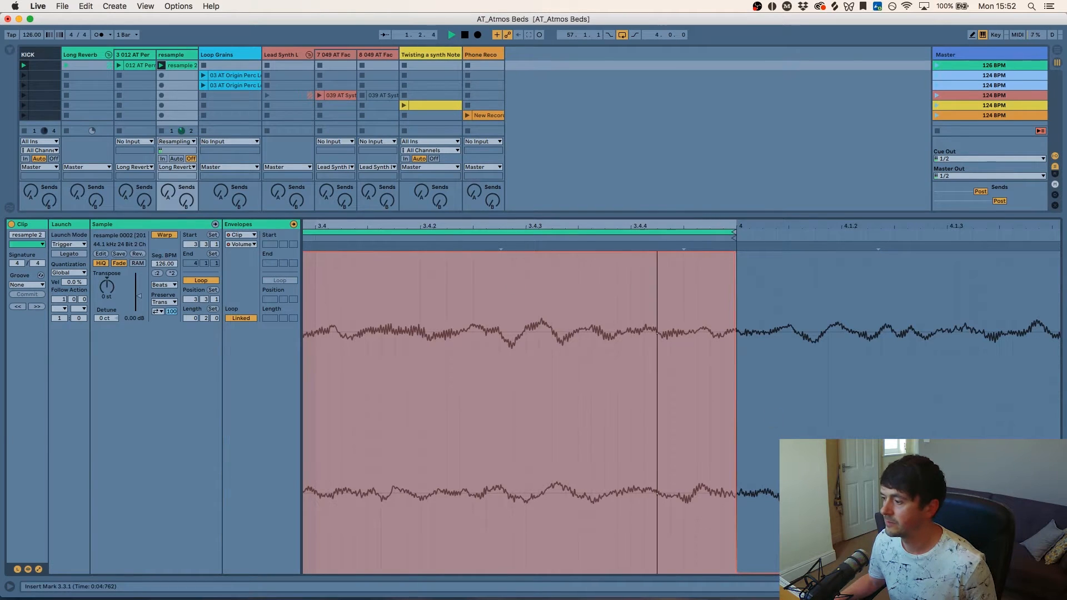
# Show the resample track's effects and set the track volume to -10.7 dB.
pyautogui.hotkey('shift', 'Tab')
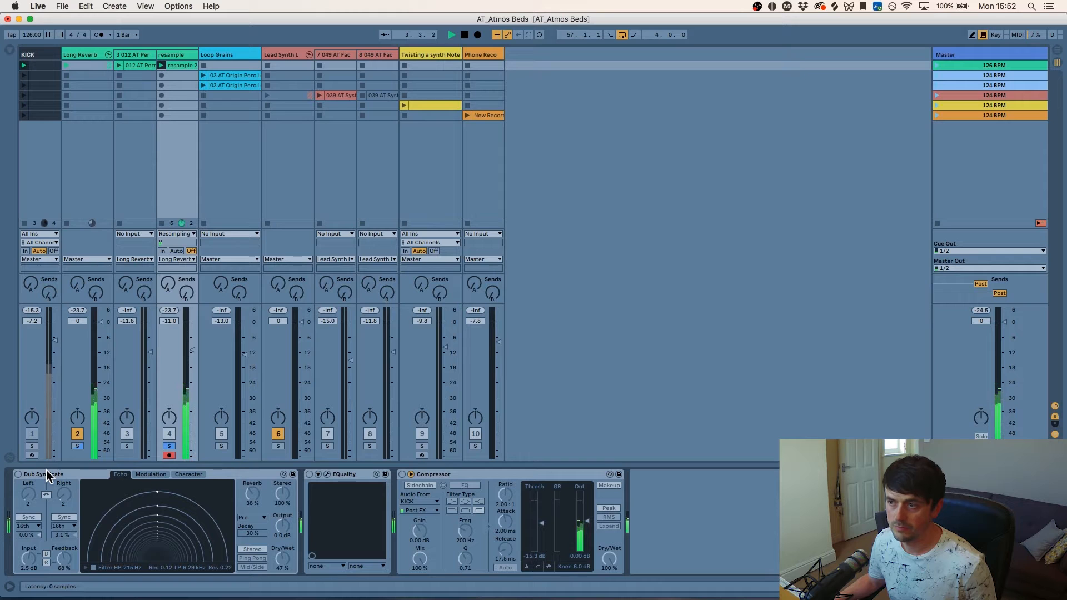
pyautogui.click(18, 475)
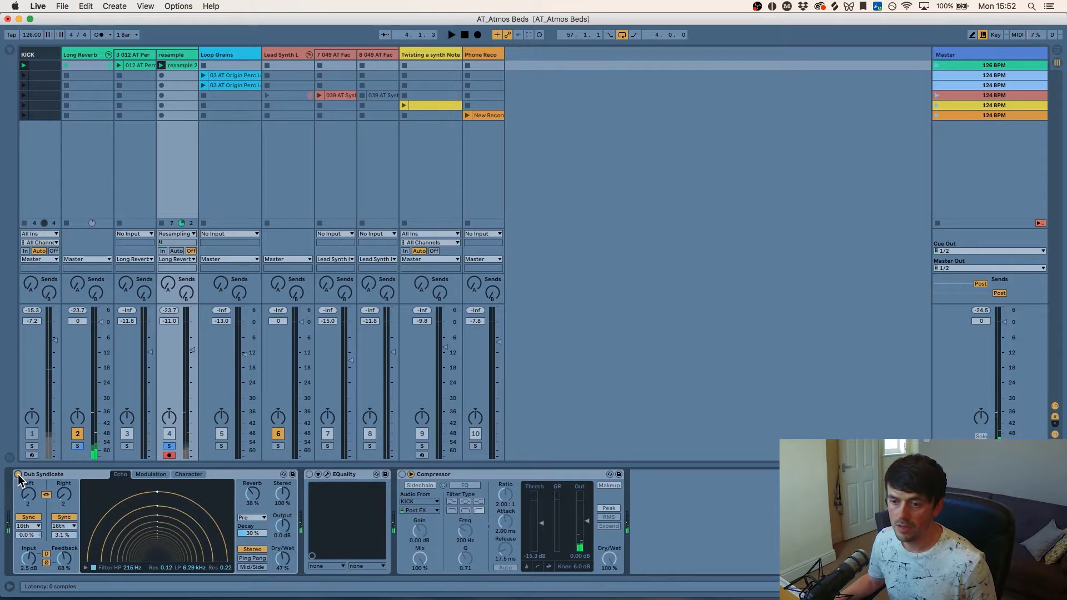
pyautogui.click(17, 475)
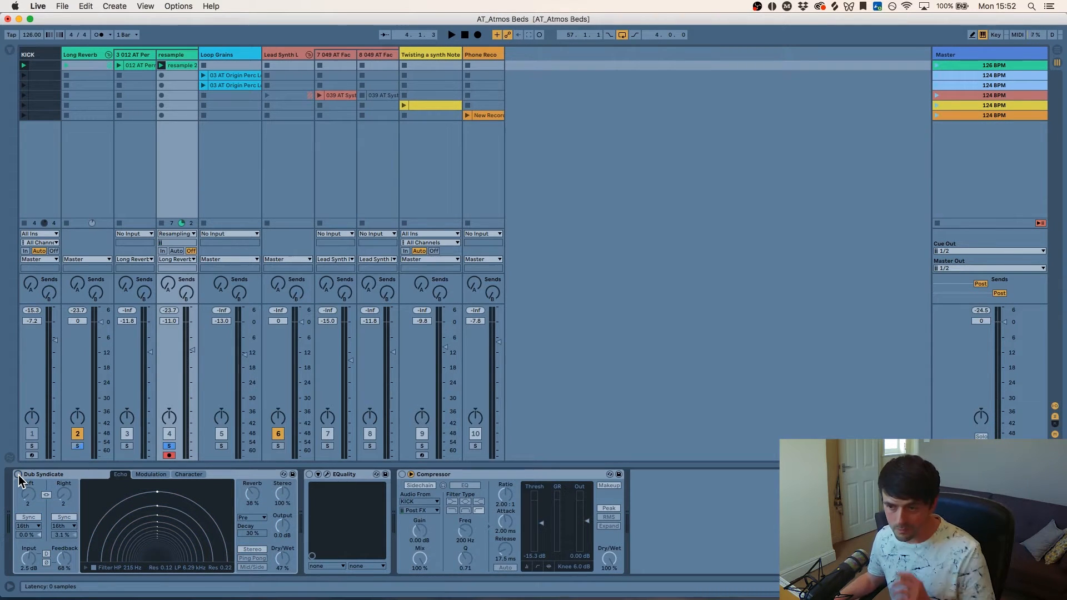
pyautogui.moveTo(192, 351); pyautogui.dragTo(191, 350)
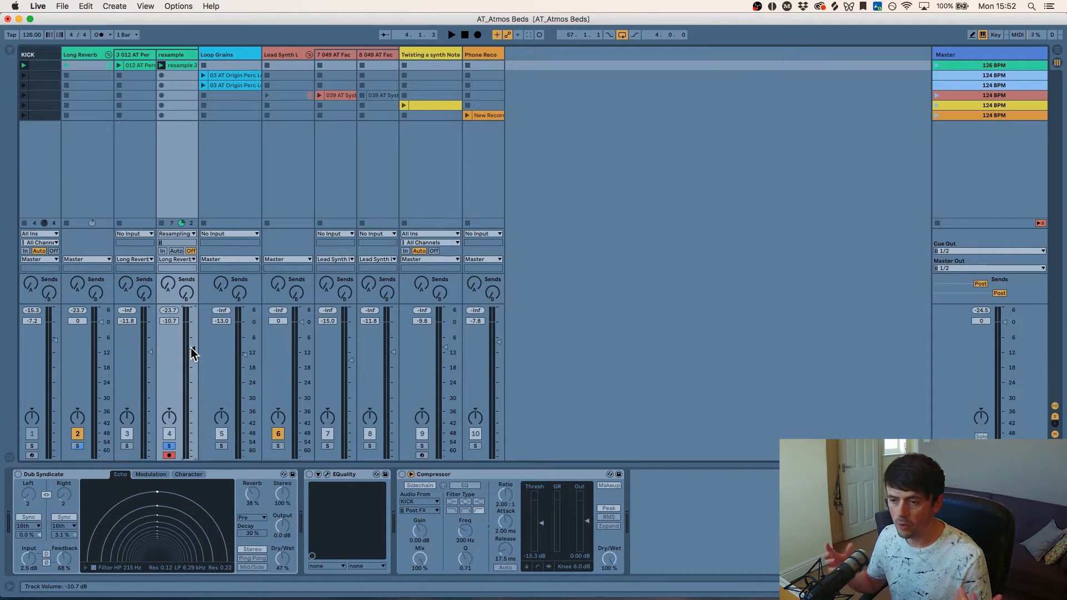
# Display the filter curve of the Dub Syndicate echo on the resample track and enable the effect.
pyautogui.click(77, 472)
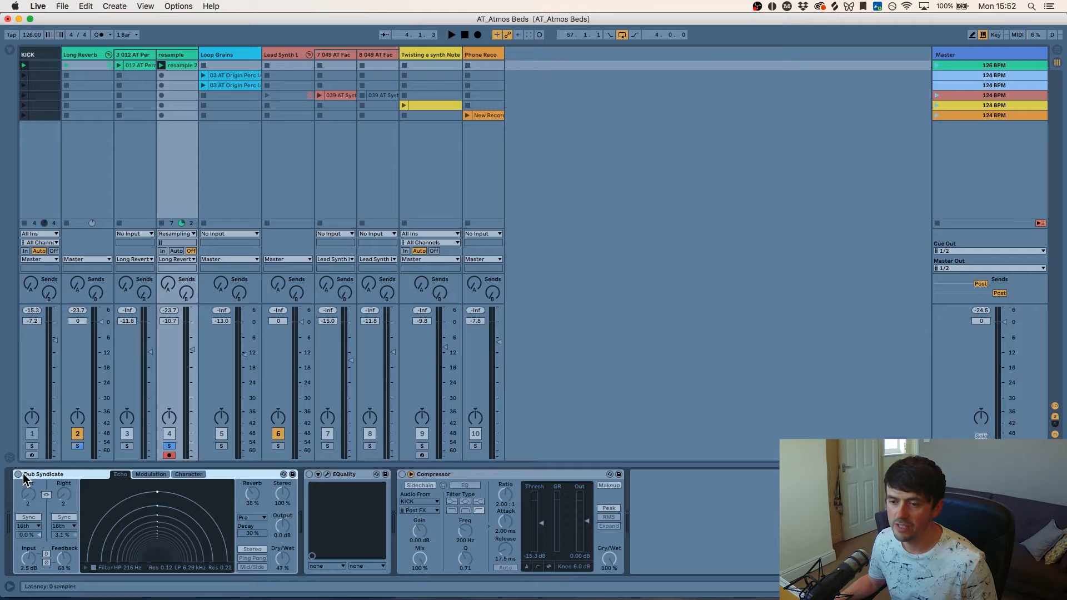
pyautogui.click(85, 567)
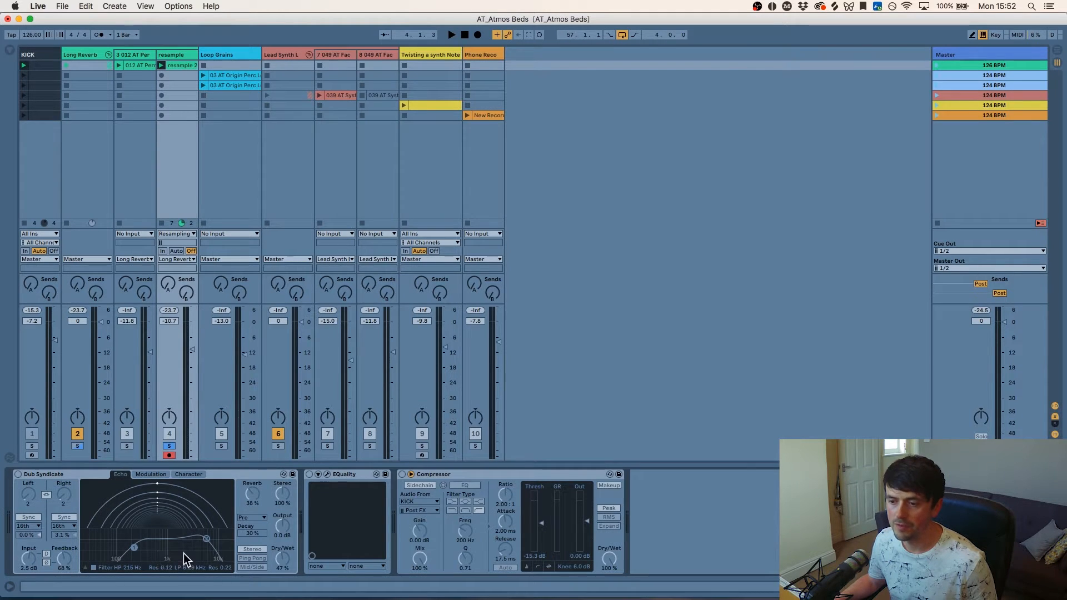
pyautogui.click(18, 474)
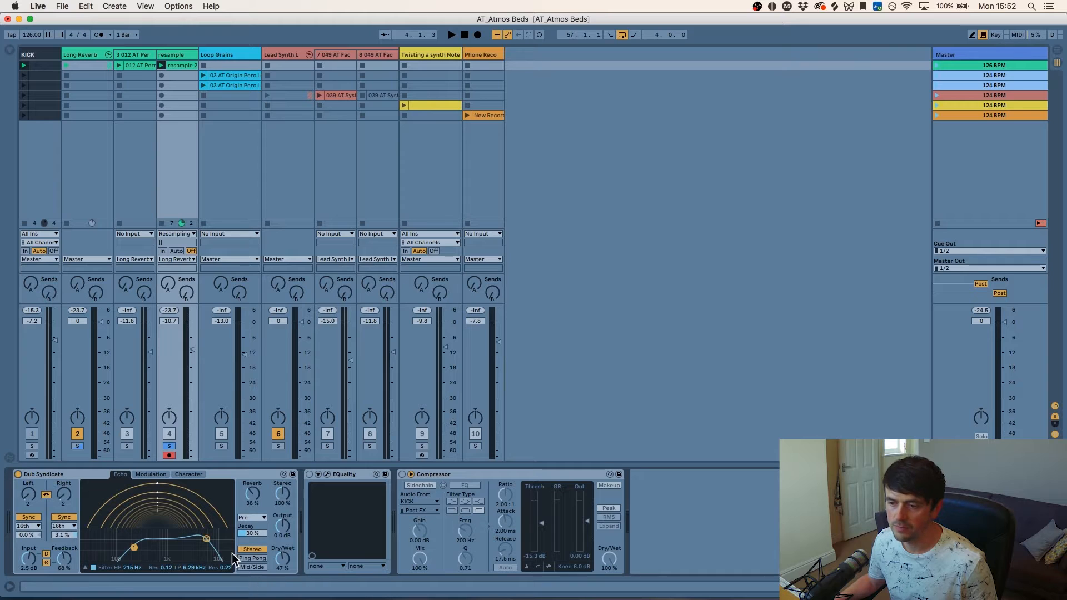
# During playback, raise the resample track's volume to -8.7 dB and set the echo's Dry/Wet to 45%.
pyautogui.press('space')
pyautogui.moveTo(193, 350); pyautogui.dragTo(193, 344)
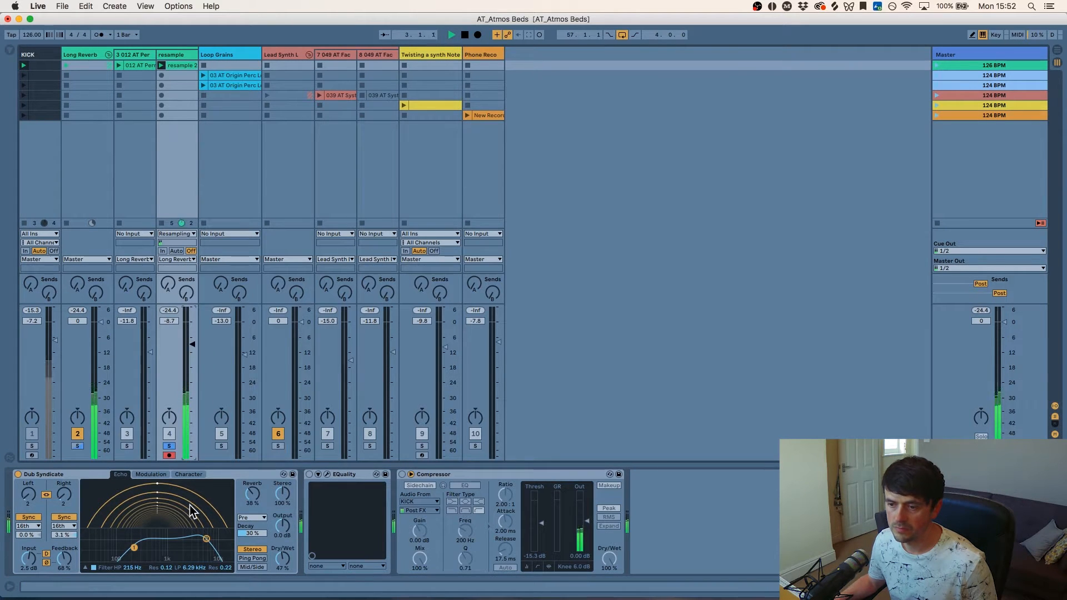
pyautogui.moveTo(282, 558)
pyautogui.mouseDown()
pyautogui.moveTo(282, 590)
pyautogui.moveTo(283, 558)
pyautogui.mouseUp()
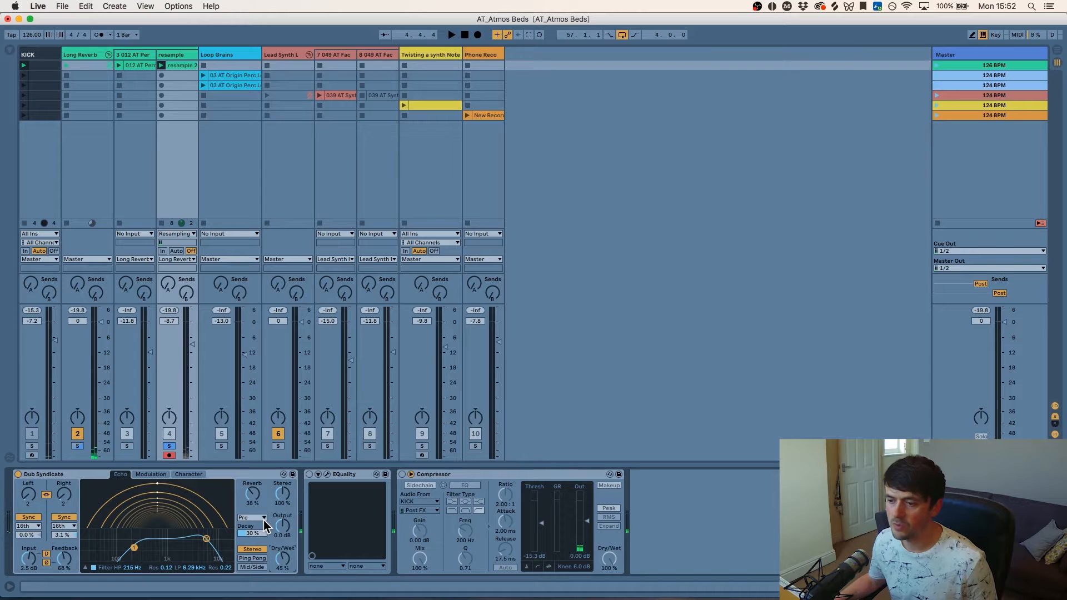
# Enable and open the EQuality plug-in and set its low-cut frequency to 188.7 Hz while listening.
pyautogui.click(310, 474)
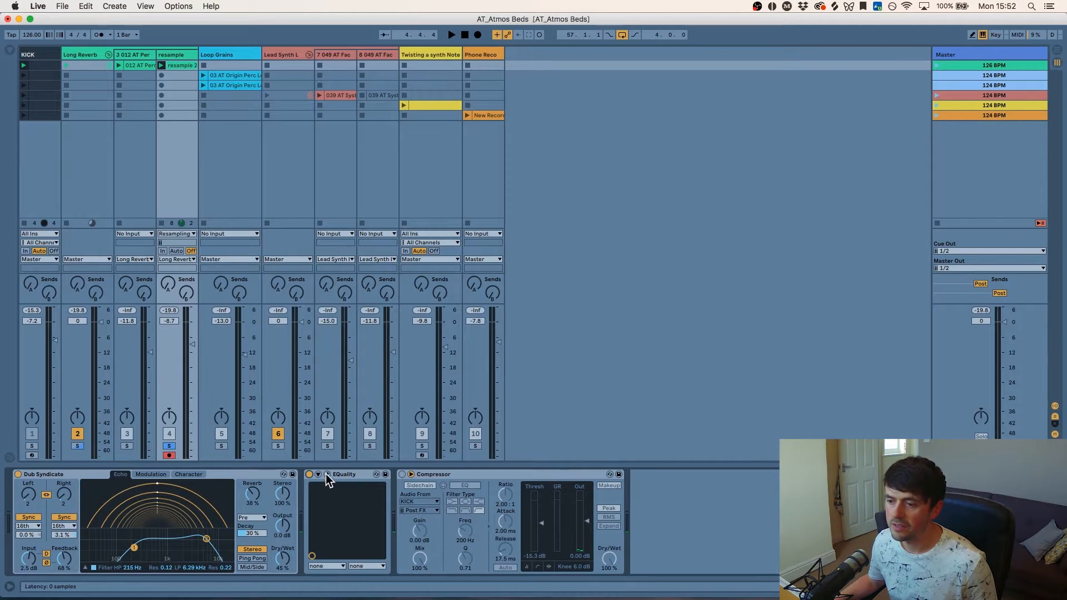
pyautogui.click(327, 475)
pyautogui.moveTo(598, 52); pyautogui.dragTo(344, 72)
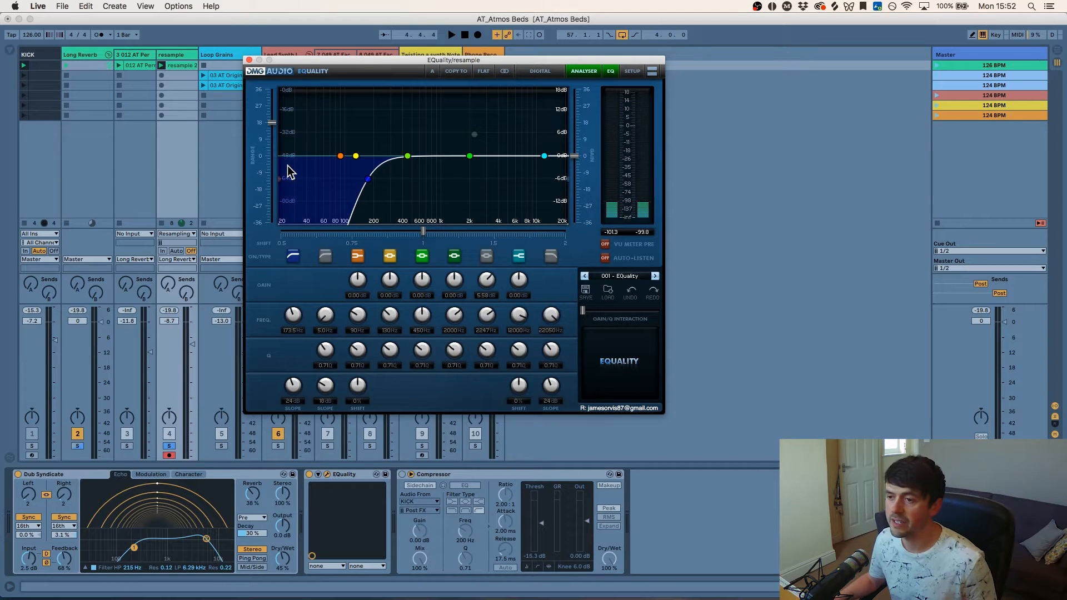
pyautogui.press('space')
pyautogui.moveTo(293, 315)
pyautogui.mouseDown()
pyautogui.moveTo(293, 335)
pyautogui.moveTo(292, 315)
pyautogui.mouseUp()
pyautogui.press('space')
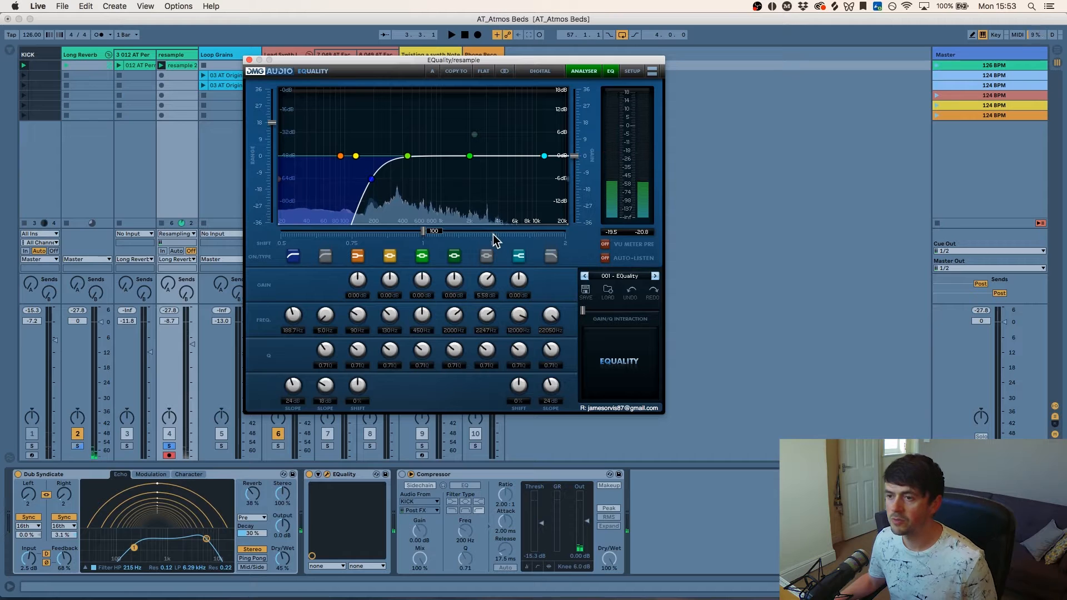
# Try rolling off the highs with EQuality's high-cut band, switch the band off, and close the plug-in window.
pyautogui.click(551, 255)
pyautogui.moveTo(552, 316)
pyautogui.mouseDown()
pyautogui.moveTo(548, 336)
pyautogui.moveTo(550, 315)
pyautogui.mouseUp()
pyautogui.moveTo(542, 321); pyautogui.dragTo(553, 222)
pyautogui.click(551, 258)
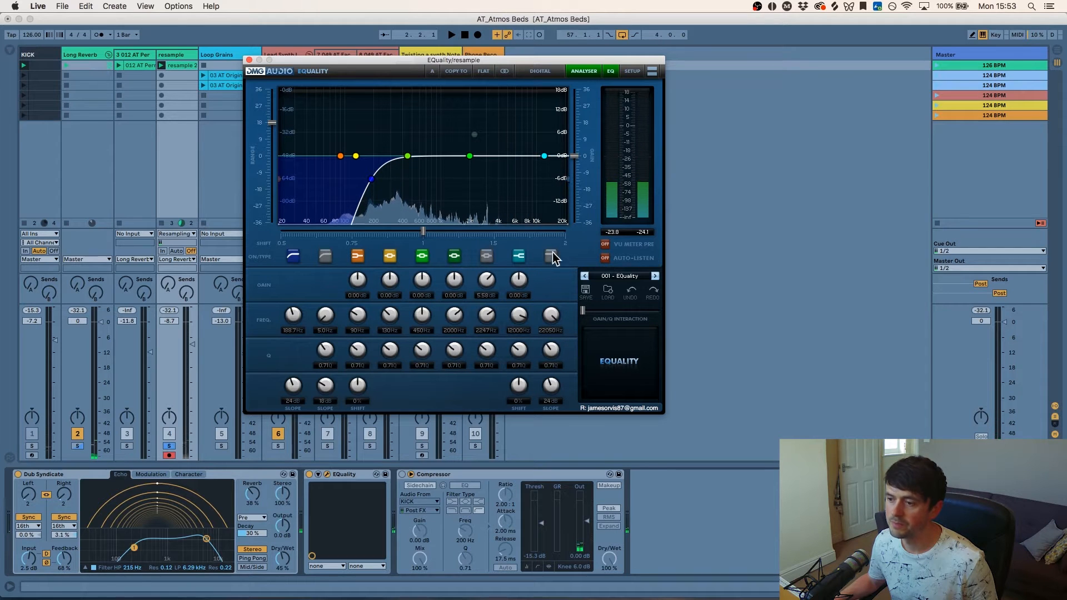
pyautogui.click(248, 60)
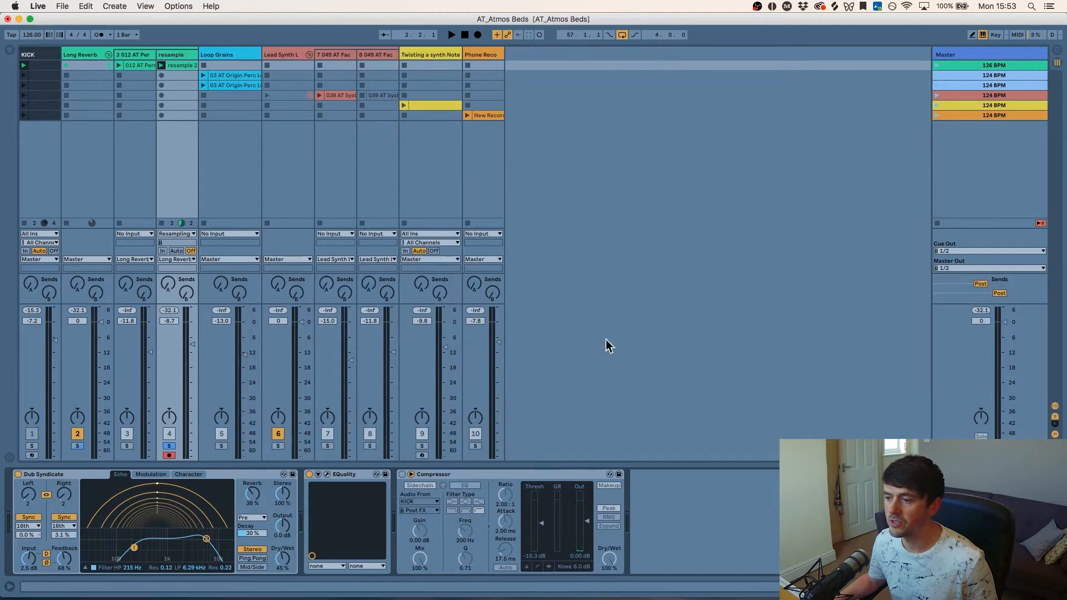
# Enable the resample track's Compressor sidechained from the kick and raise the track's volume to -5.4 dB during playback.
pyautogui.click(479, 475)
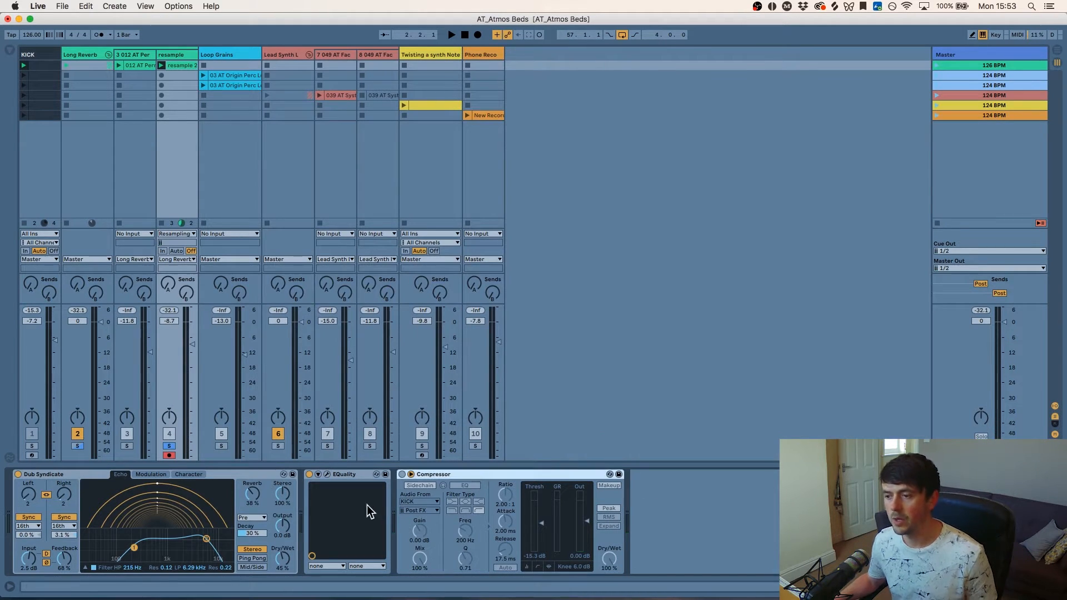
pyautogui.click(402, 474)
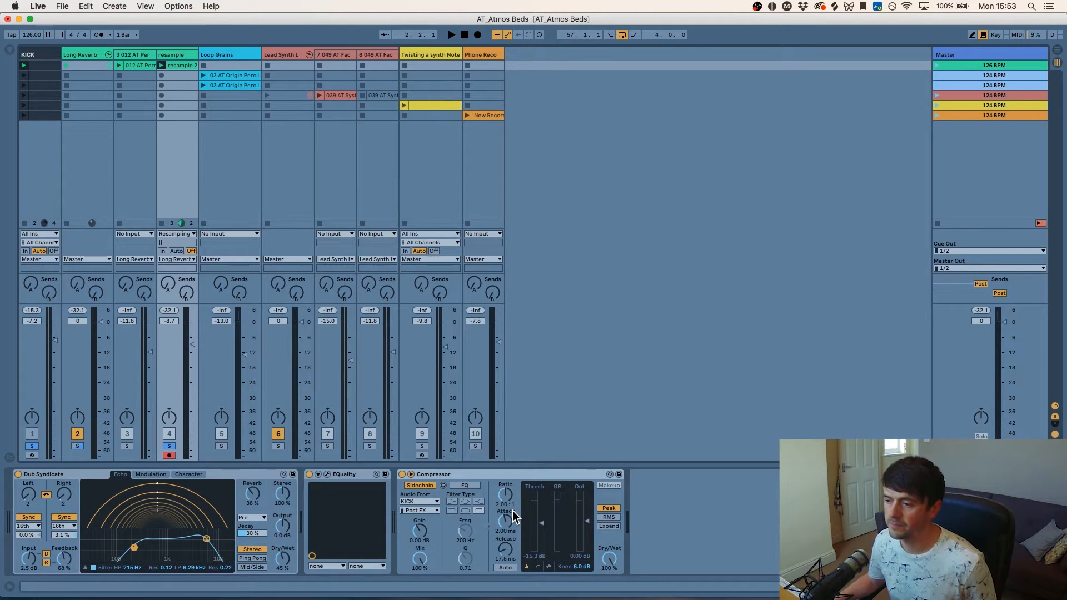
pyautogui.press('space')
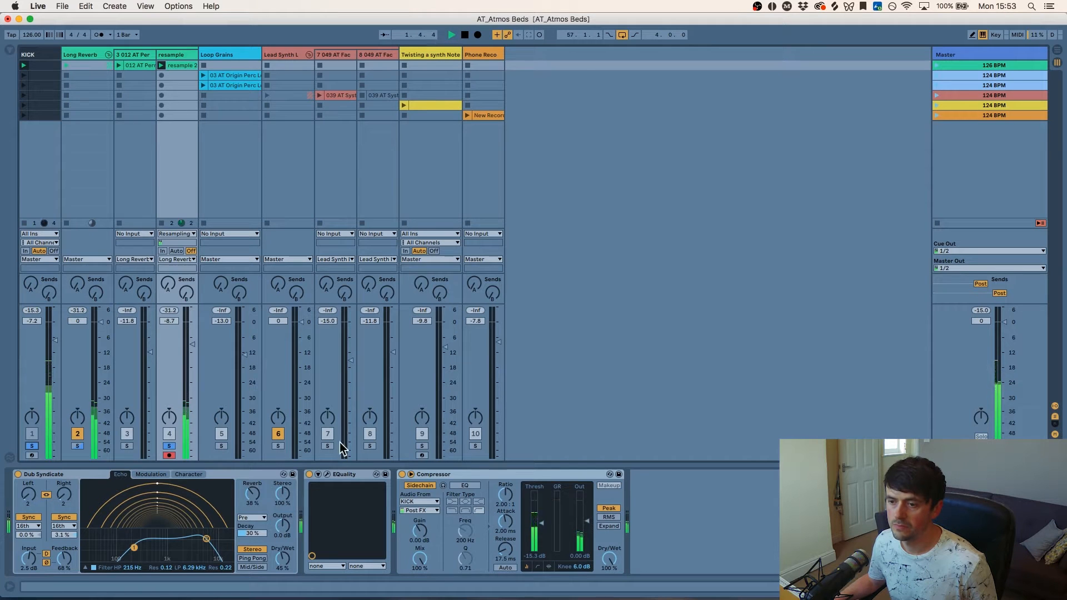
pyautogui.moveTo(193, 345); pyautogui.dragTo(192, 336)
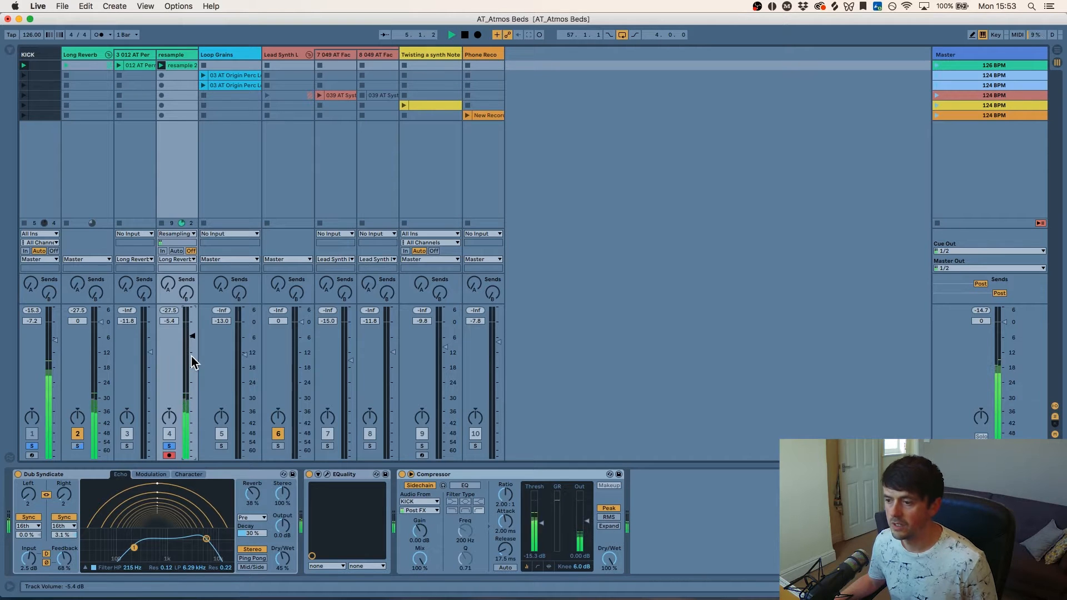
pyautogui.press('space')
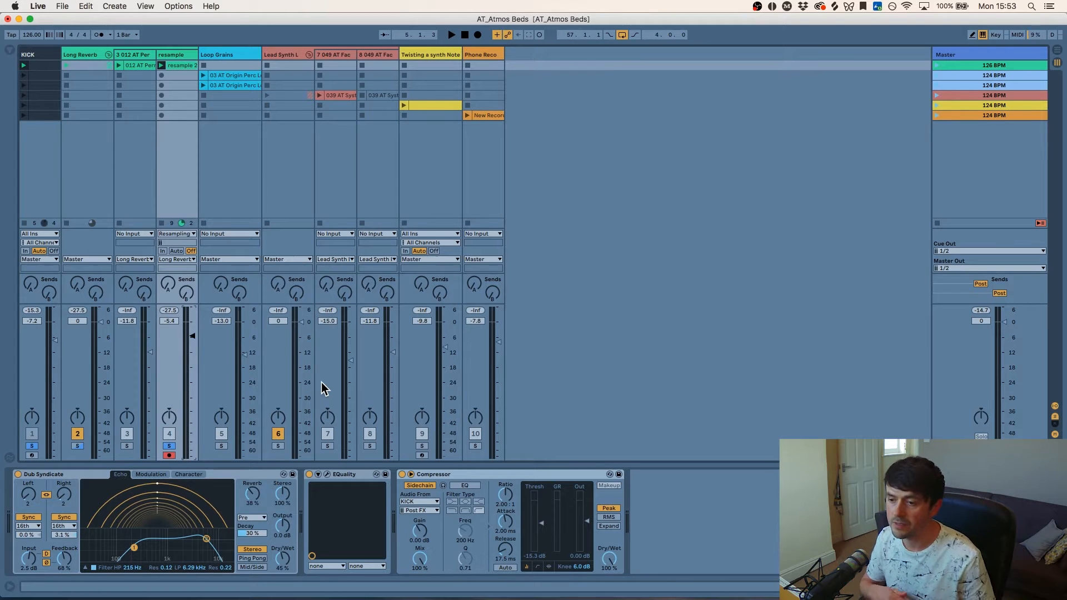
# Unsolo the resample track, stop its clip, and switch to the Loop Grains track's devices.
pyautogui.click(170, 445)
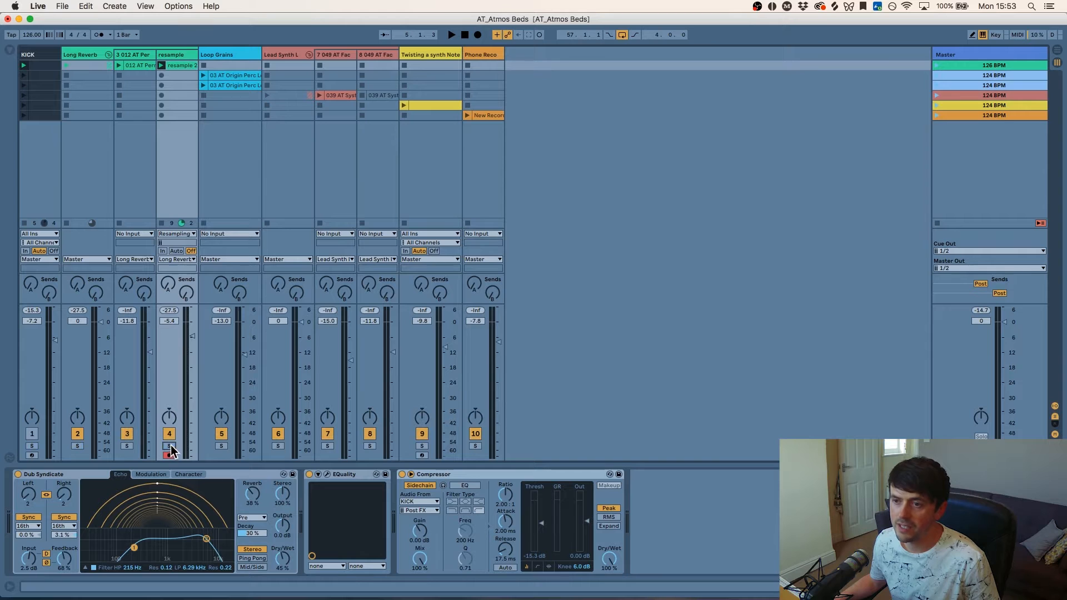
pyautogui.click(161, 223)
pyautogui.click(237, 54)
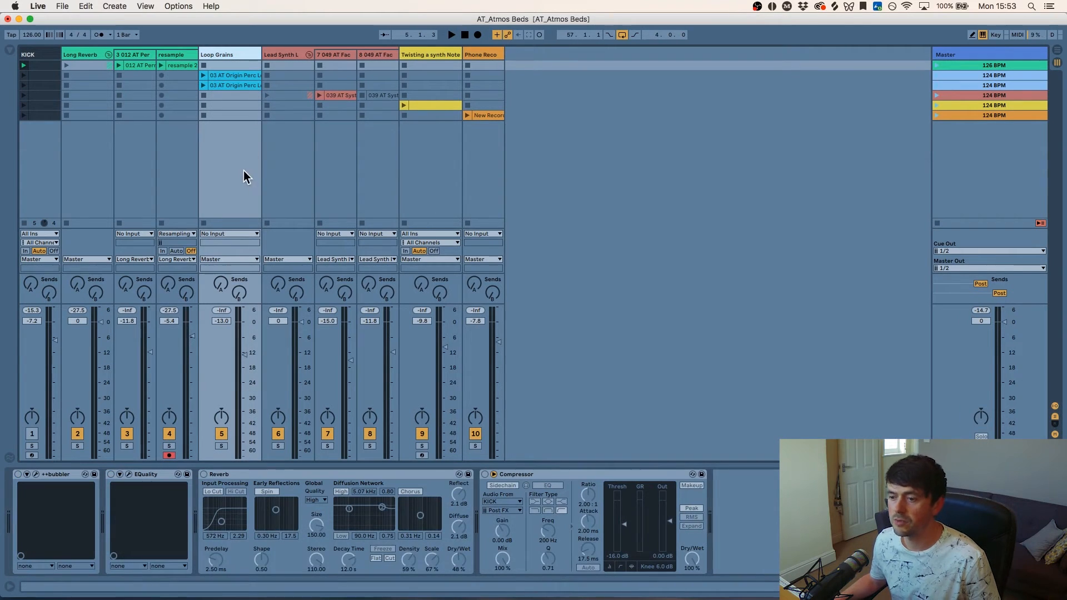
# Audition the two Loop Grains clips by launching their scenes and viewing their waveforms, ending with the short-looped second clip.
pyautogui.click(238, 77)
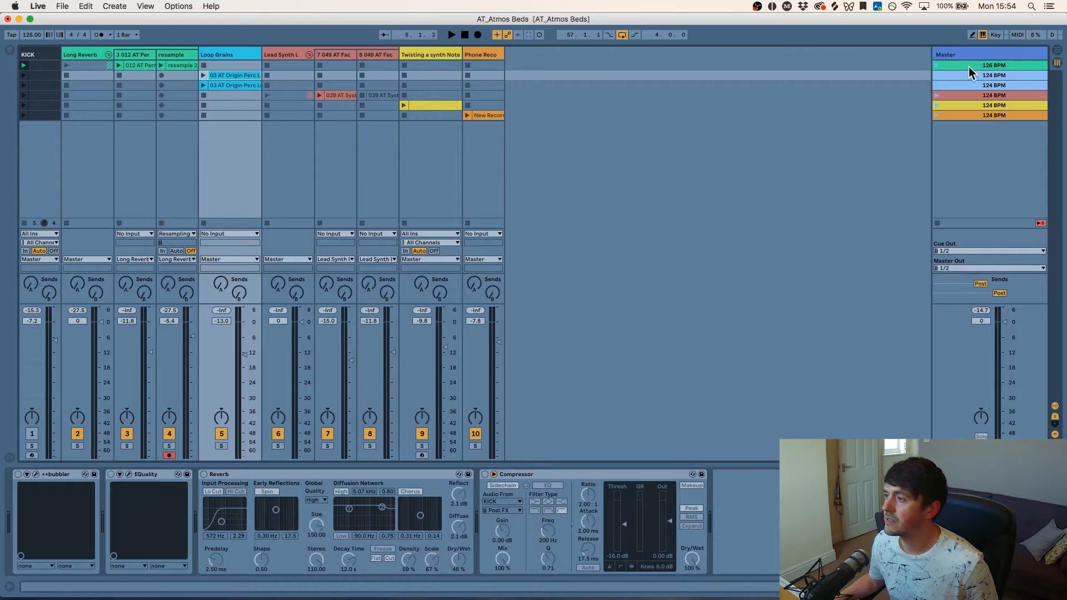
pyautogui.click(936, 76)
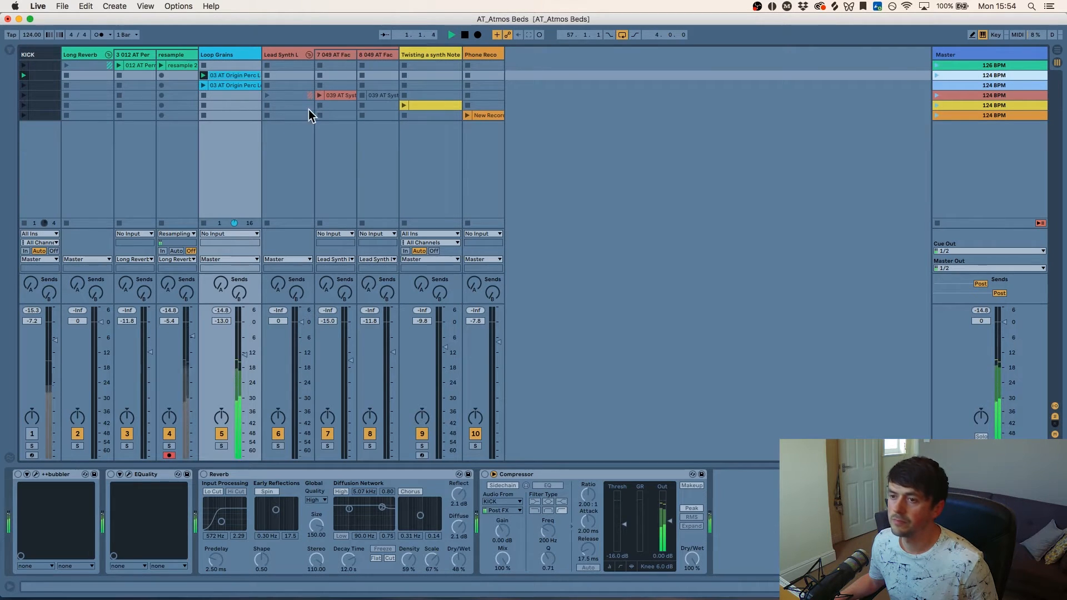
pyautogui.click(235, 75)
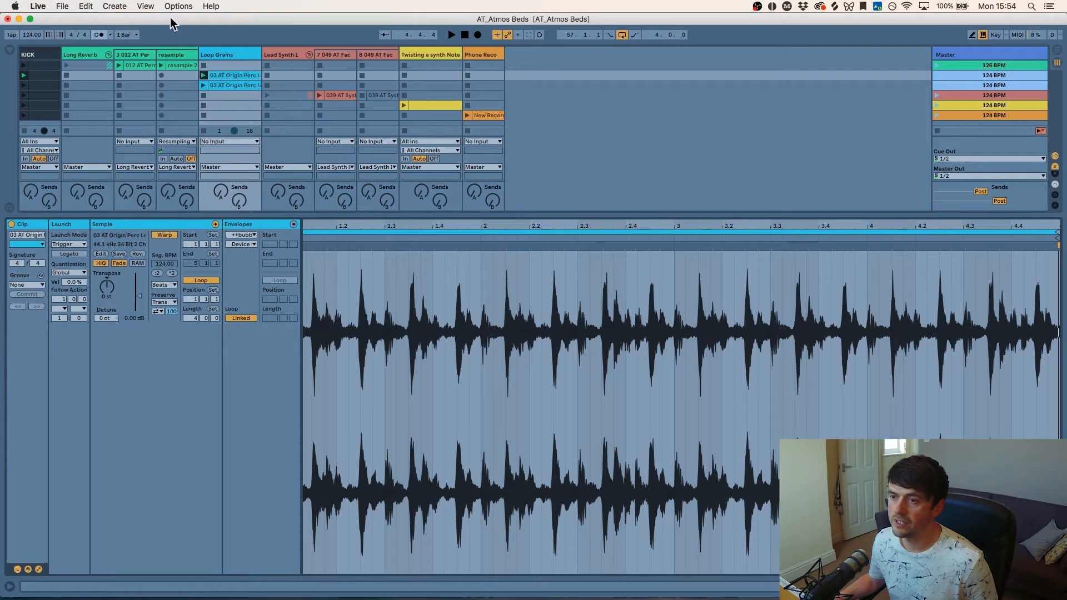
pyautogui.click(233, 85)
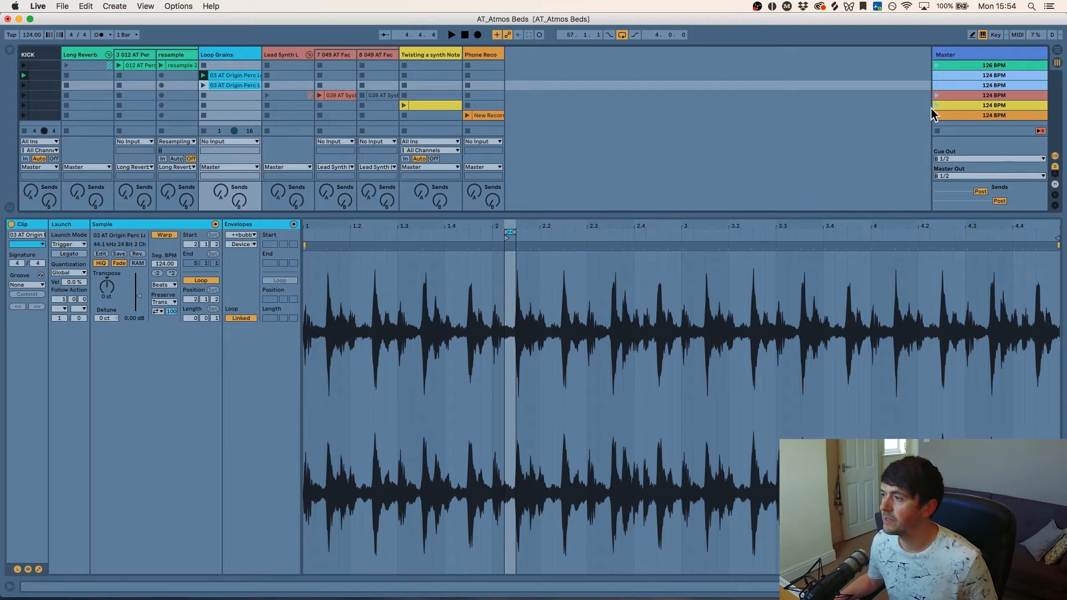
pyautogui.click(936, 87)
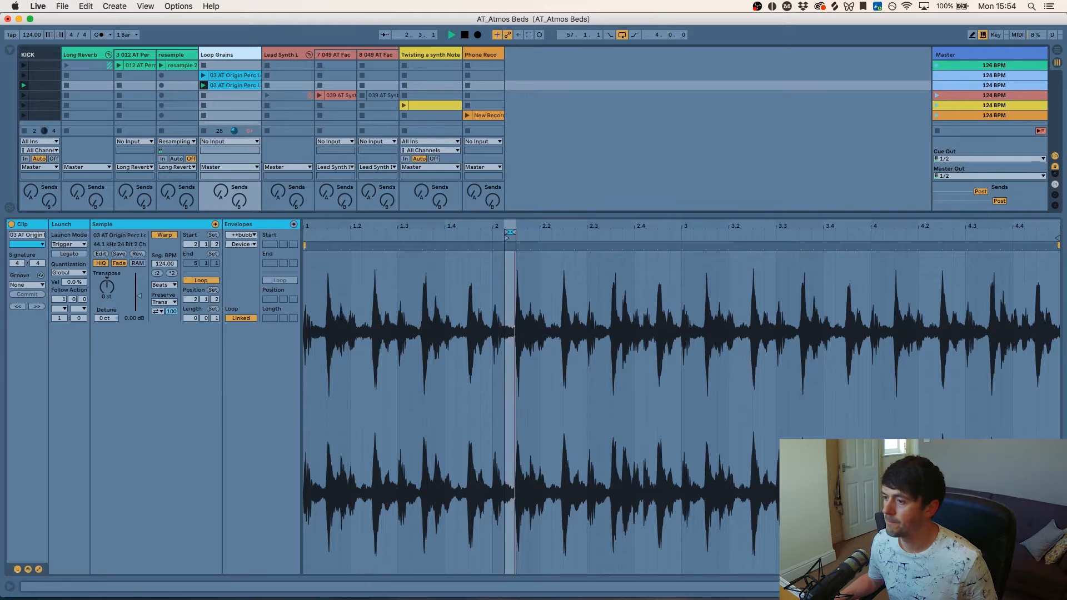
# Stop playback, open and enable the ++bubbler plug-in on the Loop Grains track, and set its density to 144.1.
pyautogui.click(245, 54)
pyautogui.press('space')
pyautogui.click(36, 474)
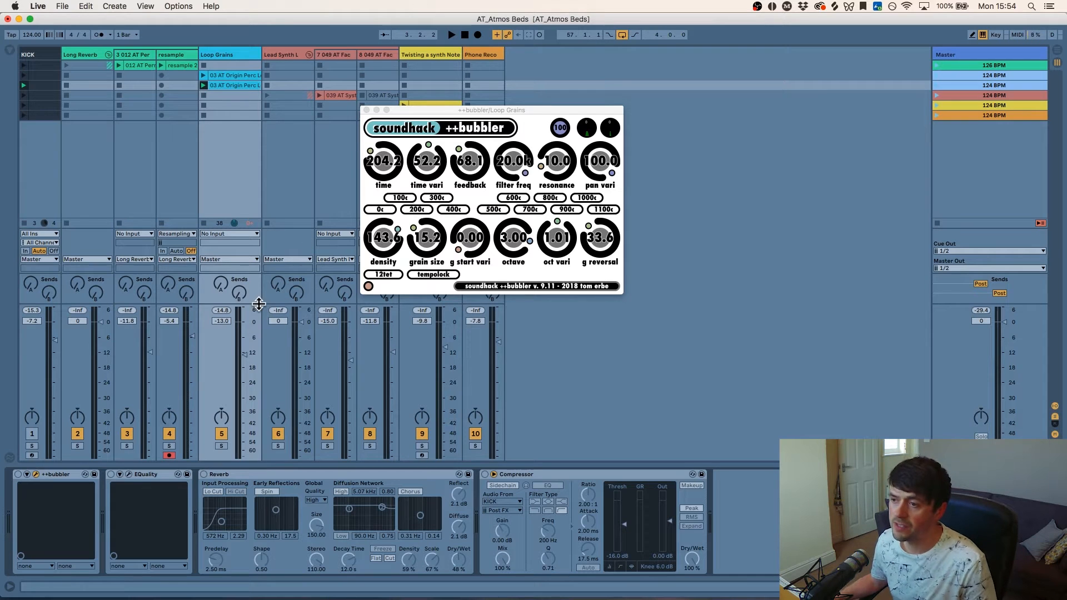
pyautogui.click(18, 474)
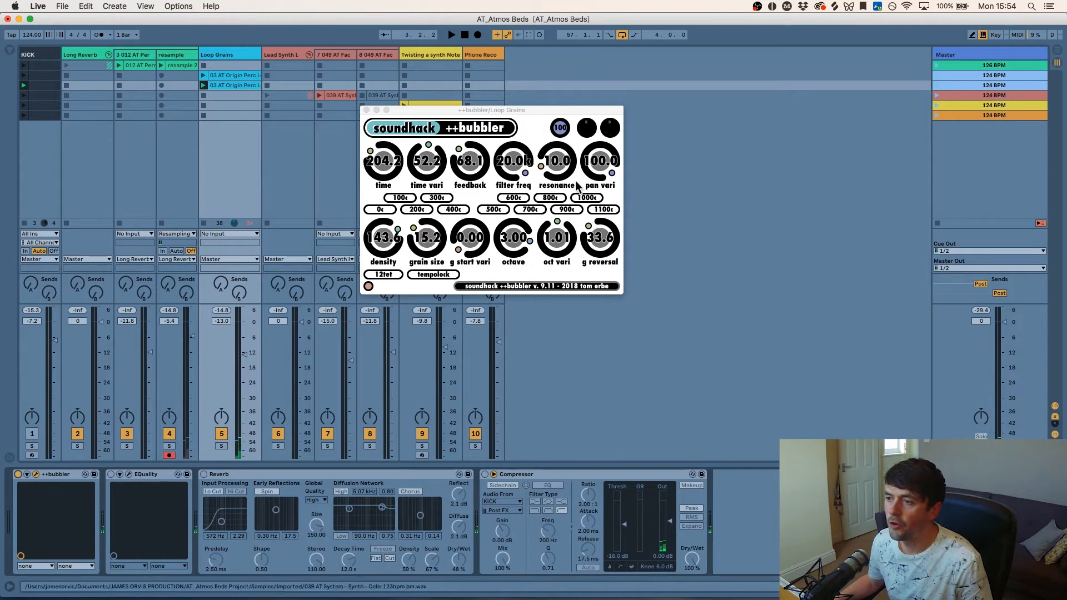
pyautogui.click(610, 168)
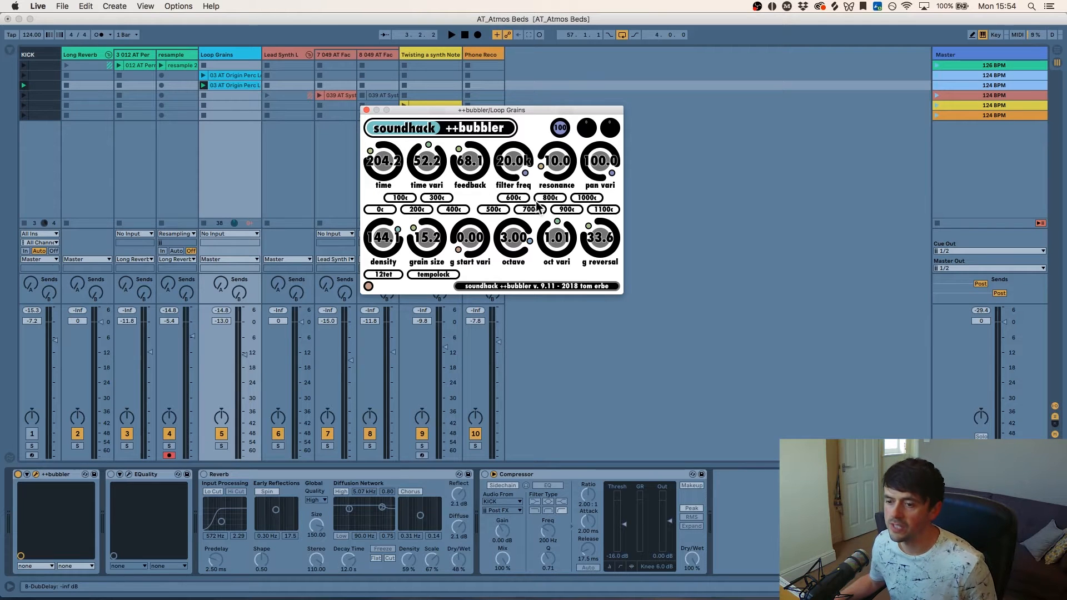
# During playback, set the Loop Grains track's volume to -12.0 dB and close the ++bubbler window.
pyautogui.press('space')
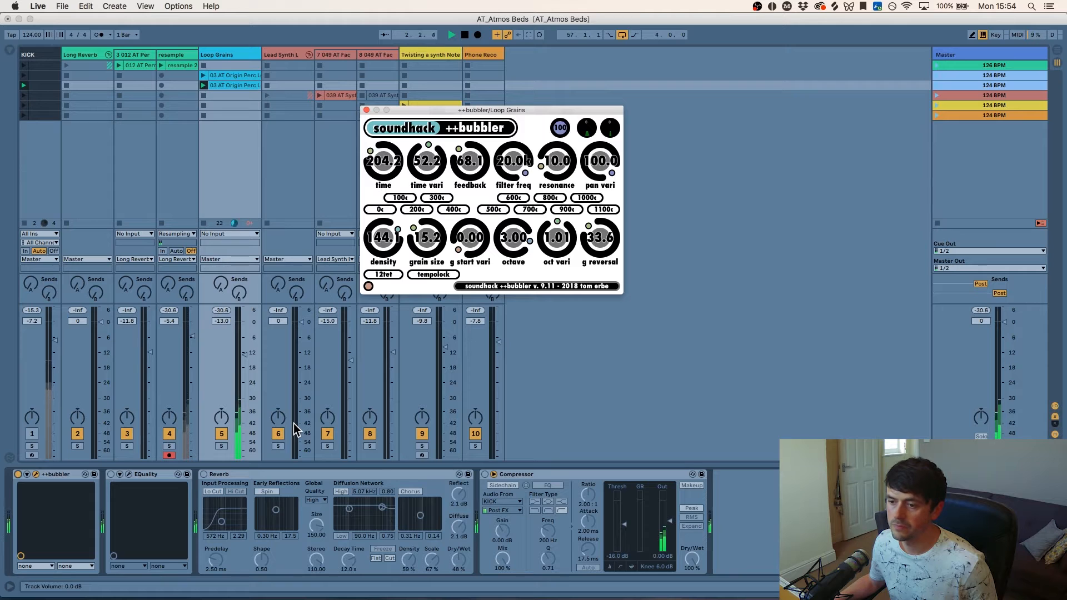
pyautogui.moveTo(245, 354); pyautogui.dragTo(245, 353)
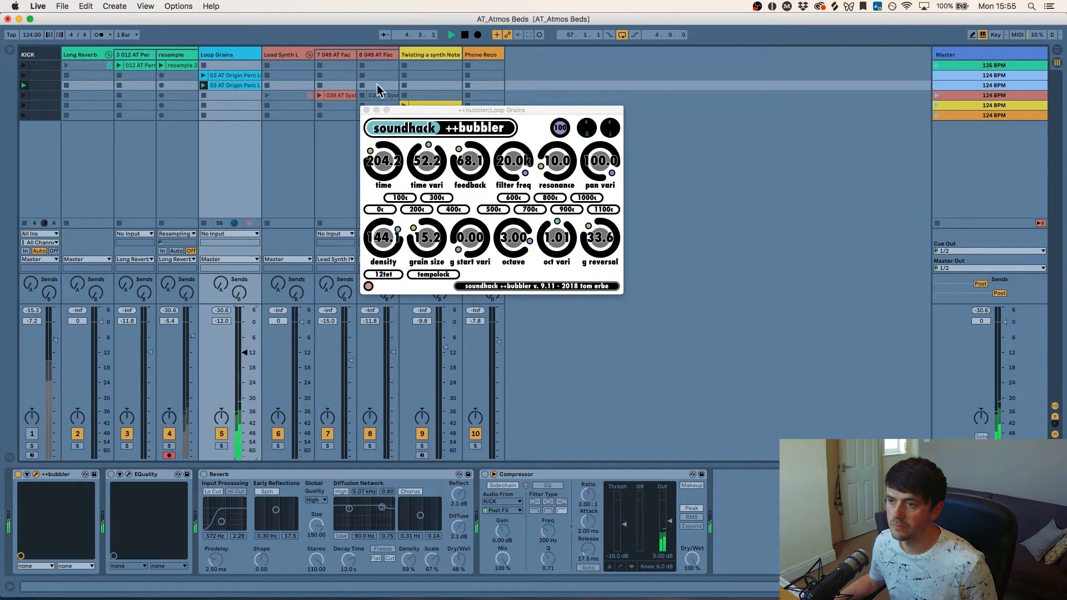
pyautogui.click(366, 110)
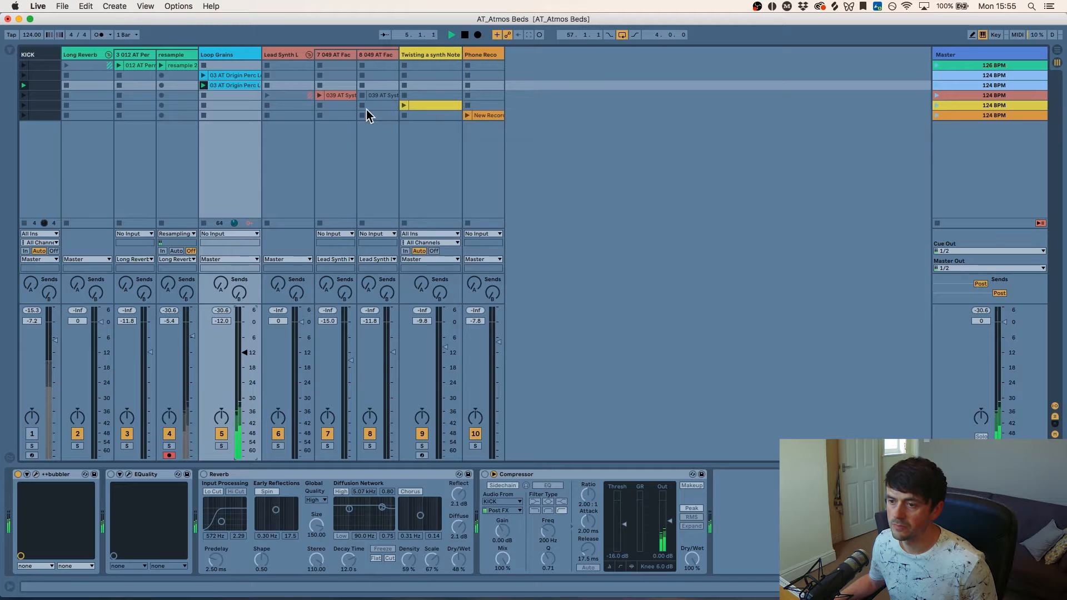
# Enable and open EQuality on the Loop Grains track and compare the sound with its low-cut band off and on.
pyautogui.click(111, 475)
pyautogui.click(129, 475)
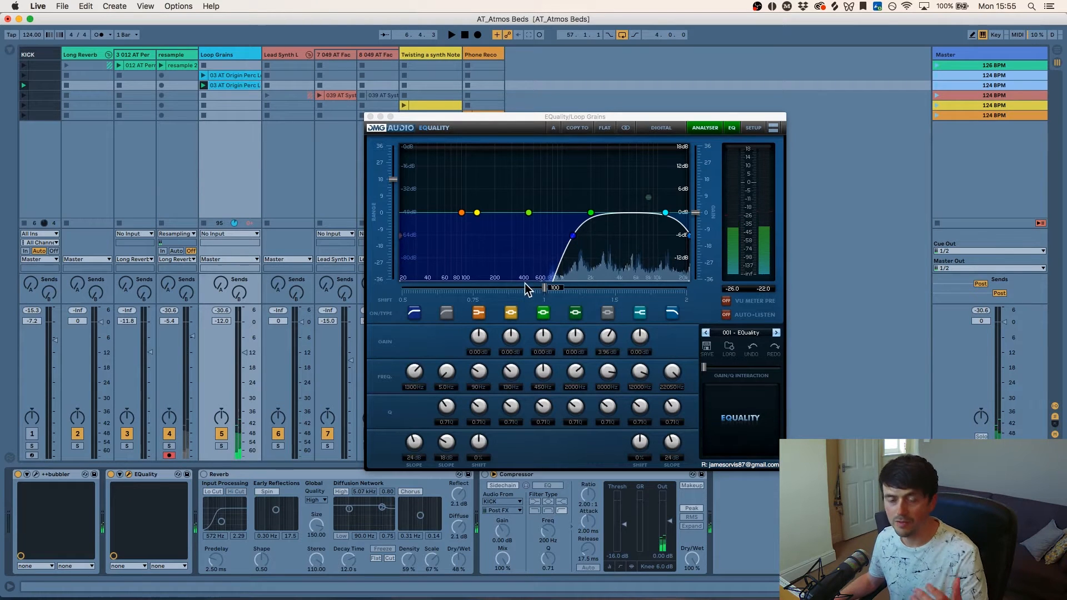
pyautogui.click(416, 314)
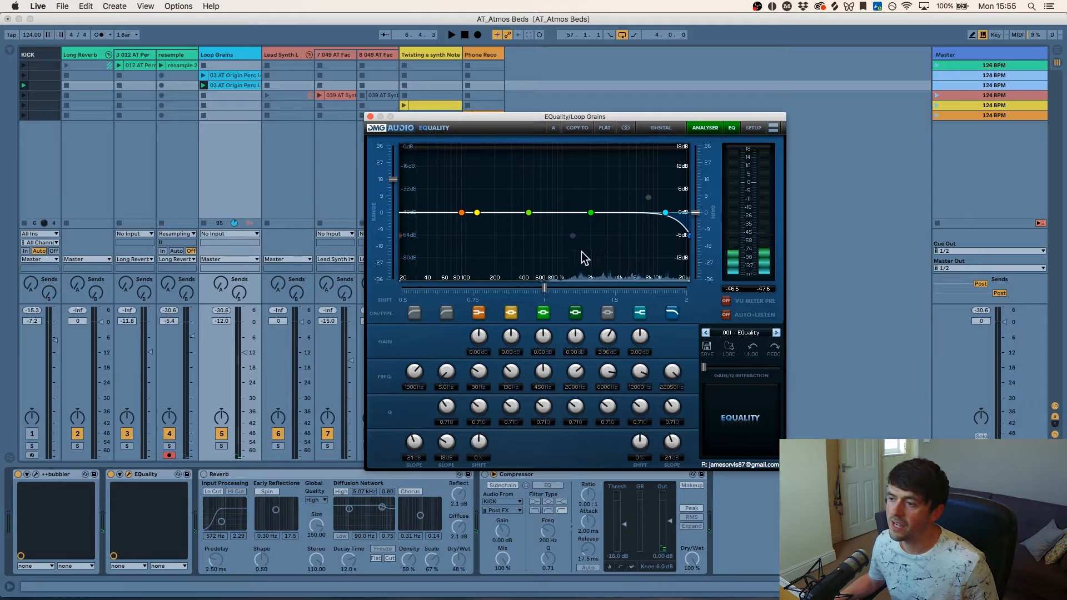
pyautogui.press('space')
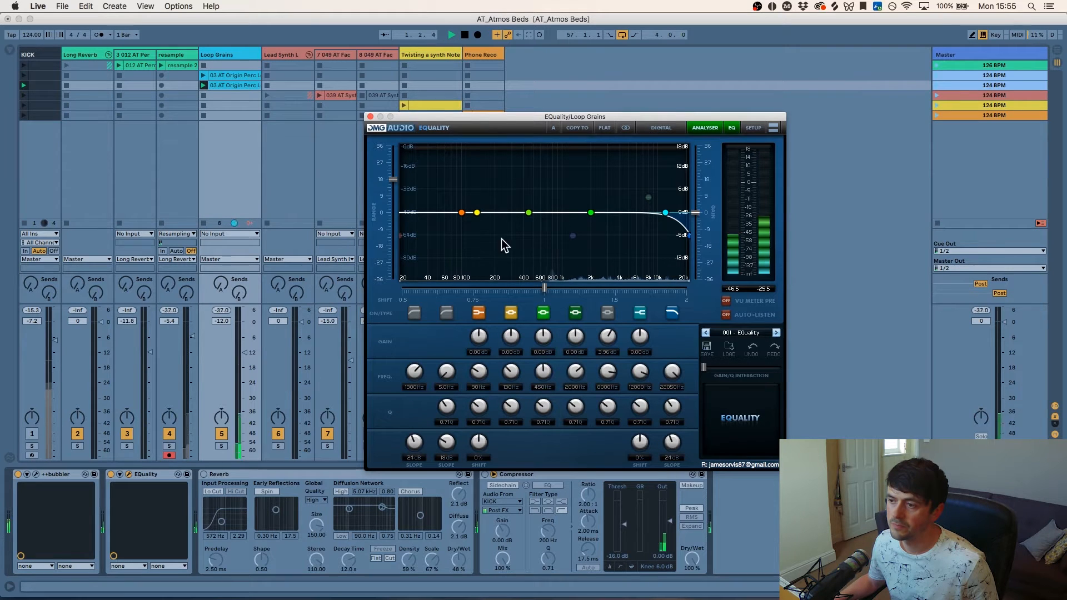
pyautogui.click(415, 315)
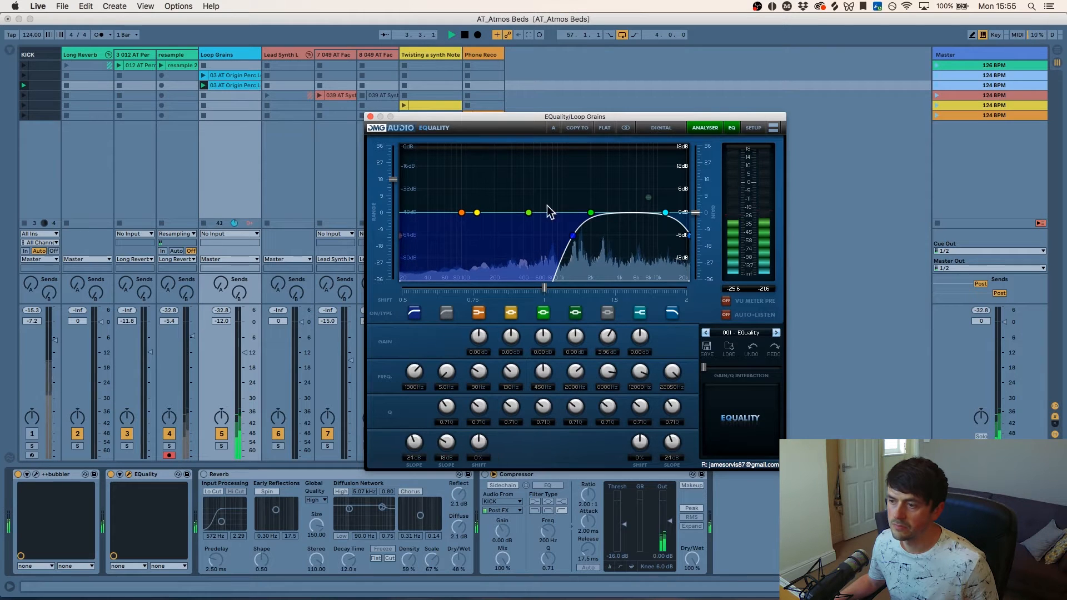
pyautogui.press('space')
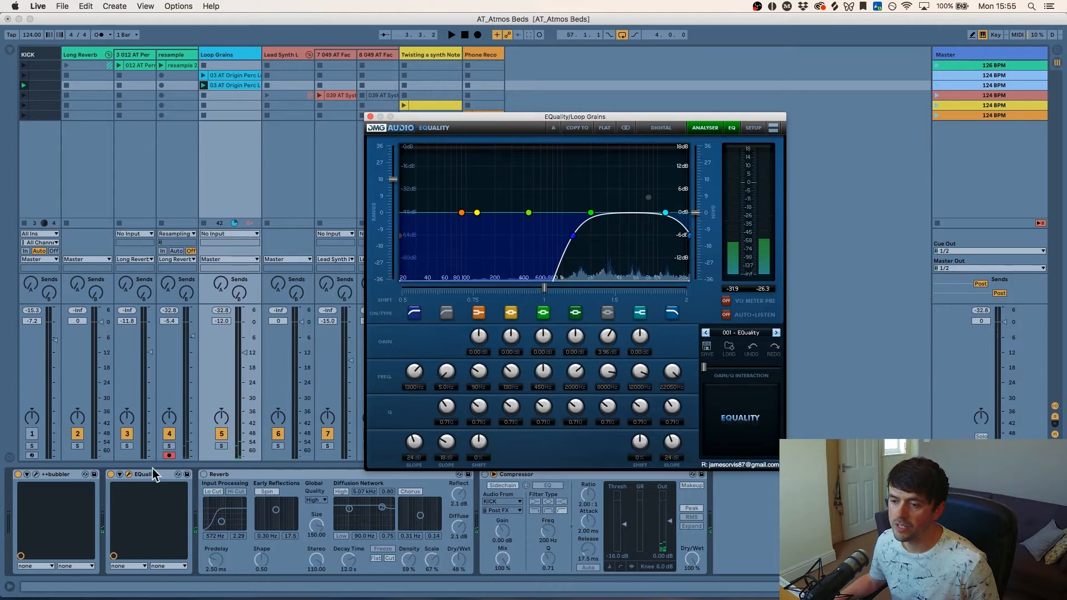
# Close the EQuality window and enable the Reverb and the kick-sidechained Compressor on the Loop Grains track.
pyautogui.click(254, 475)
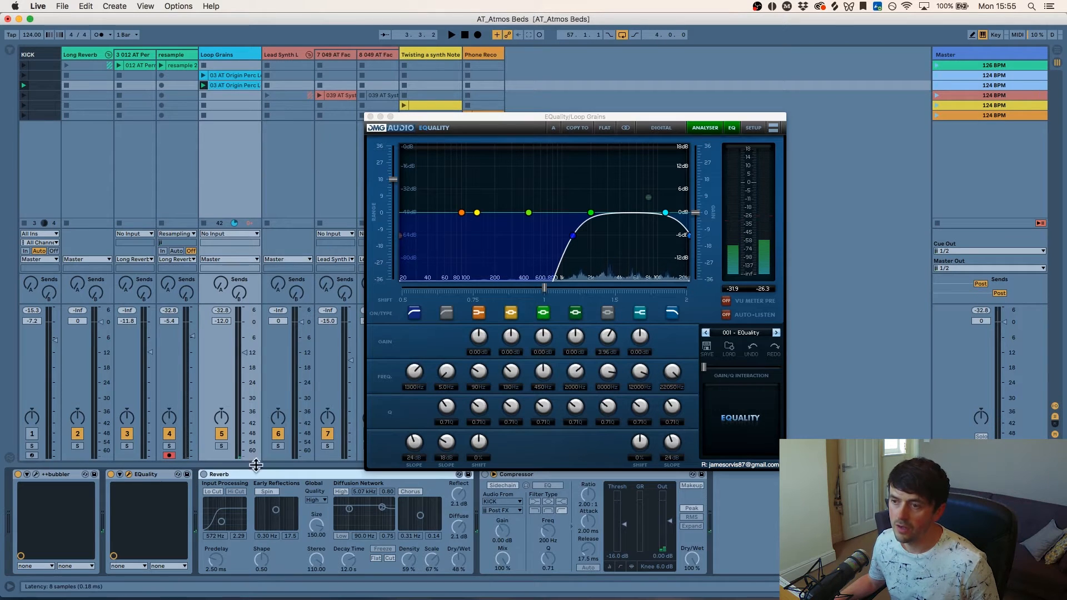
pyautogui.click(370, 117)
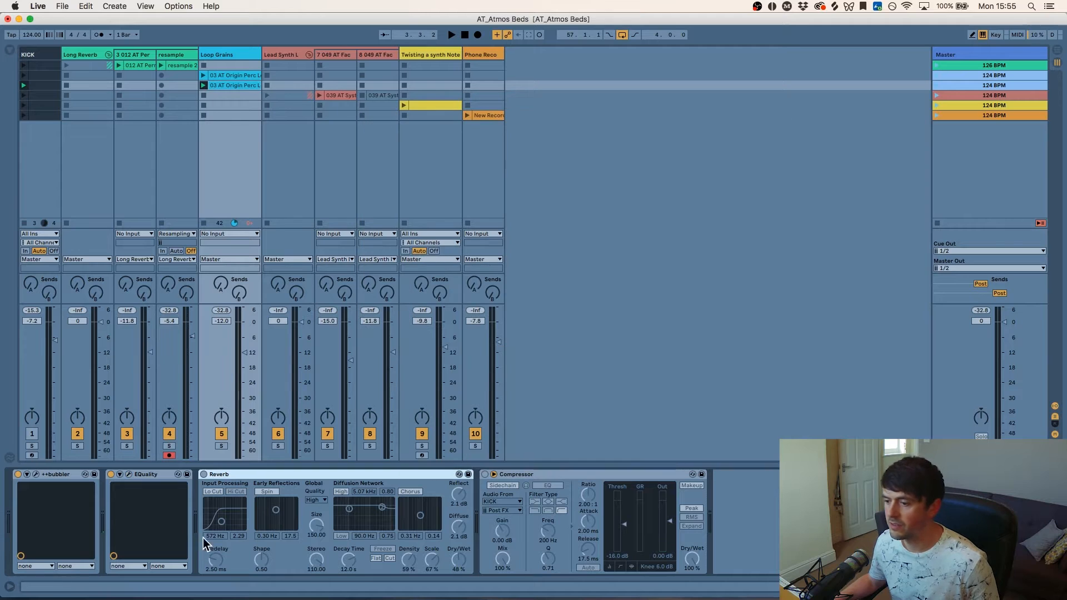
pyautogui.click(204, 475)
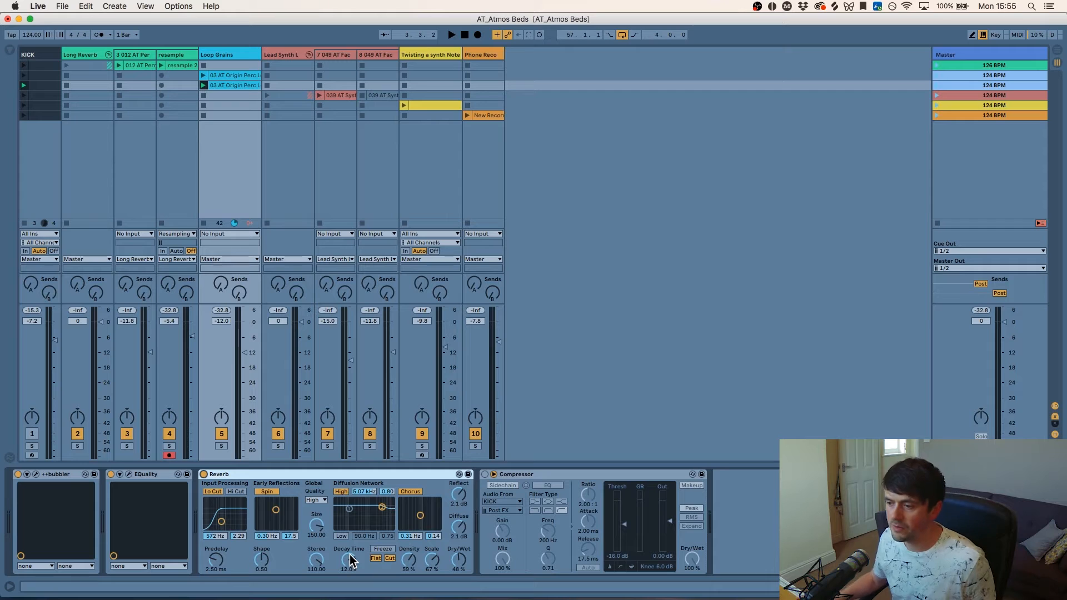
pyautogui.click(485, 474)
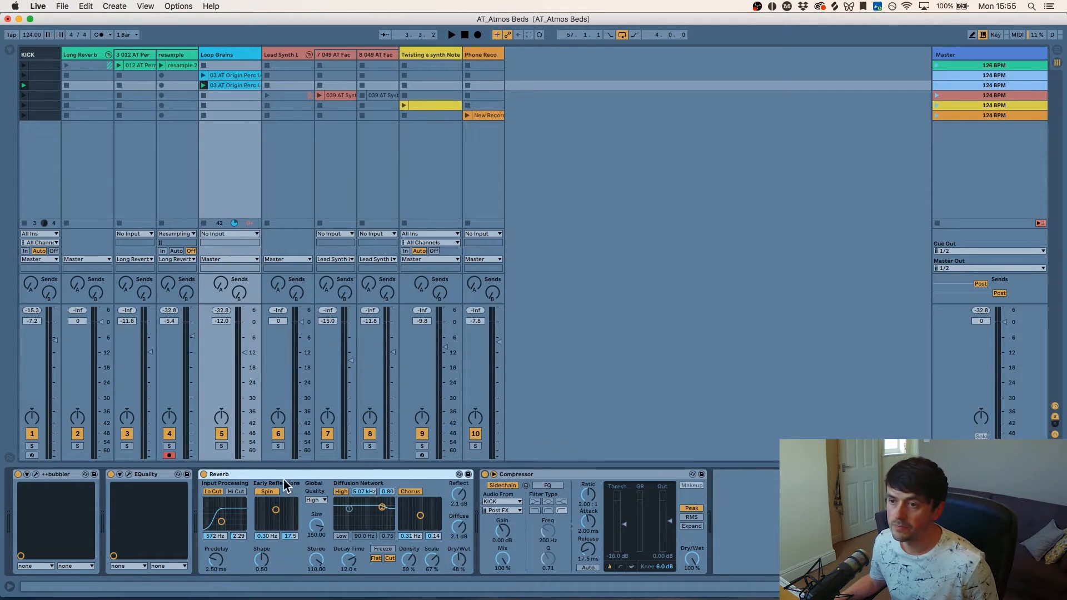
# Play the grains together with the kick and raise the Loop Grains track's volume to -5.4 dB.
pyautogui.press('space')
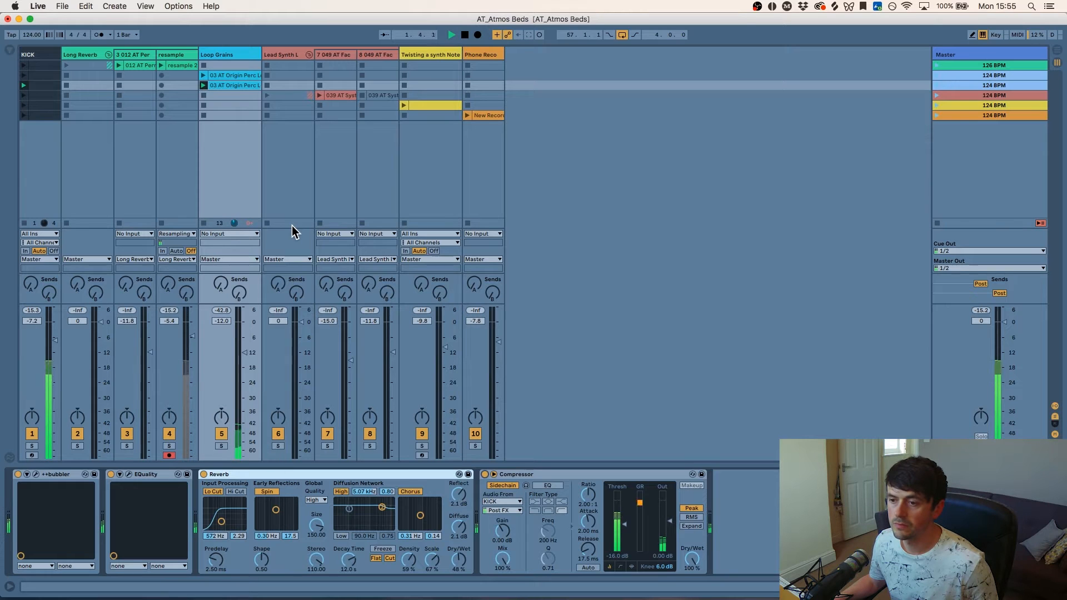
pyautogui.moveTo(244, 347); pyautogui.dragTo(245, 338)
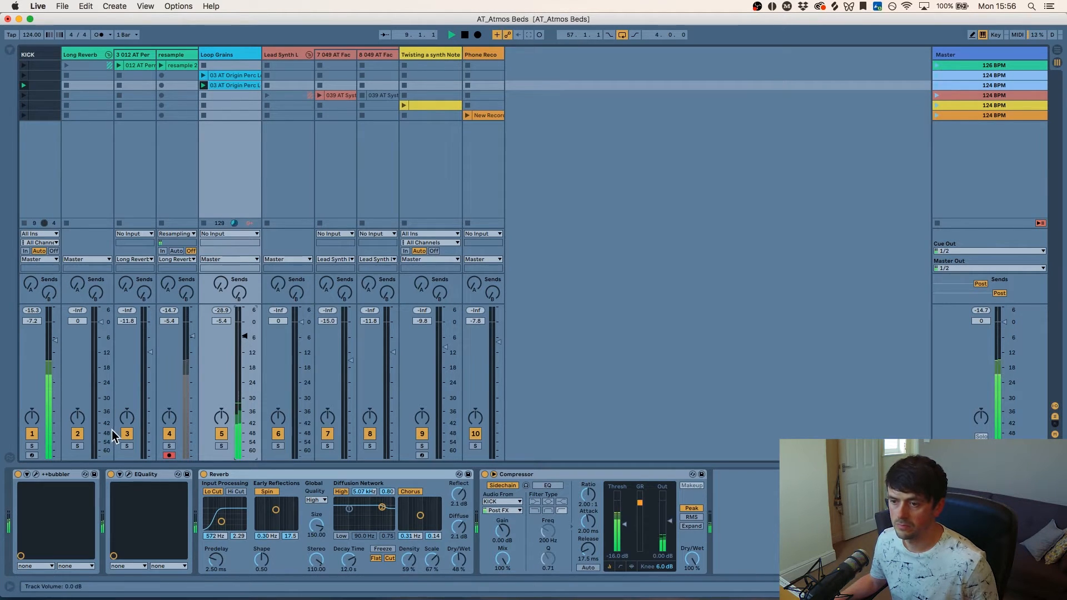
pyautogui.press('space')
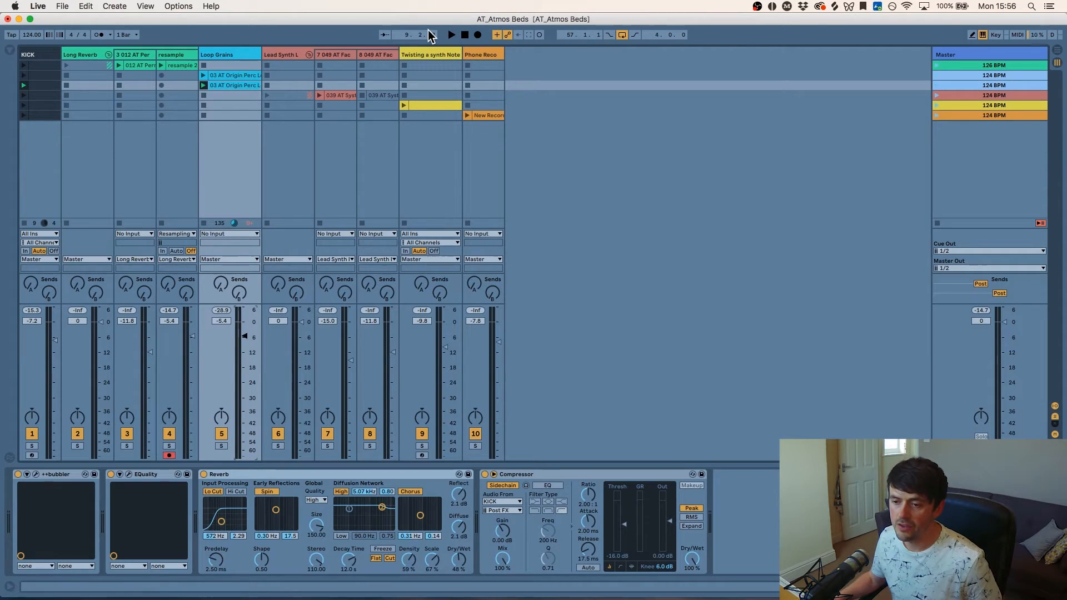
# Review the ++bubbler settings on the Loop Grains track and close the plug-in window.
pyautogui.click(36, 476)
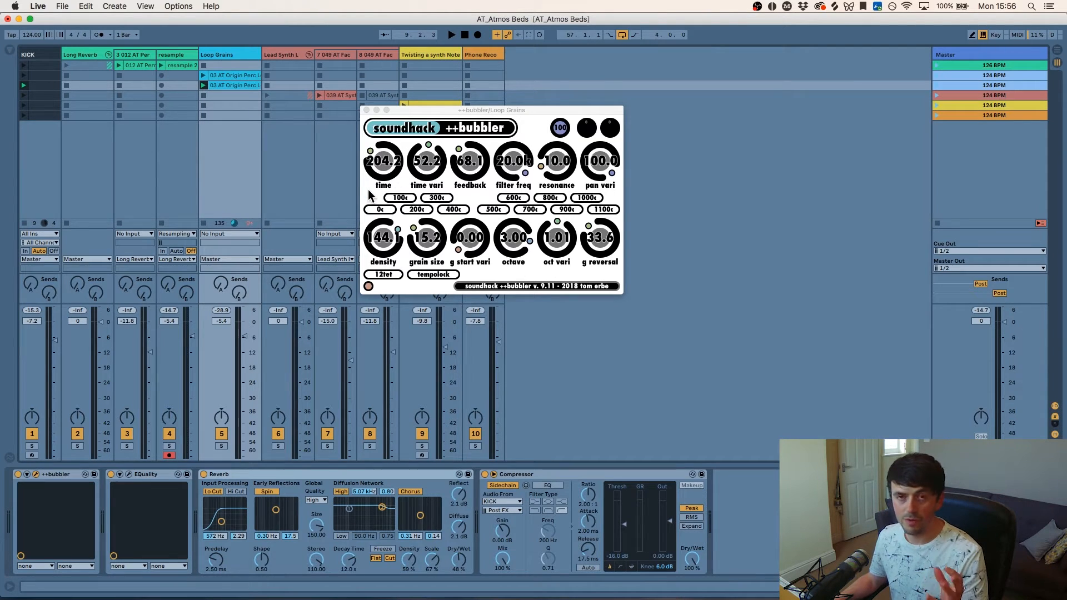
pyautogui.click(366, 110)
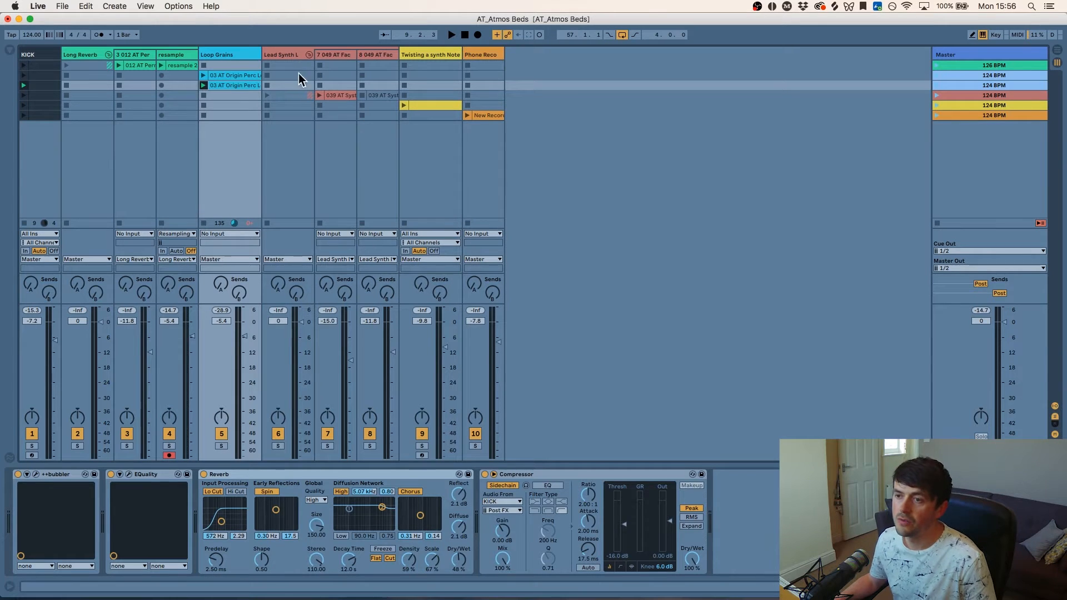
# Examine the Lead Synth group and the device chains of its two 049 AT tracks.
pyautogui.click(289, 95)
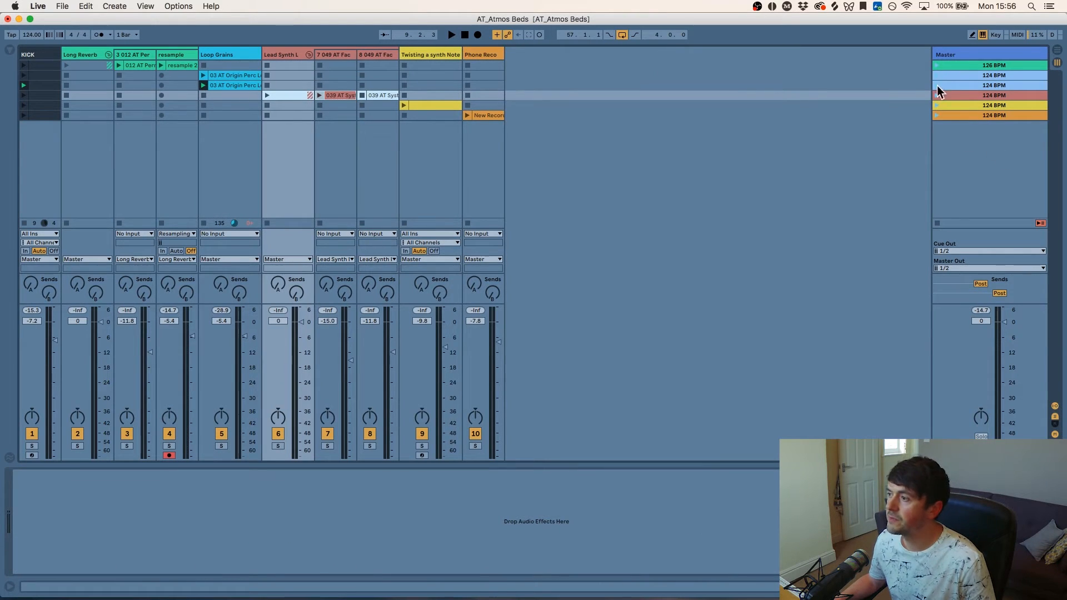
pyautogui.click(299, 56)
pyautogui.click(336, 55)
pyautogui.click(286, 54)
pyautogui.click(338, 56)
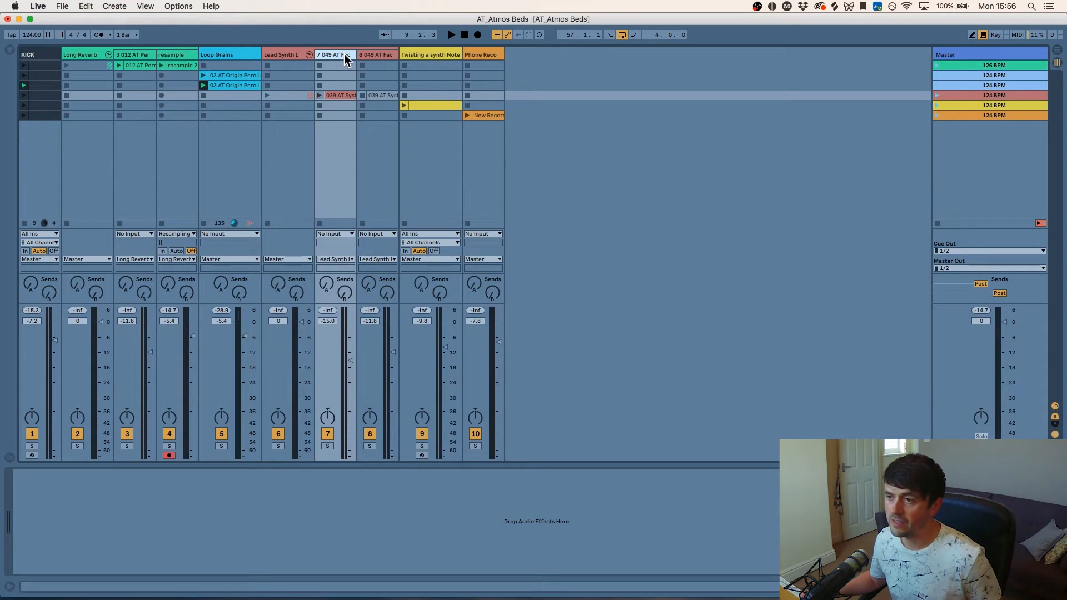
pyautogui.click(382, 56)
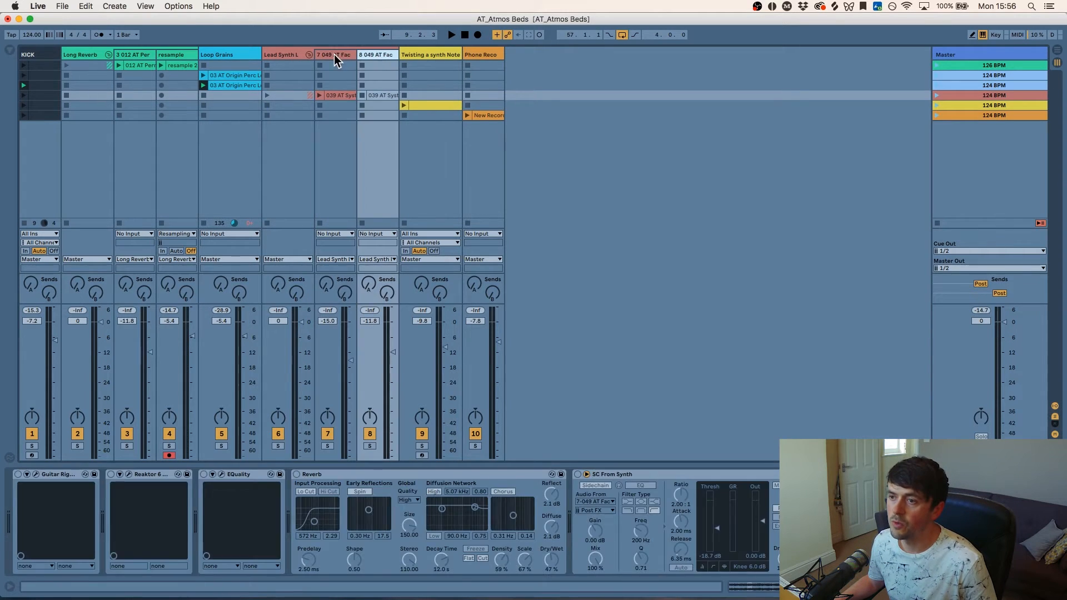
# Play the Lead Synth scene with the kick to audition track 7 049 AT Factory, compare both synth tracks' device chains, and stop playback.
pyautogui.click(334, 55)
pyautogui.click(341, 98)
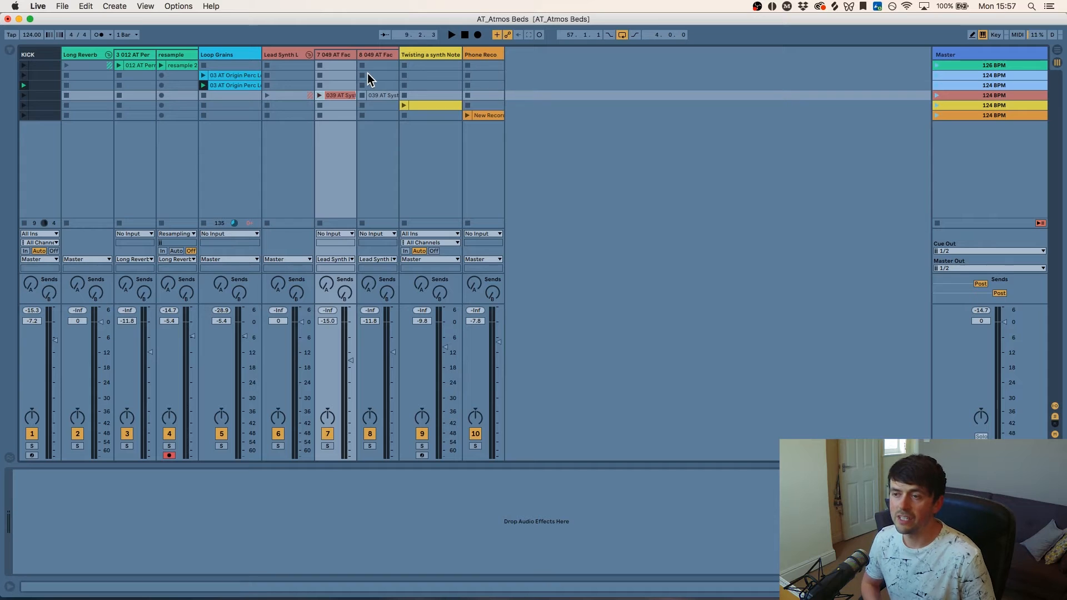
pyautogui.click(345, 57)
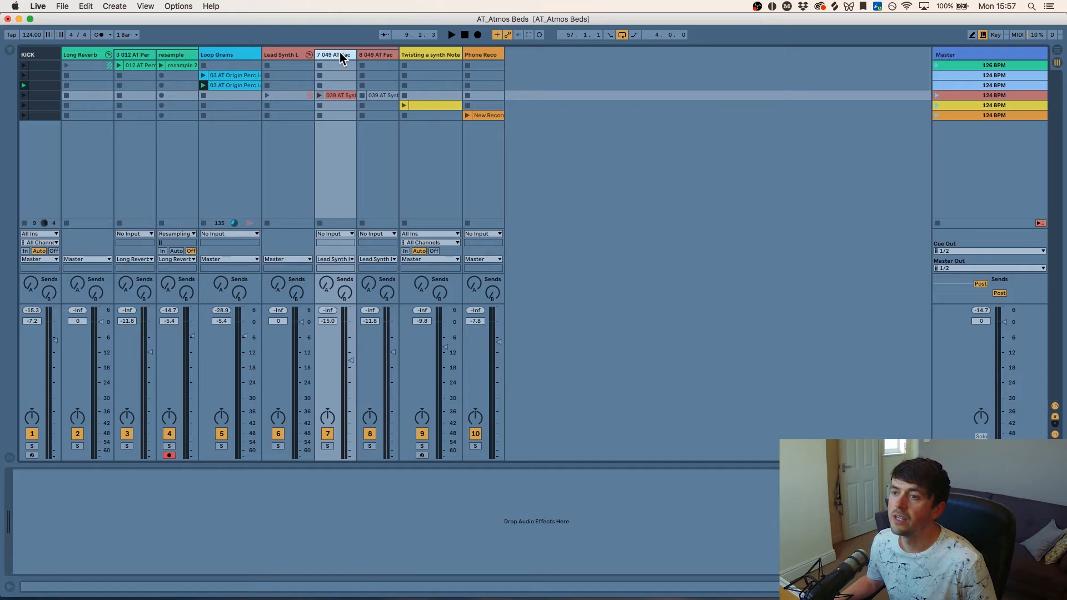
pyautogui.click(381, 58)
pyautogui.click(342, 54)
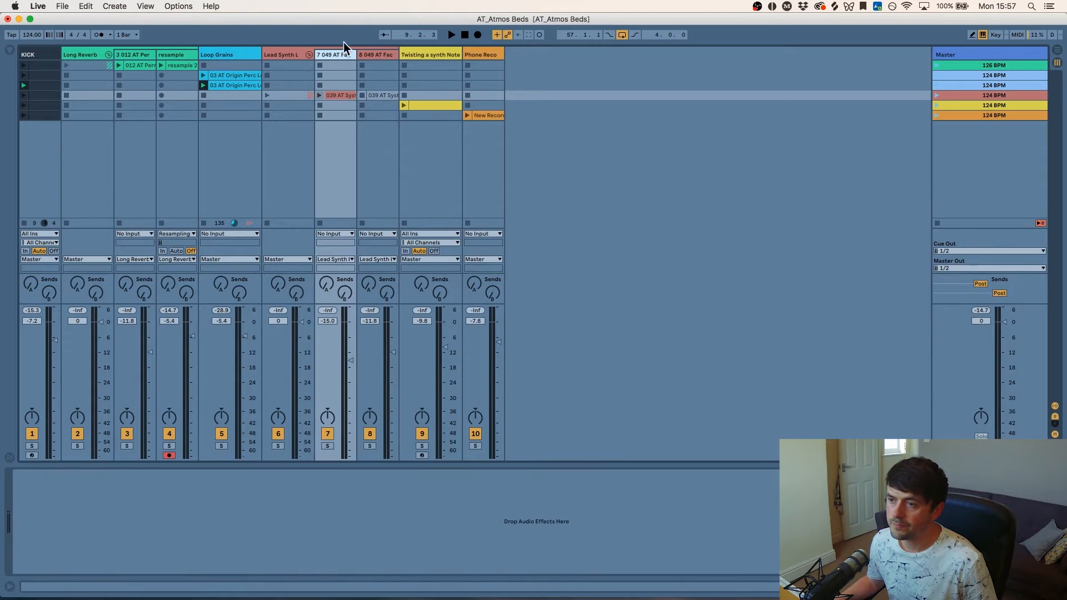
pyautogui.click(936, 95)
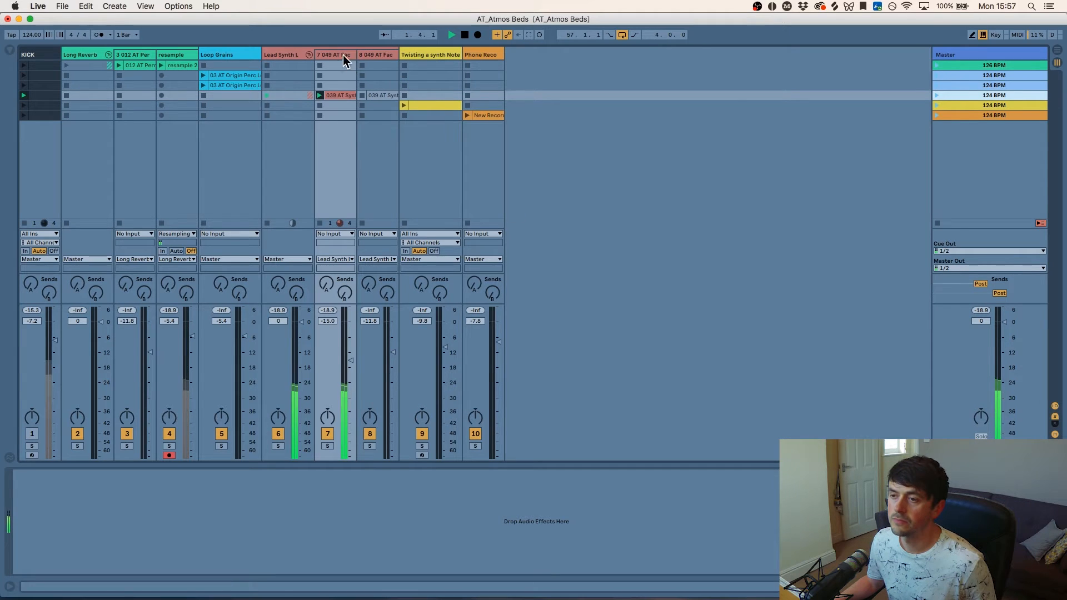
pyautogui.click(386, 55)
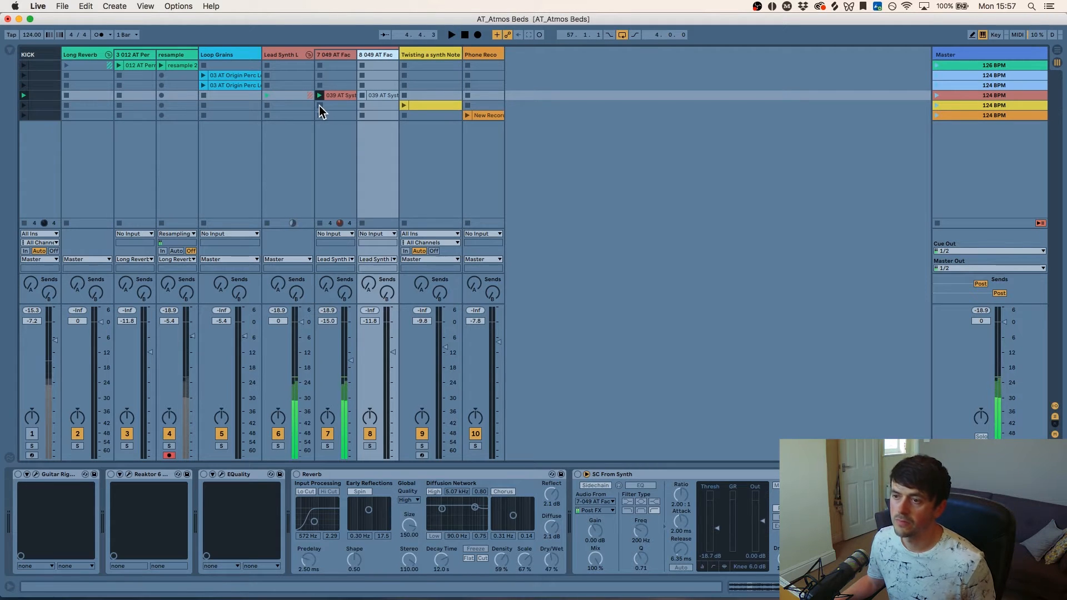
pyautogui.press('space')
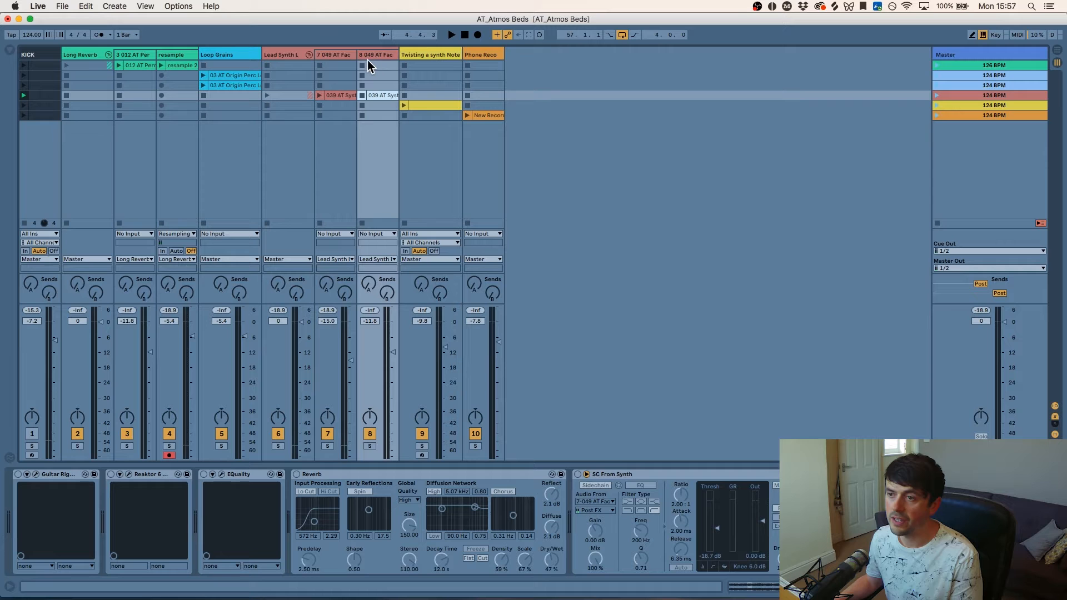
# Activate the 039 AT System clip on track 8 049 AT Factory, check its one-bar loop in the sample view, and launch it.
pyautogui.click(382, 97)
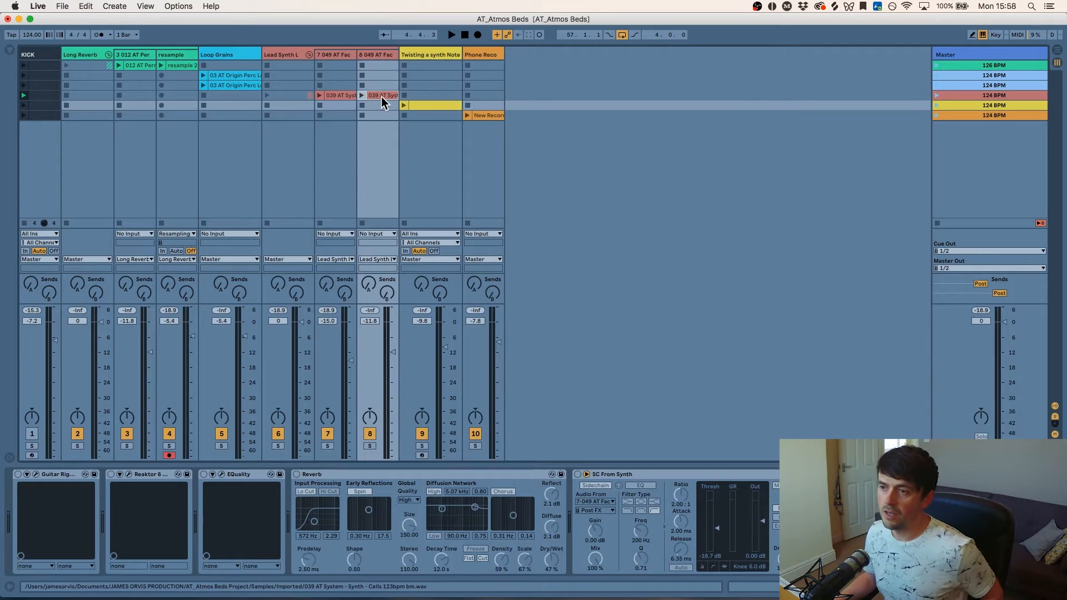
pyautogui.doubleClick(369, 94)
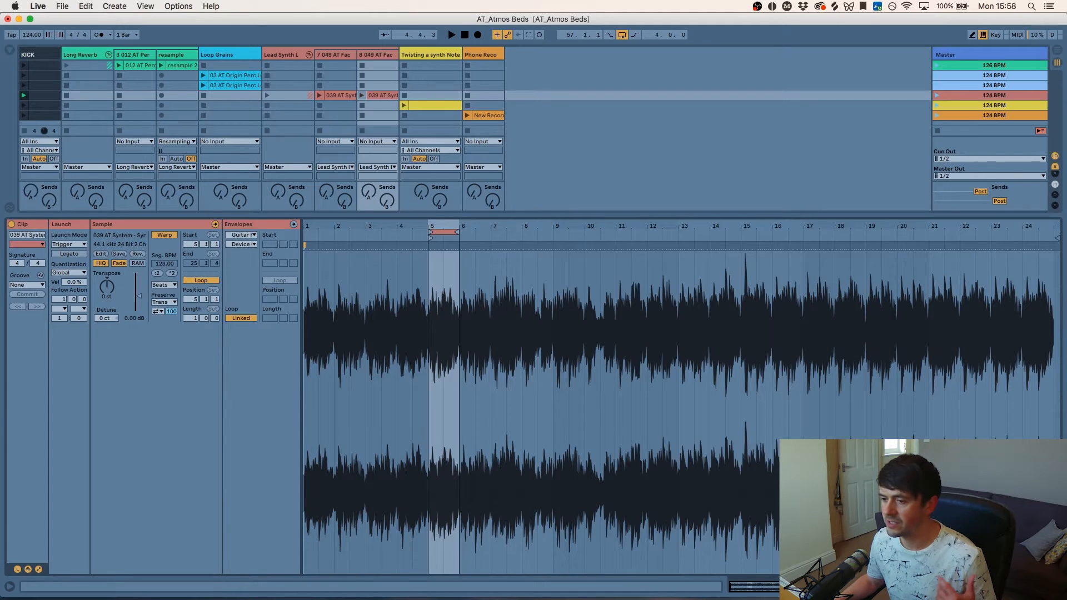
pyautogui.hotkey('shift', 'Tab')
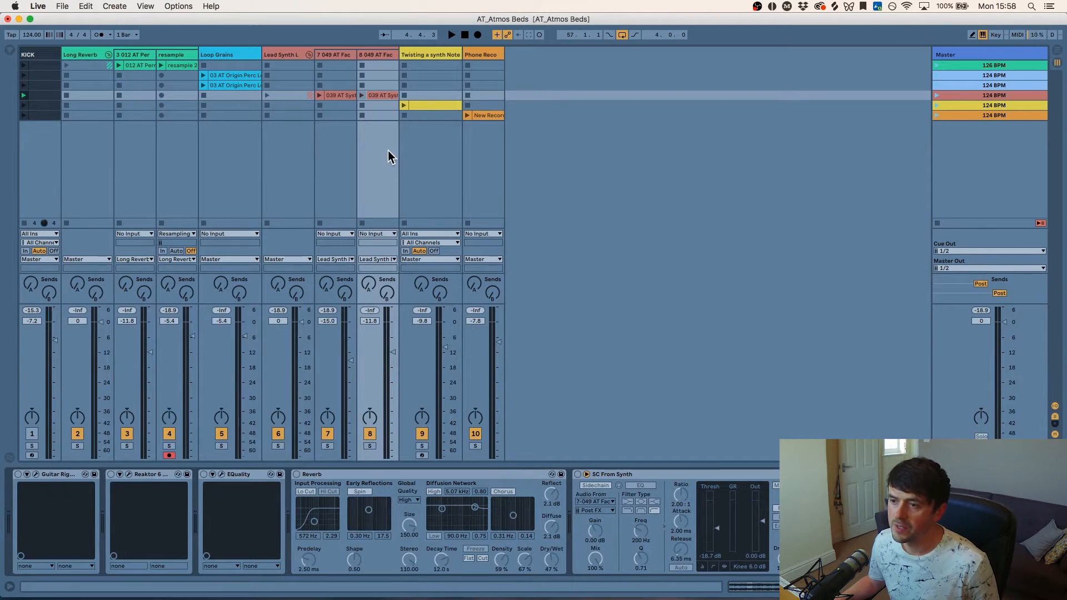
pyautogui.click(364, 95)
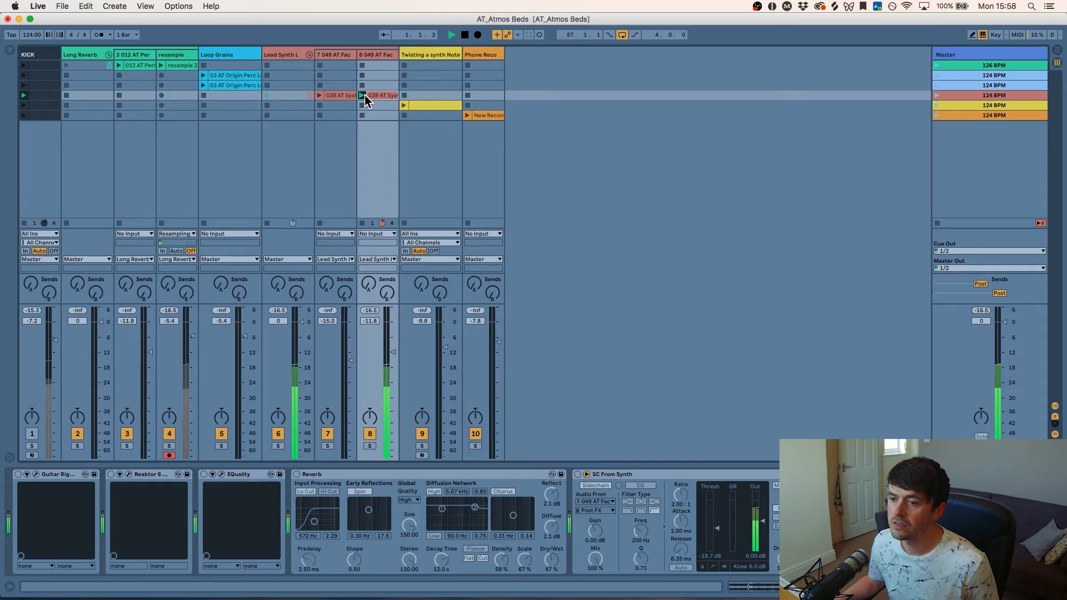
# Open Guitar Rig on track 8 and examine its Twang Reverb, Psychedelay, Quad Delay and Studio Reverb modules with playback stopped.
pyautogui.click(52, 476)
pyautogui.press('space')
pyautogui.click(35, 475)
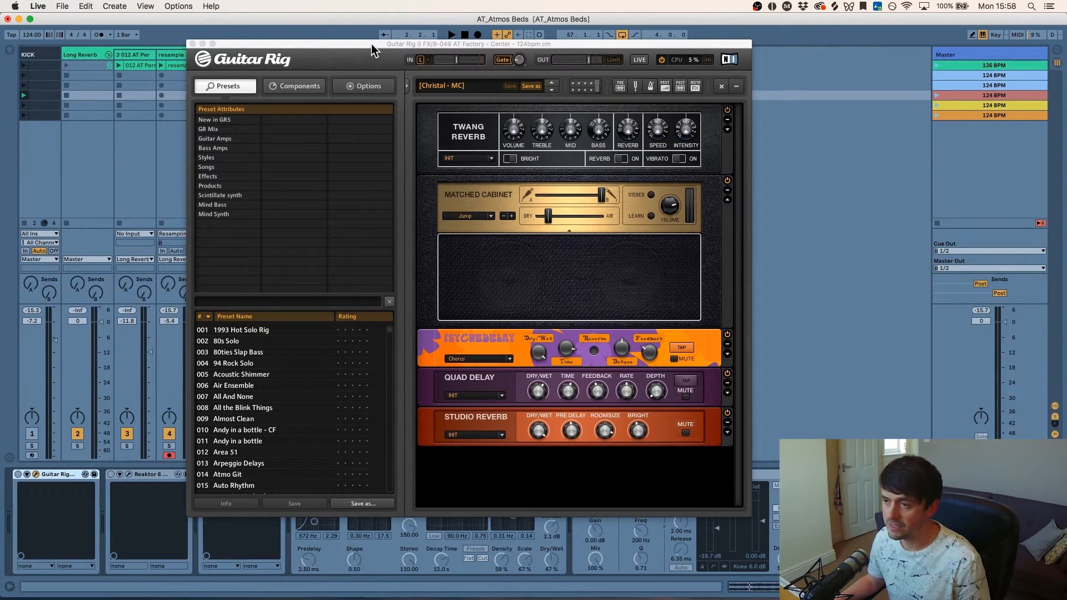
pyautogui.moveTo(374, 44); pyautogui.dragTo(440, 16)
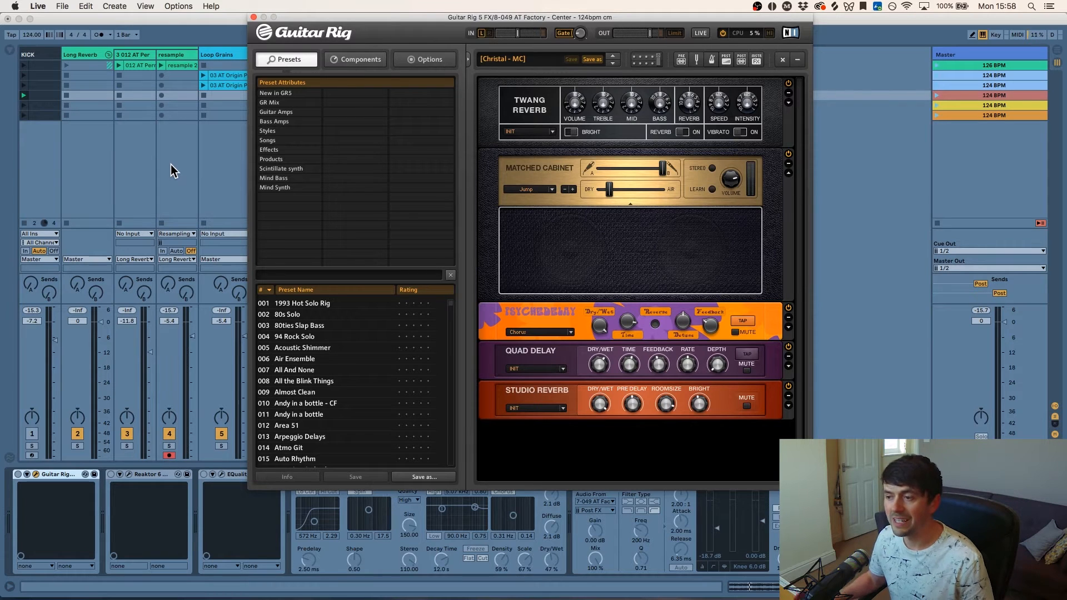
pyautogui.click(536, 129)
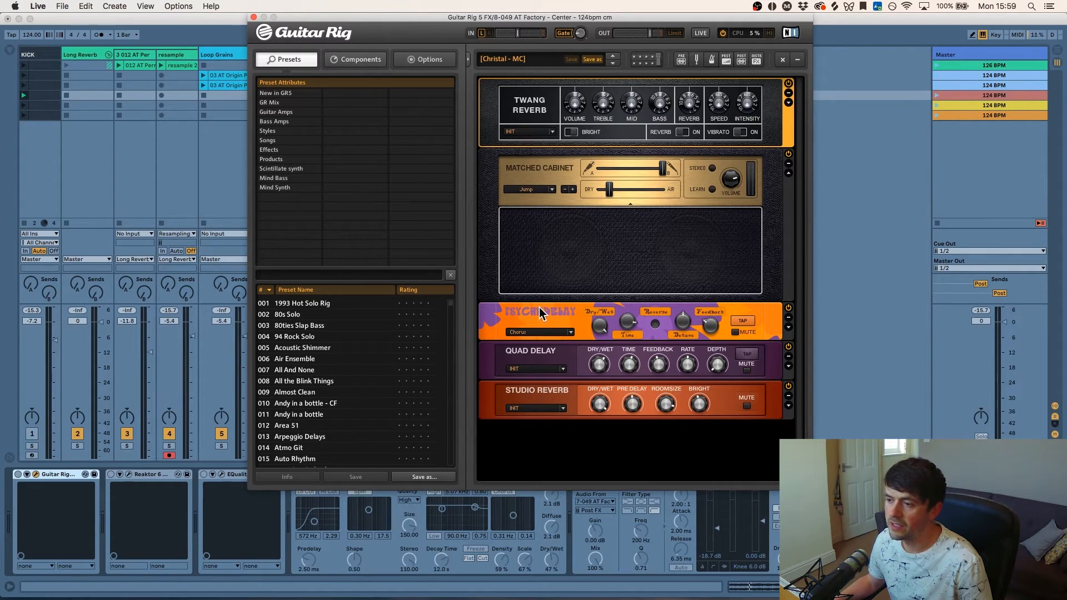
pyautogui.click(589, 311)
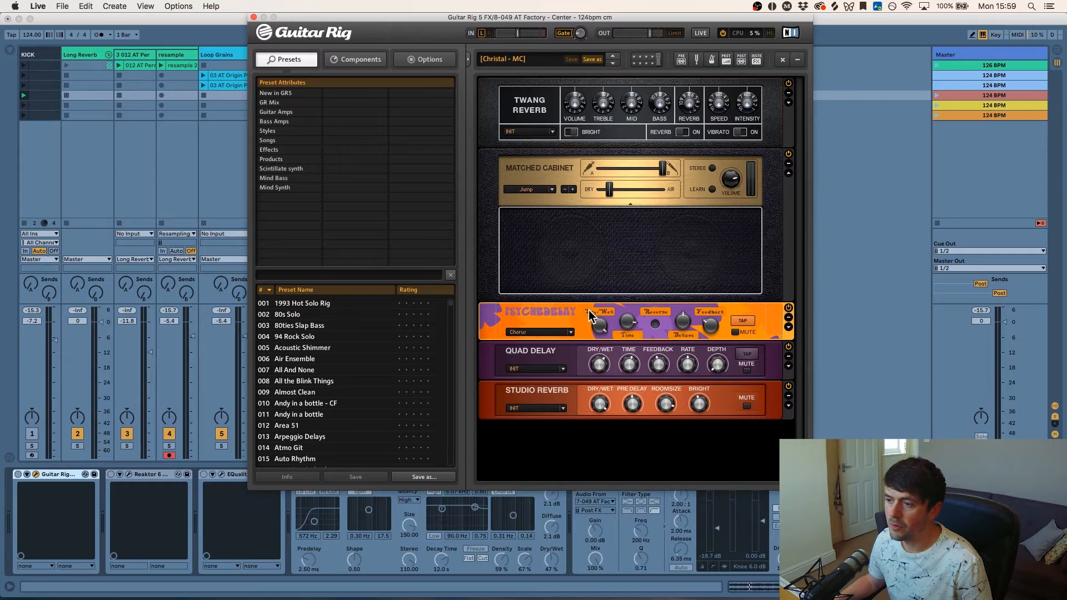
pyautogui.click(534, 354)
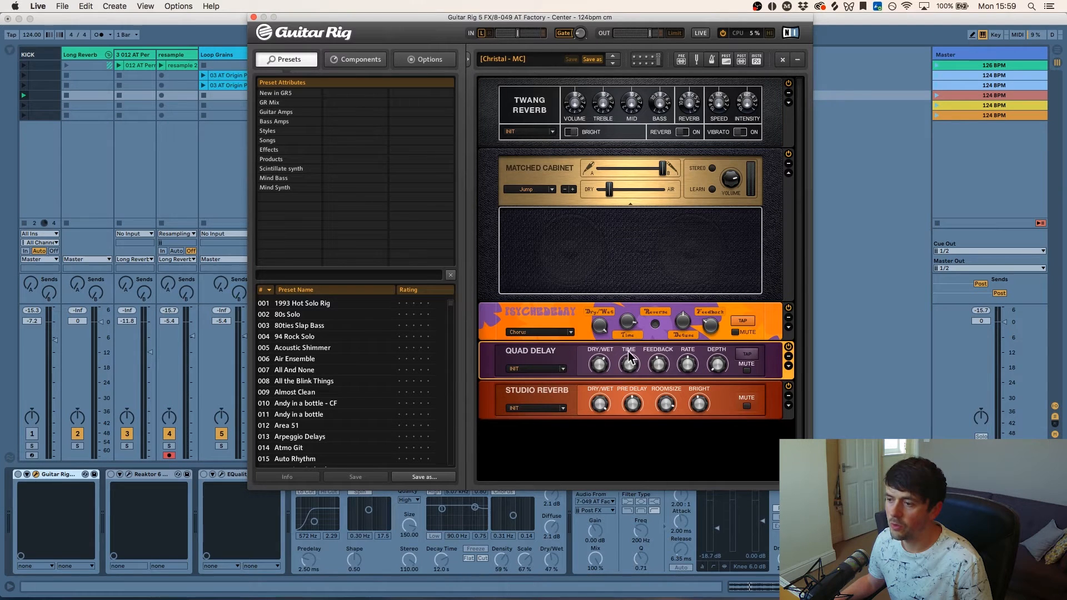
pyautogui.click(568, 392)
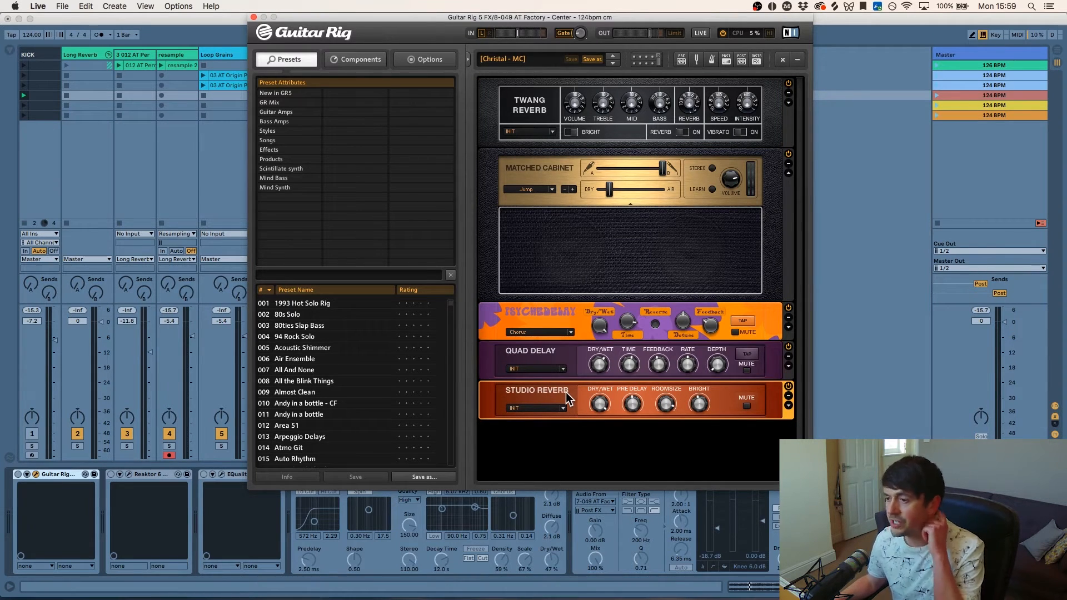
# Enable Guitar Rig and Reaktor 6 with its 90s VHS Tape effect on track 8, audition them, and close both plug-in windows.
pyautogui.click(17, 476)
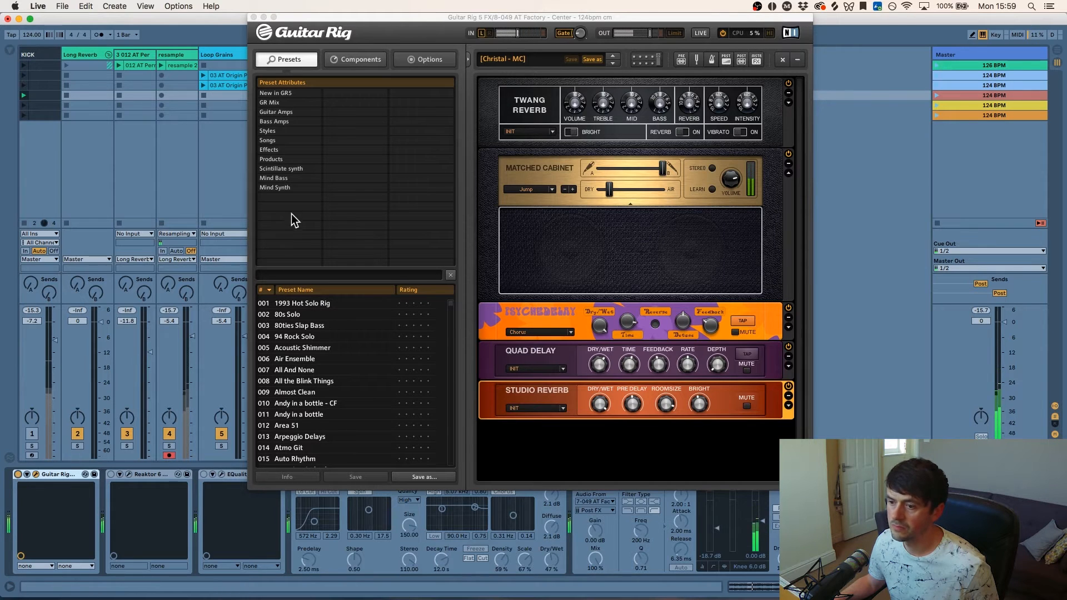
pyautogui.moveTo(290, 16); pyautogui.dragTo(414, 16)
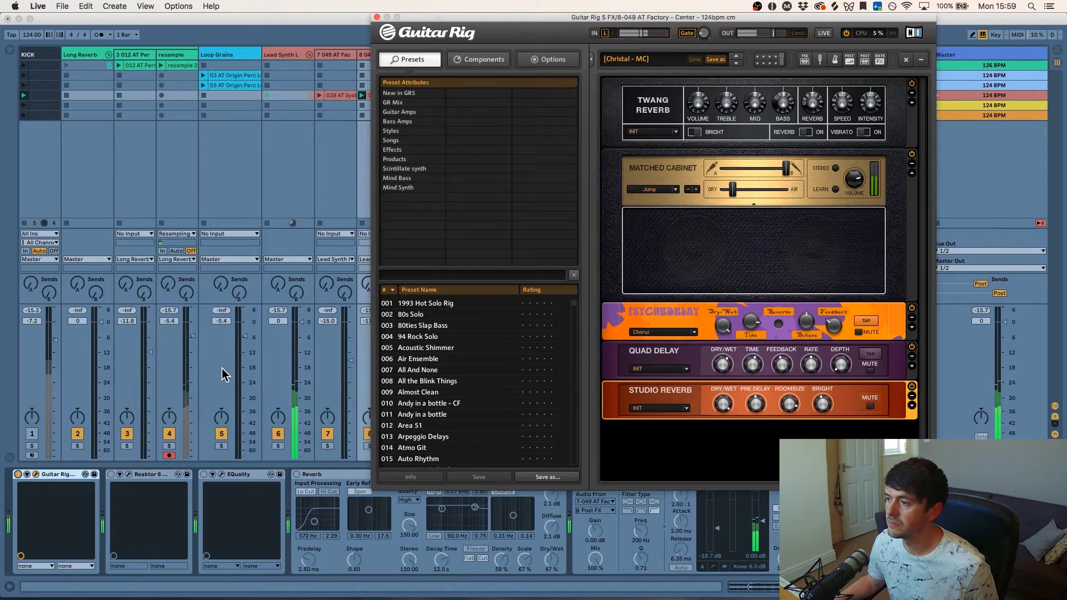
pyautogui.click(111, 476)
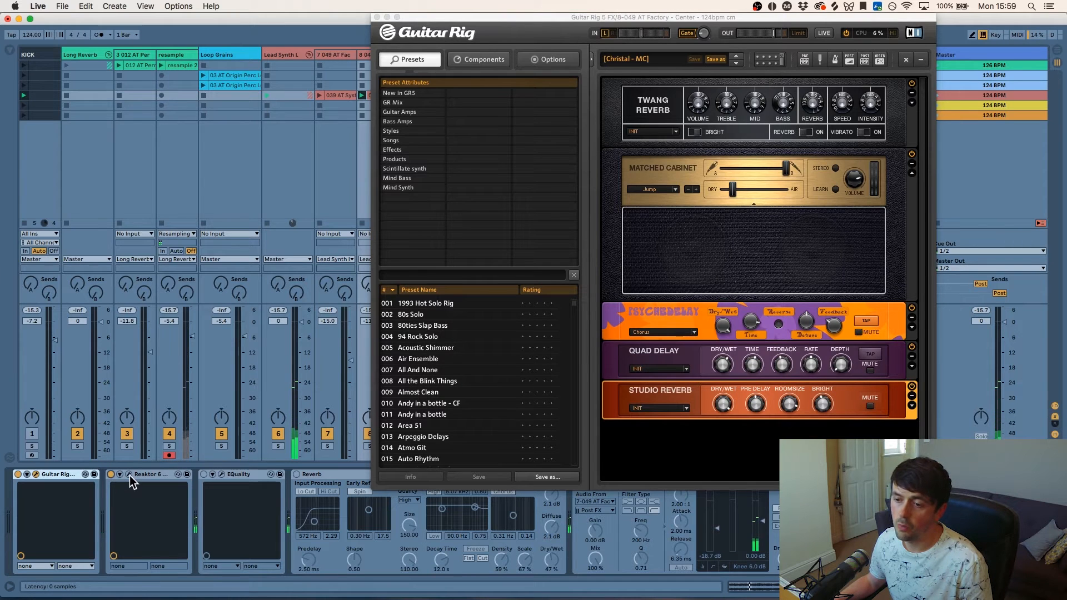
pyautogui.click(129, 475)
pyautogui.moveTo(321, 67); pyautogui.dragTo(209, 69)
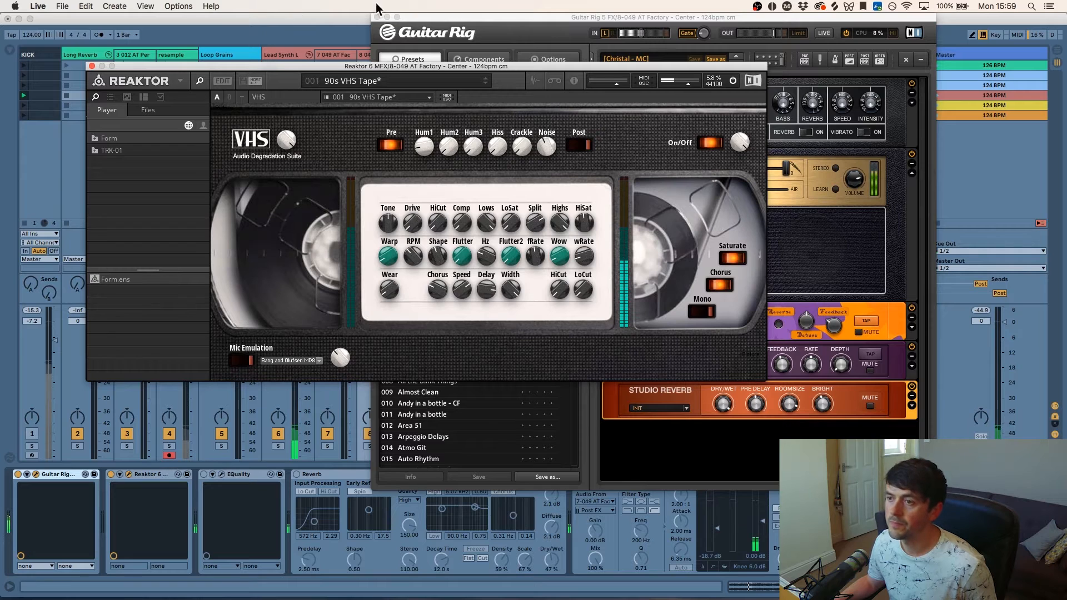
pyautogui.click(377, 18)
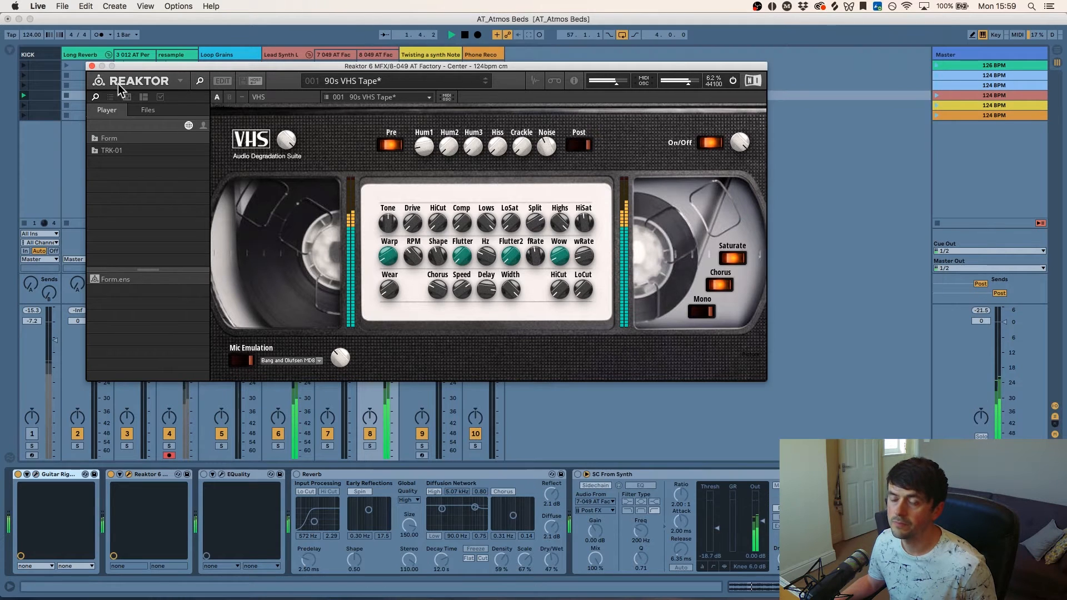
pyautogui.click(91, 65)
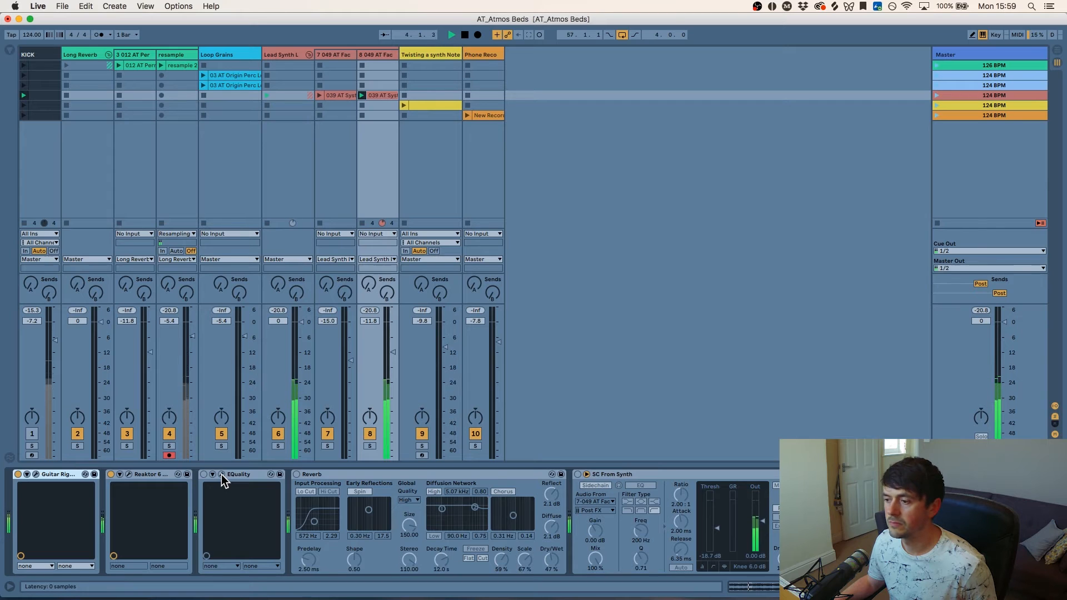
pyautogui.press('space')
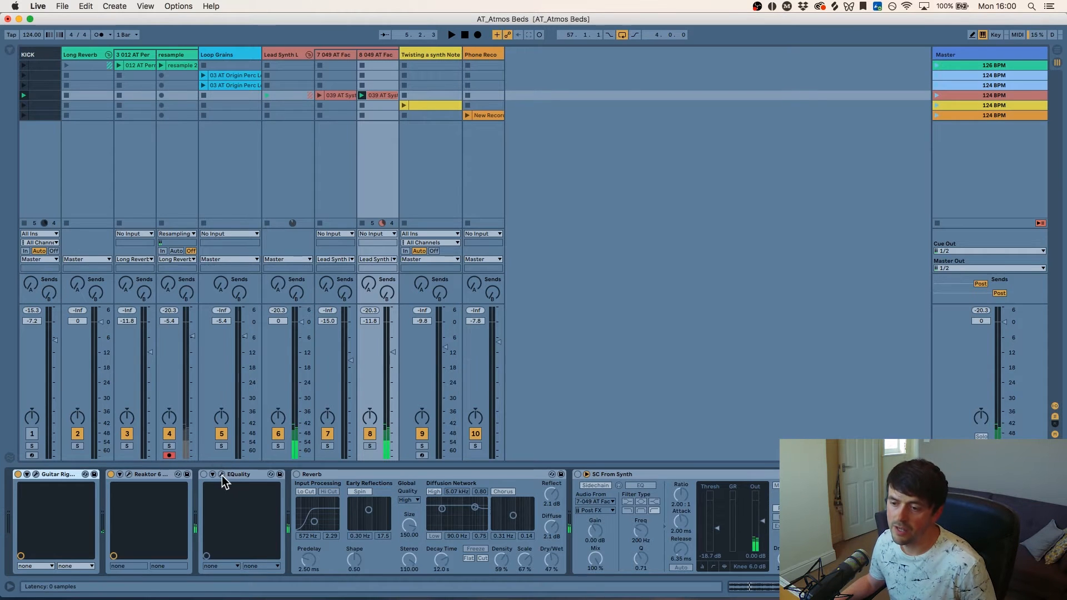
# Enable EQuality, Reverb and the SC From Synth compressor on track 8, keeping the EQuality window open beside the tracks.
pyautogui.click(222, 475)
pyautogui.click(204, 474)
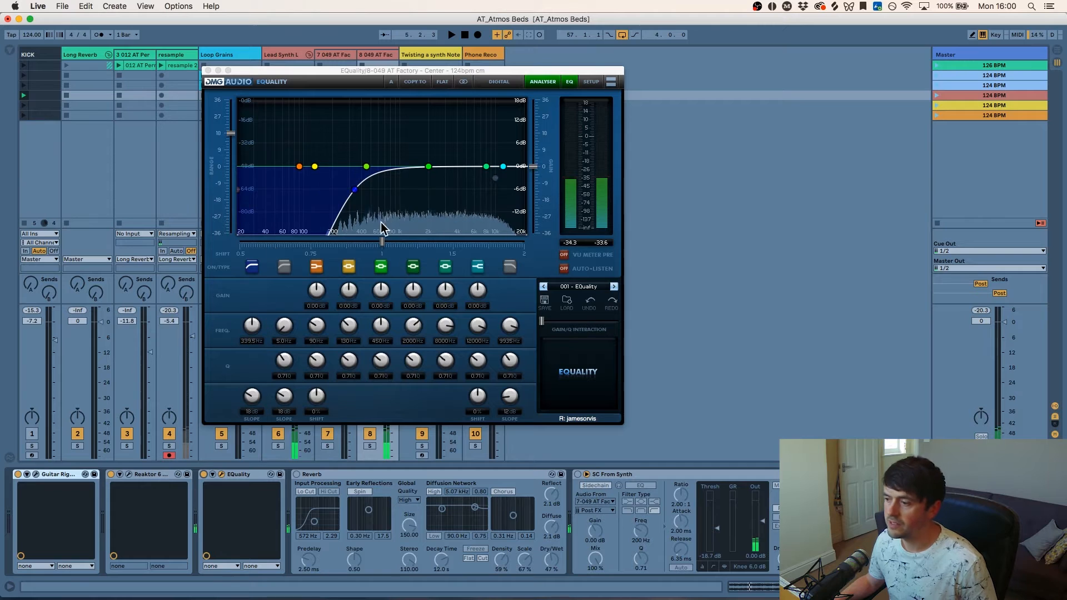
pyautogui.click(296, 474)
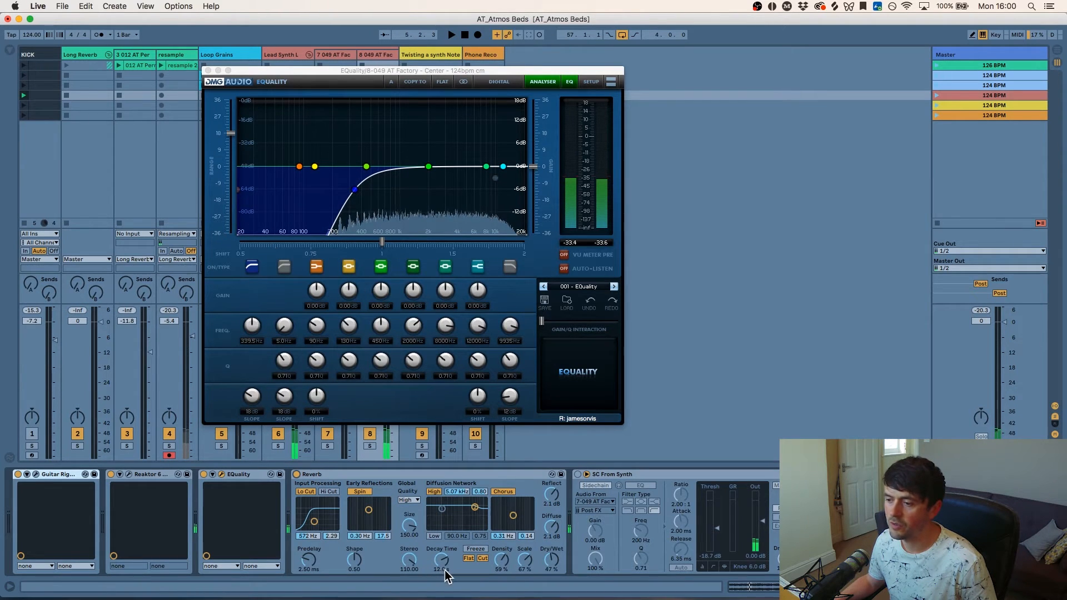
pyautogui.click(605, 475)
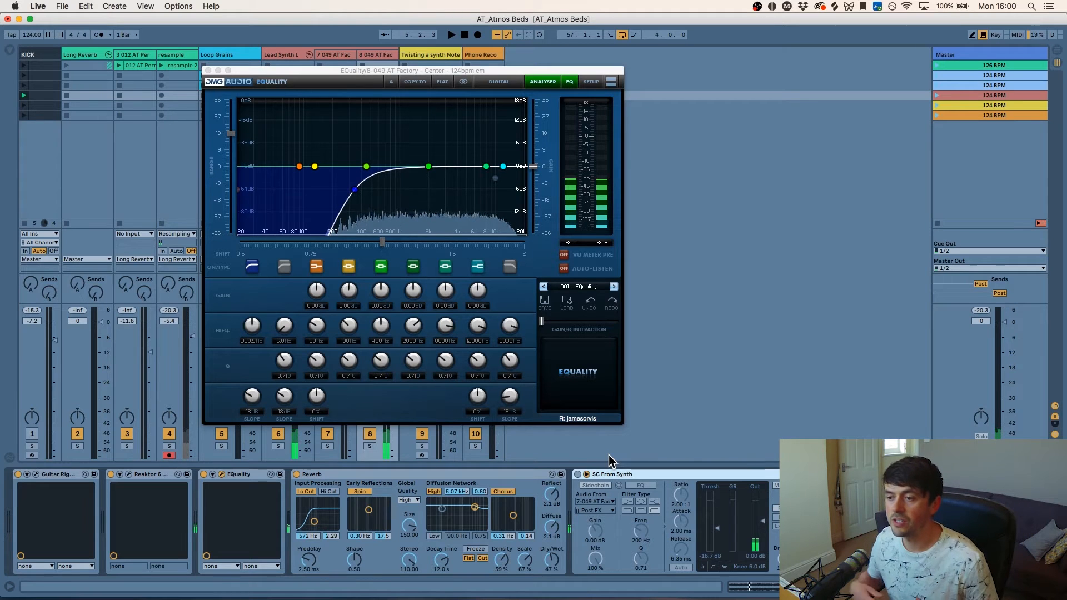
pyautogui.moveTo(367, 72); pyautogui.dragTo(676, 48)
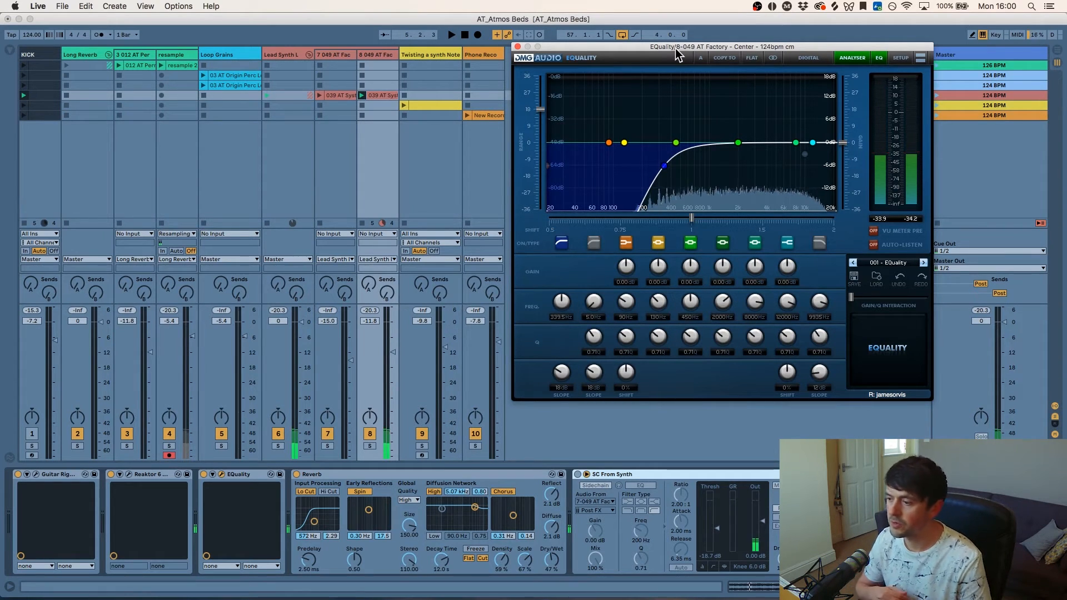
pyautogui.click(578, 474)
# Launch track 7's 039 AT System clip alongside track 8 and briefly mute each track in turn to compare the two synth layers.
pyautogui.click(329, 94)
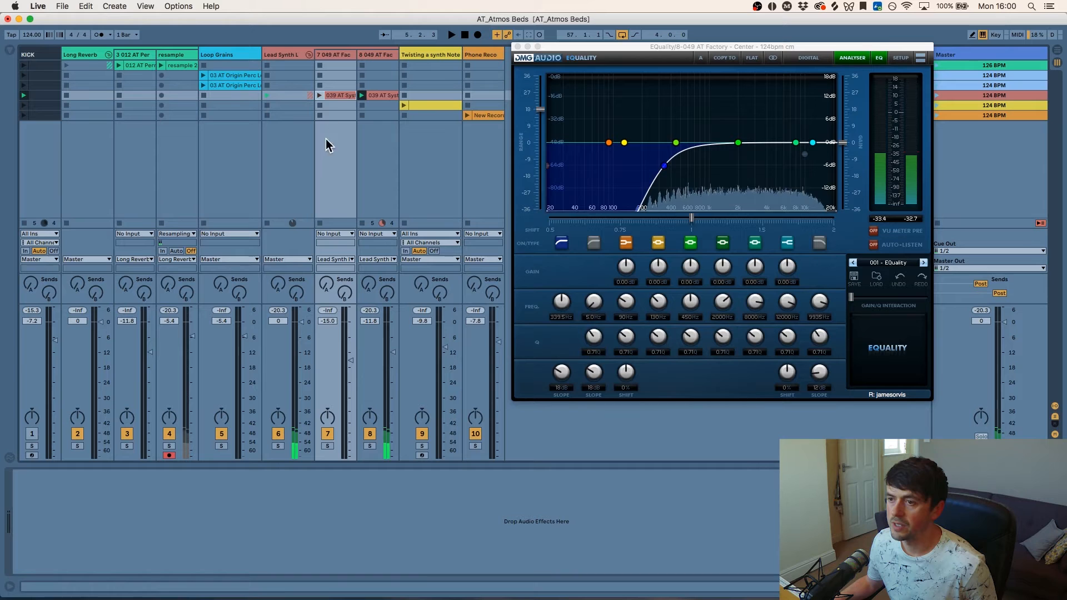
pyautogui.click(320, 95)
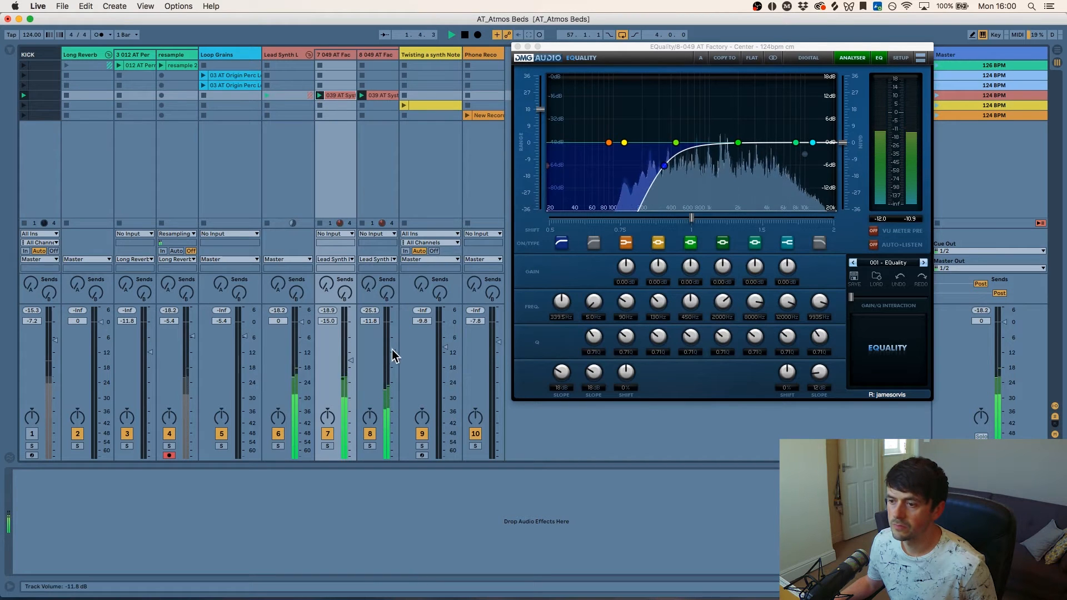
pyautogui.click(375, 53)
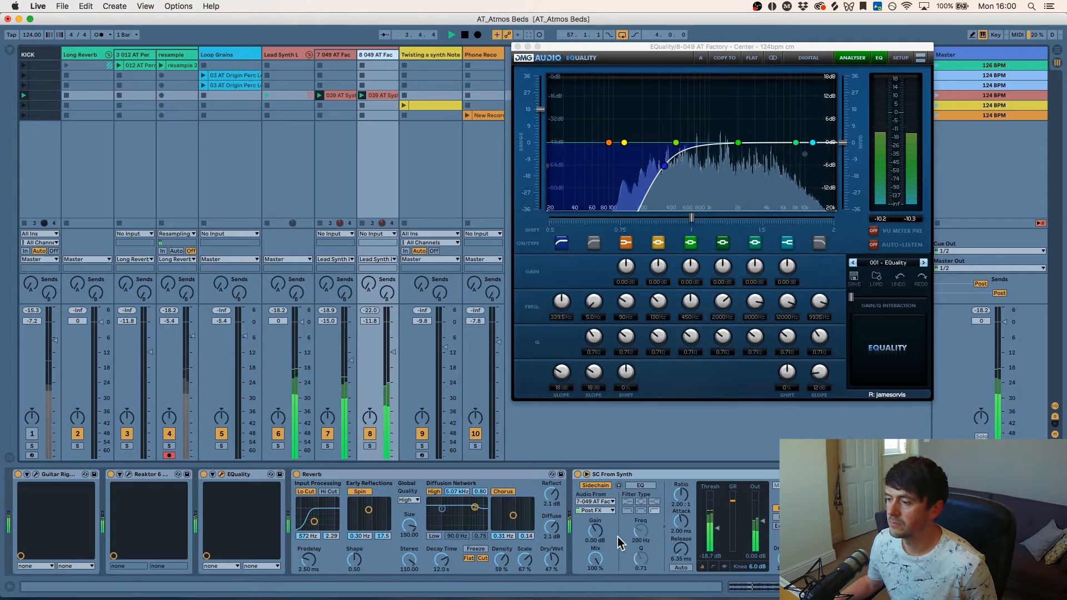
pyautogui.click(327, 437)
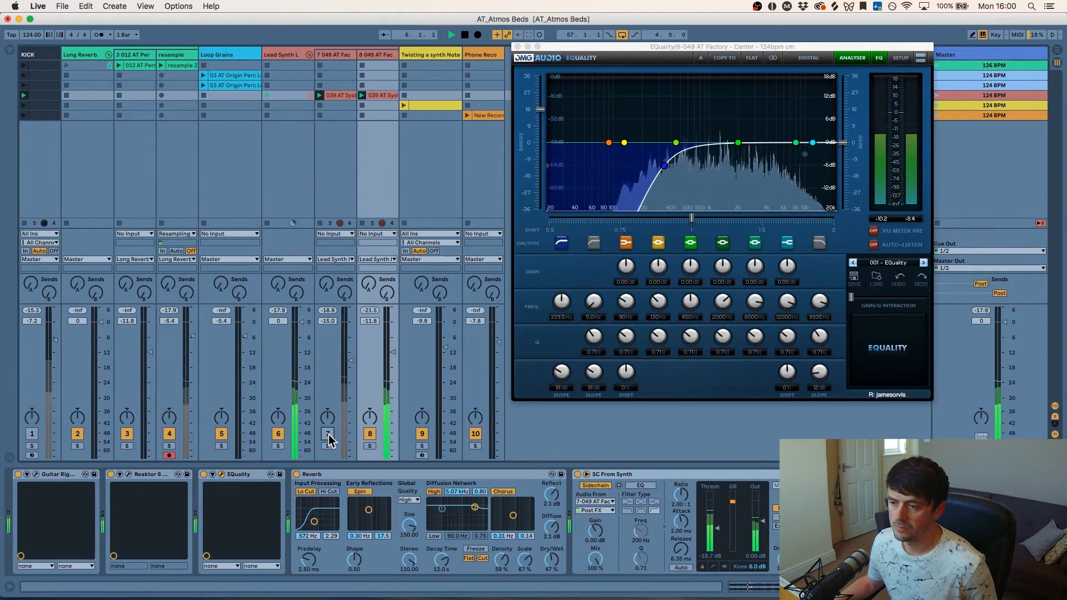
pyautogui.click(328, 435)
pyautogui.click(370, 434)
pyautogui.click(373, 435)
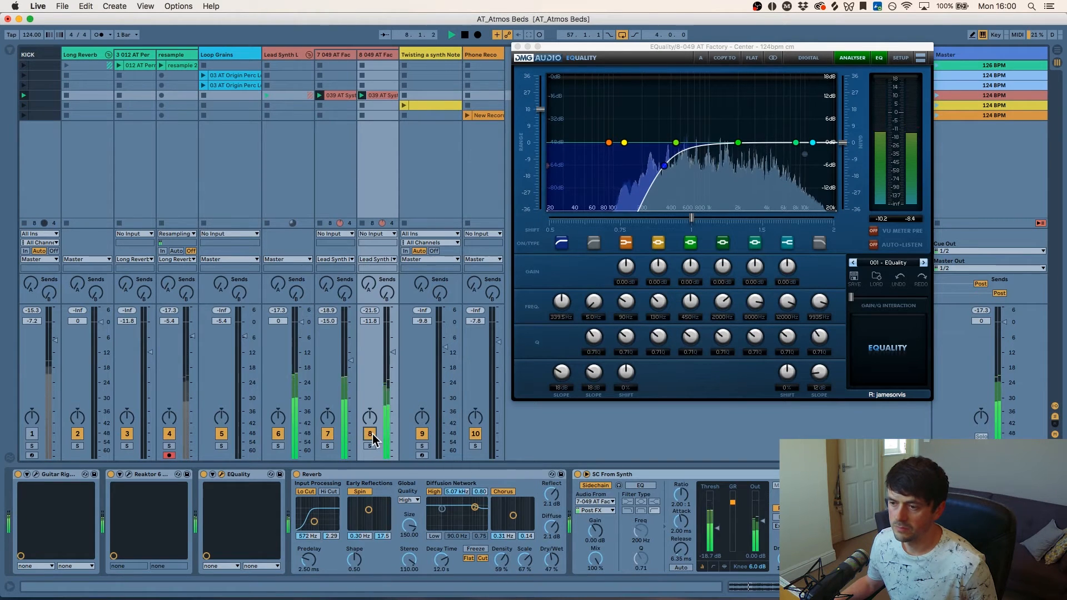
# Lower track 8's volume to -15.0 dB and play both synth layers with the kick.
pyautogui.moveTo(390, 338); pyautogui.dragTo(390, 343)
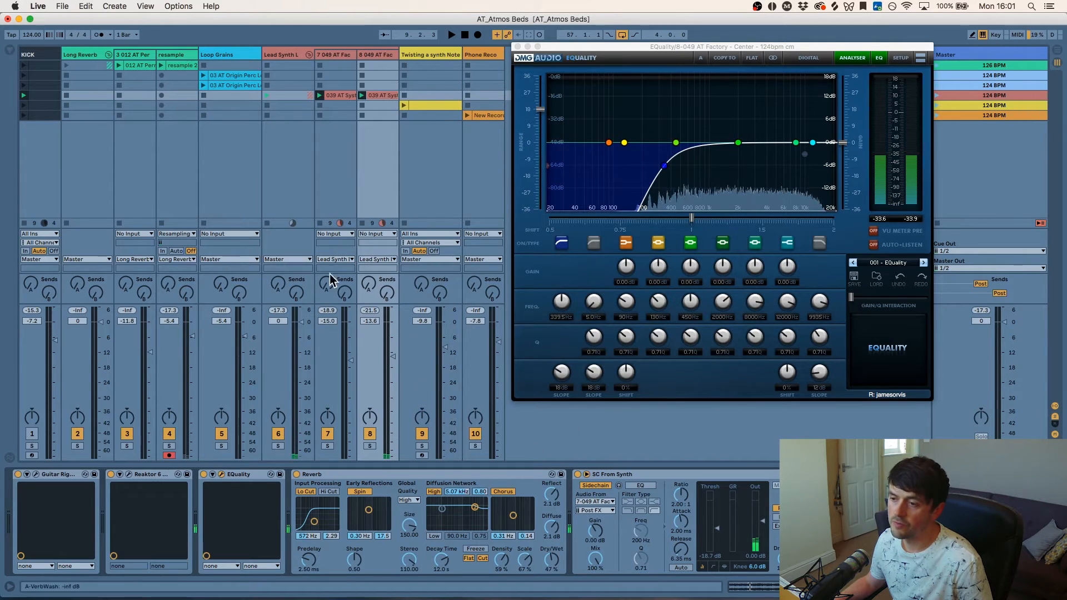
pyautogui.moveTo(393, 357); pyautogui.dragTo(392, 360)
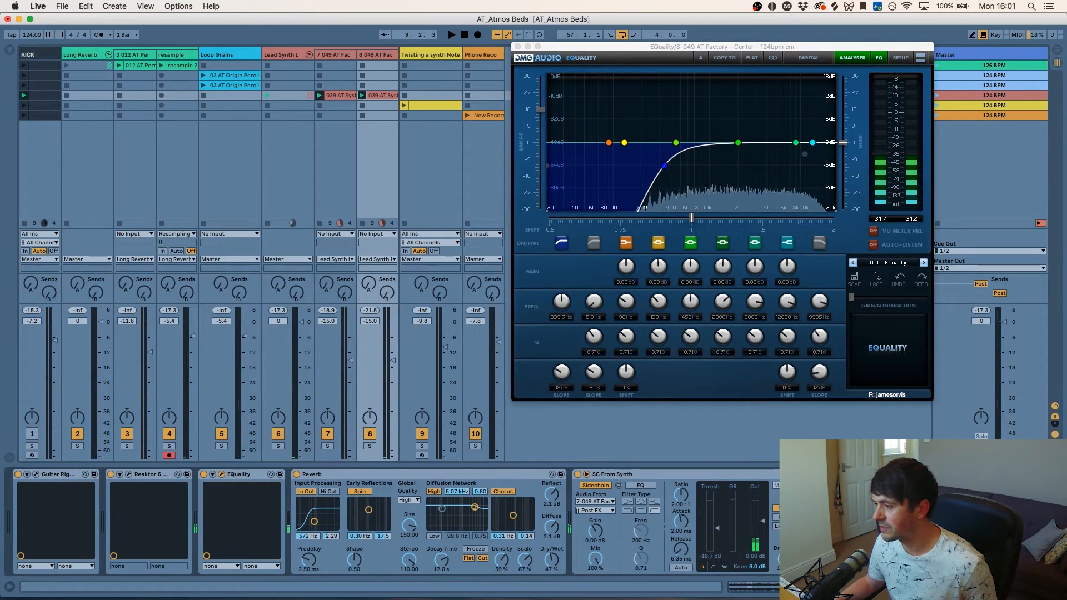
pyautogui.press('space')
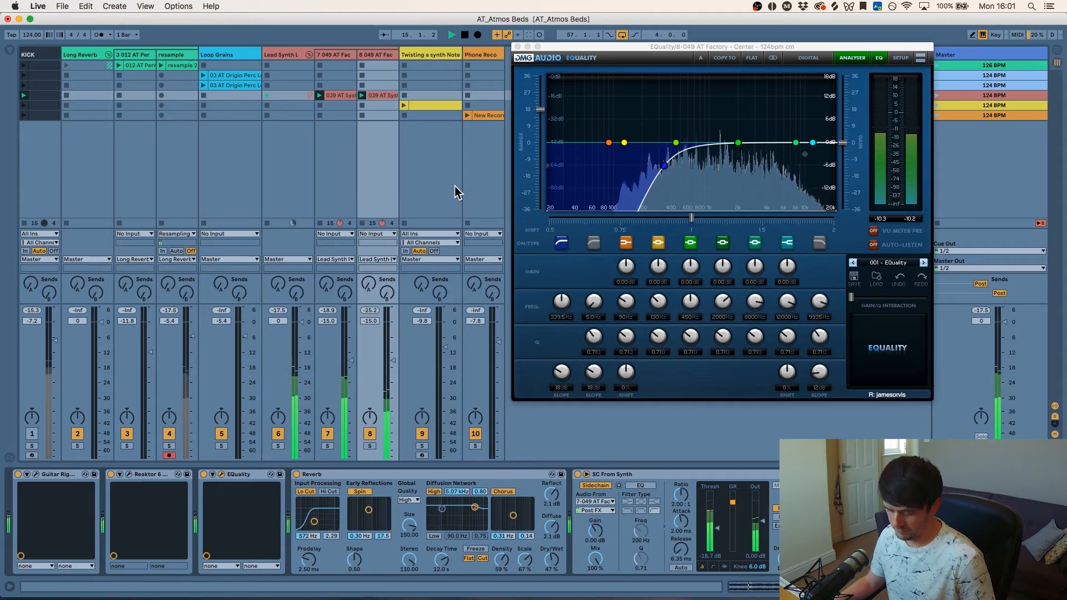
# Close track 8's EQuality window, open Diva on the Twisting a synth Note track, locate its 089 AT Pad - Molecular preset and play it.
pyautogui.click(517, 47)
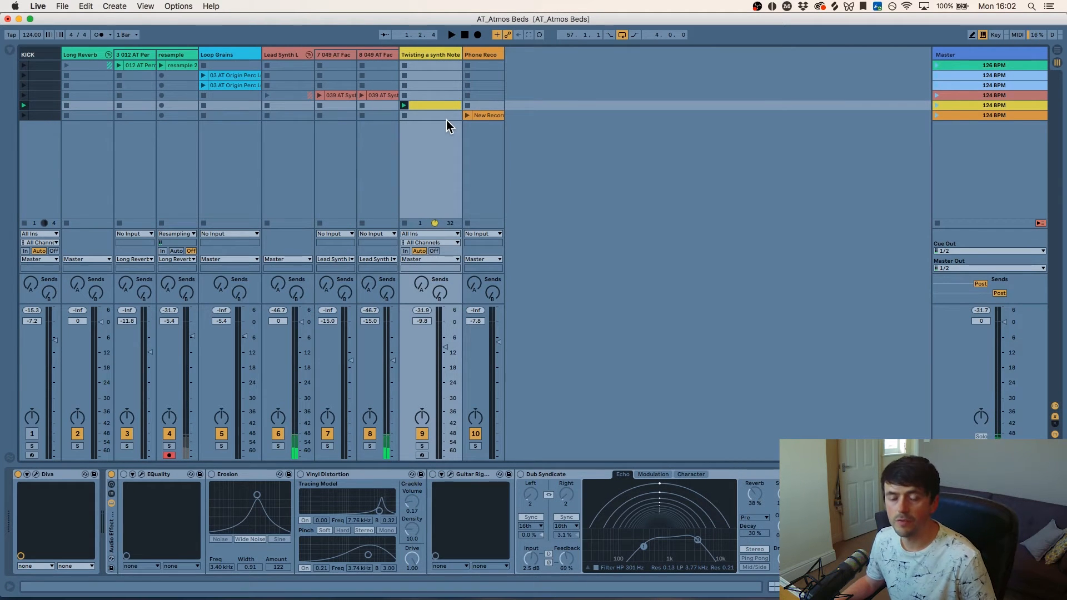
pyautogui.click(35, 474)
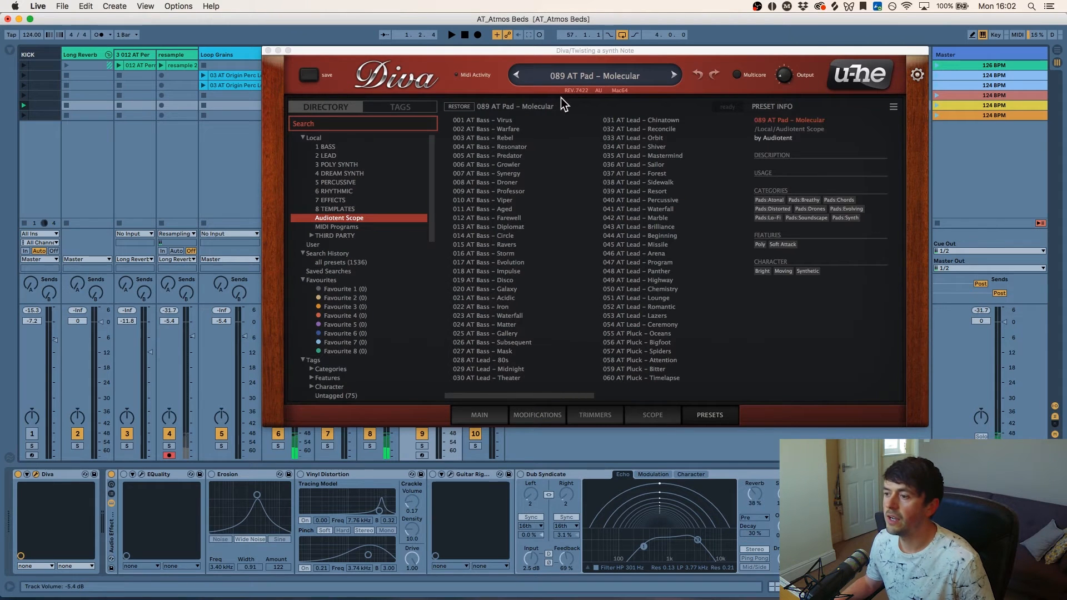
pyautogui.moveTo(572, 392); pyautogui.dragTo(679, 399)
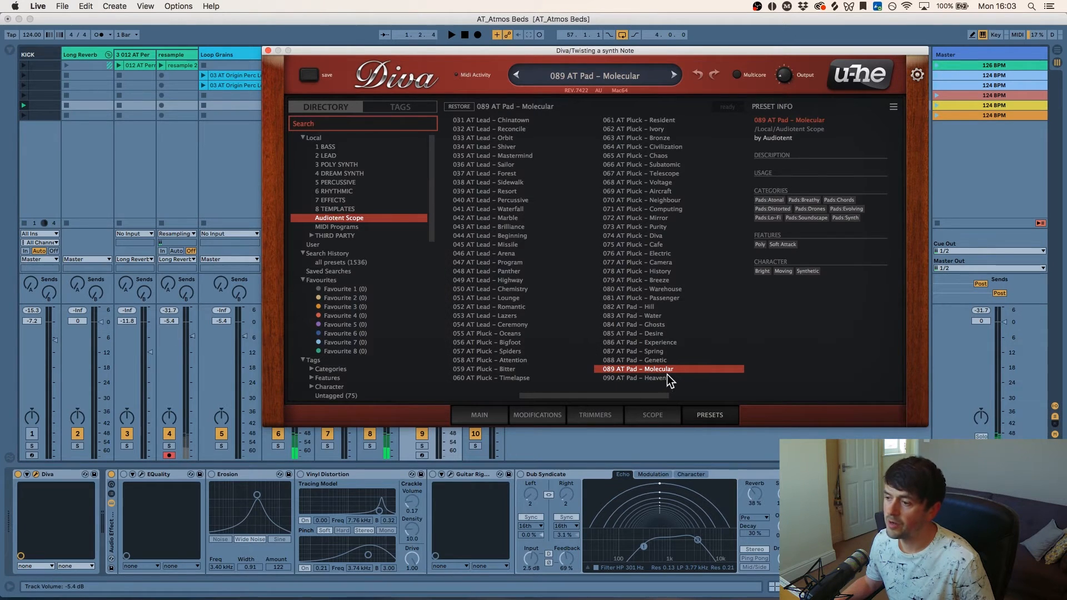
pyautogui.press('space')
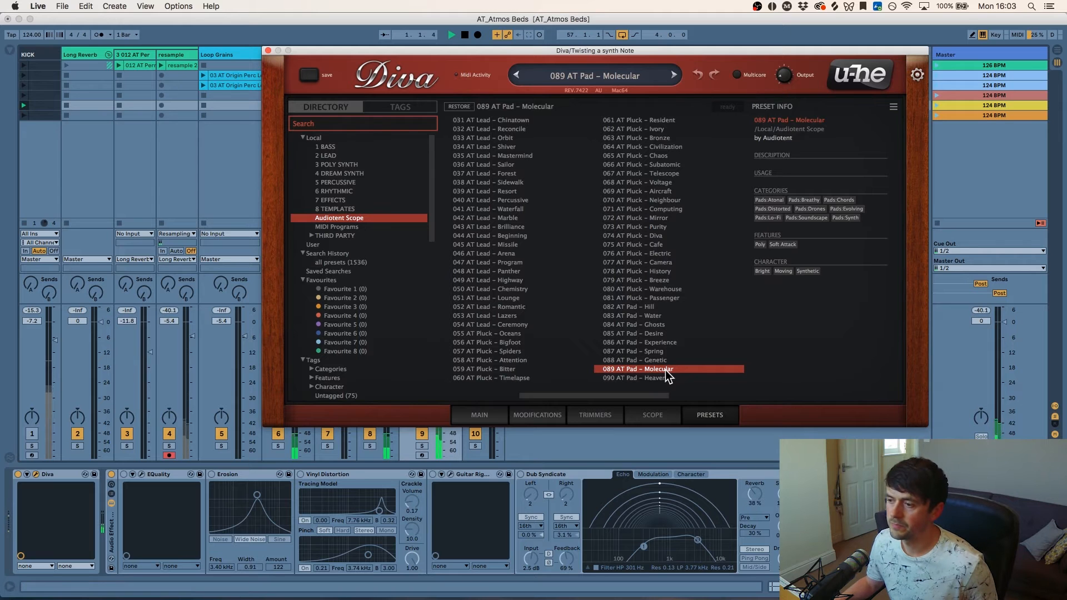
# Examine Diva's main synth controls while the note plays, close its window and stop playback.
pyautogui.moveTo(397, 50); pyautogui.dragTo(371, 18)
pyautogui.click(462, 379)
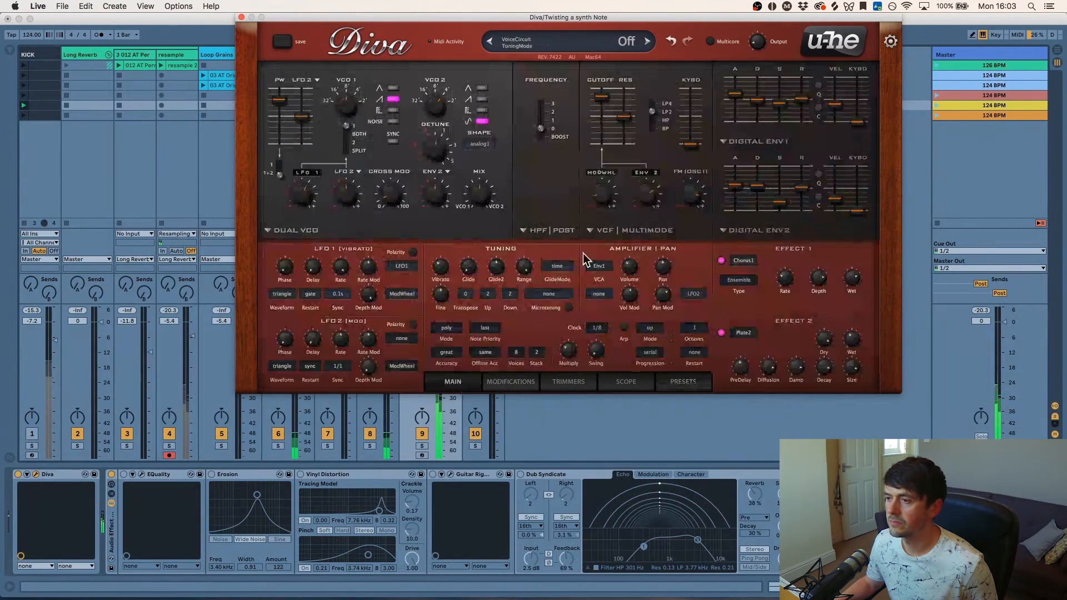
pyautogui.click(242, 17)
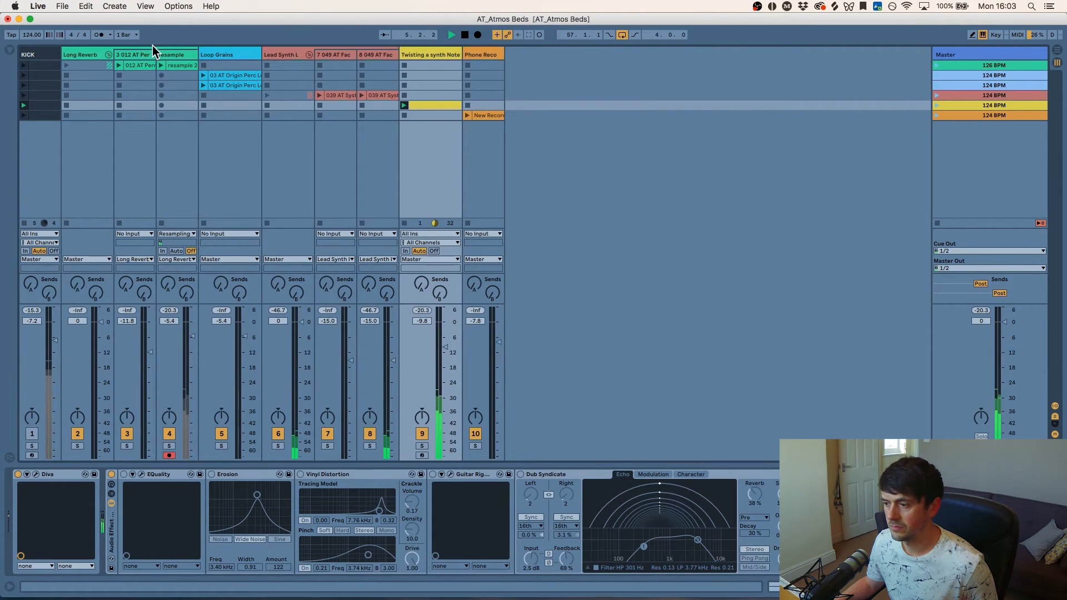
pyautogui.press('space')
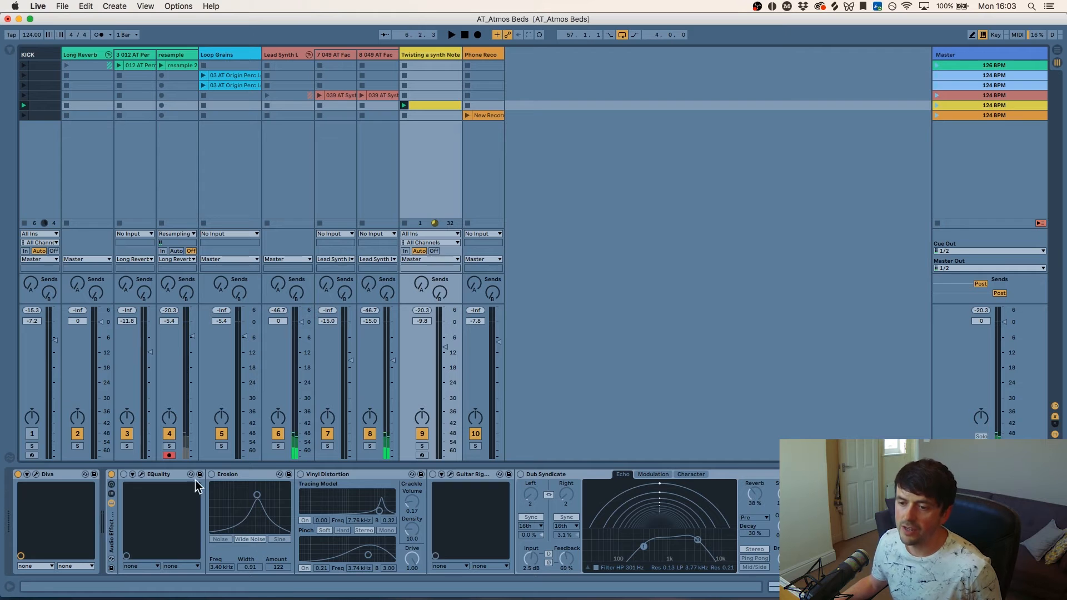
# Open and enable EQuality after Diva, place its window beside the tracks, and audition the note with the low cut briefly bypassed.
pyautogui.click(142, 475)
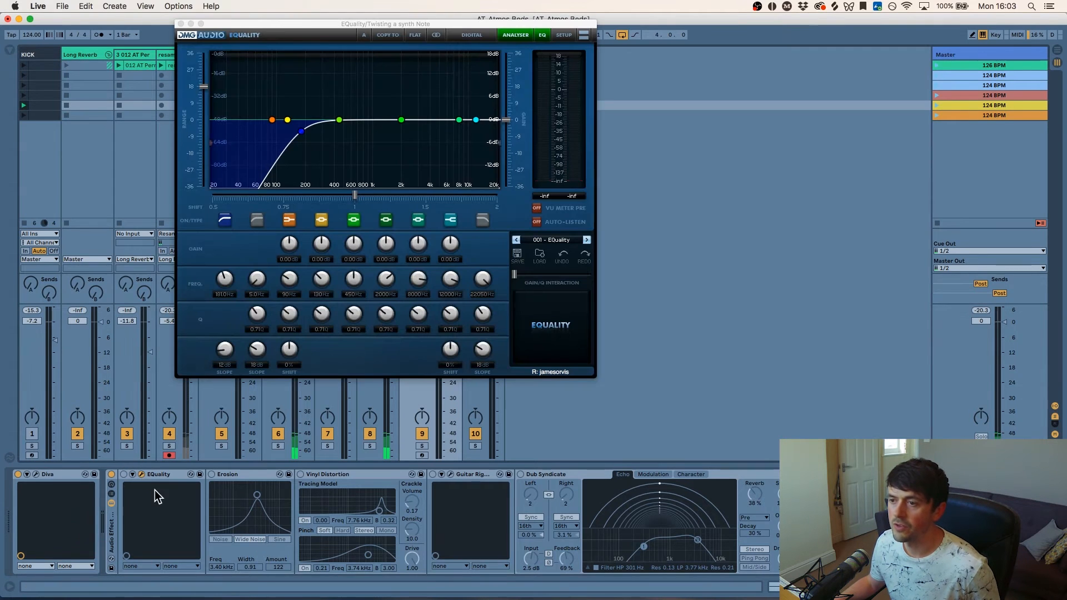
pyautogui.moveTo(354, 22); pyautogui.dragTo(711, 34)
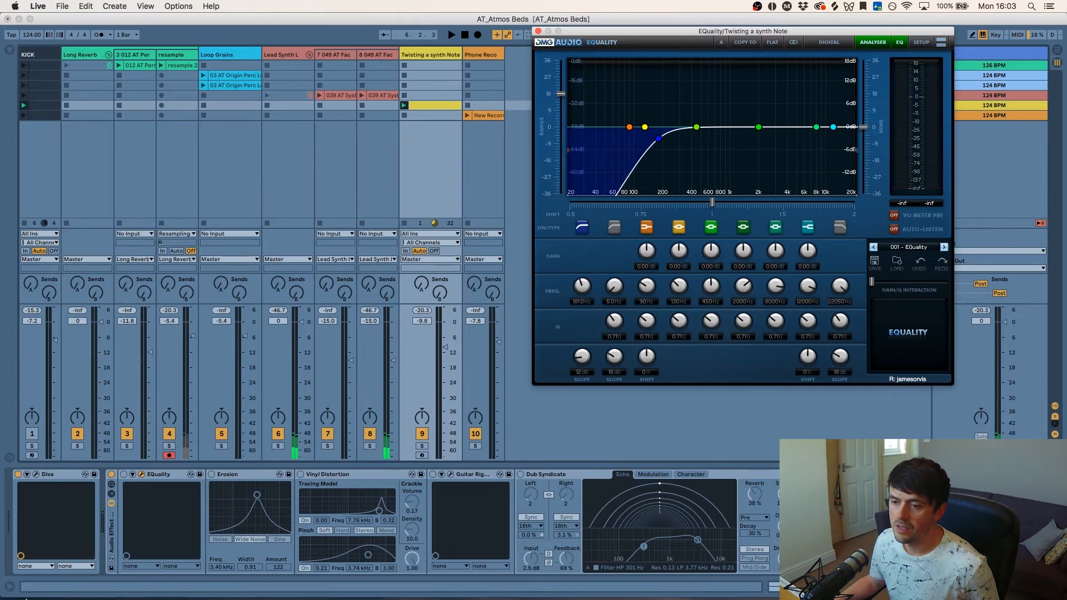
pyautogui.click(124, 475)
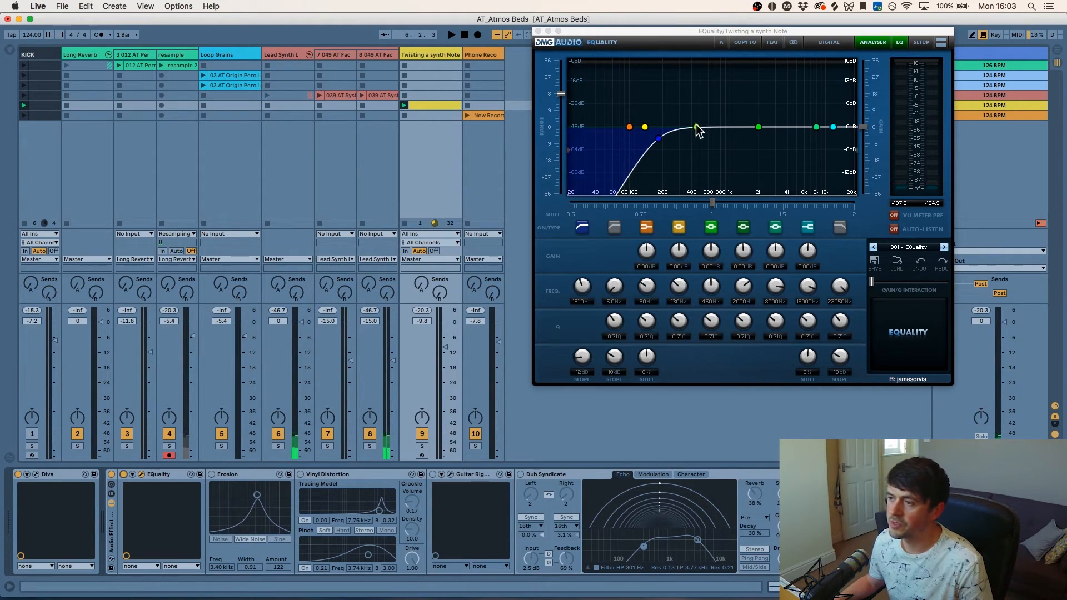
pyautogui.press('space')
pyautogui.click(583, 228)
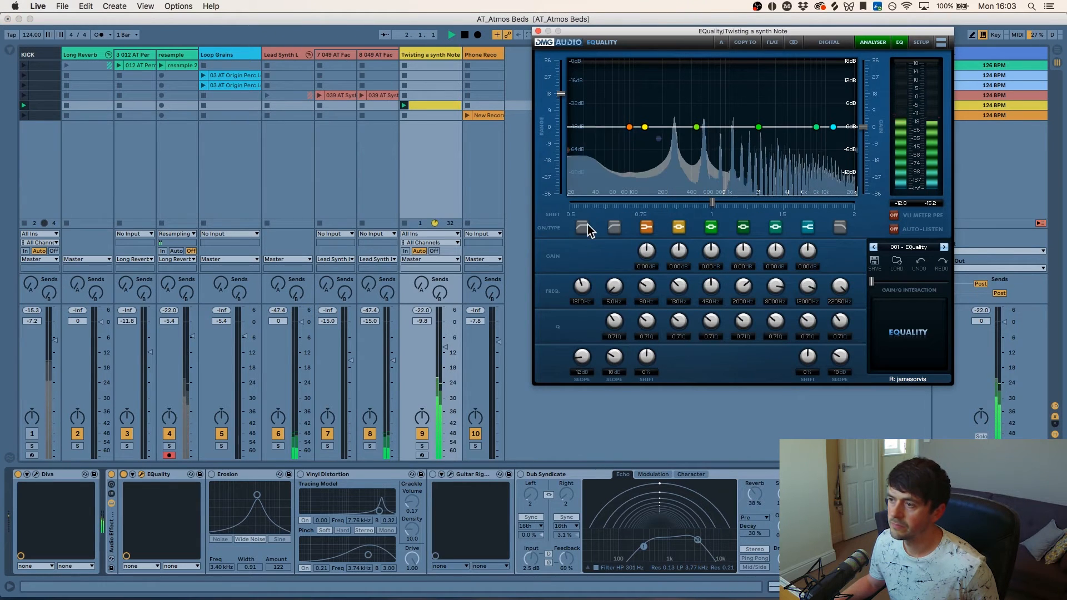
pyautogui.press('space')
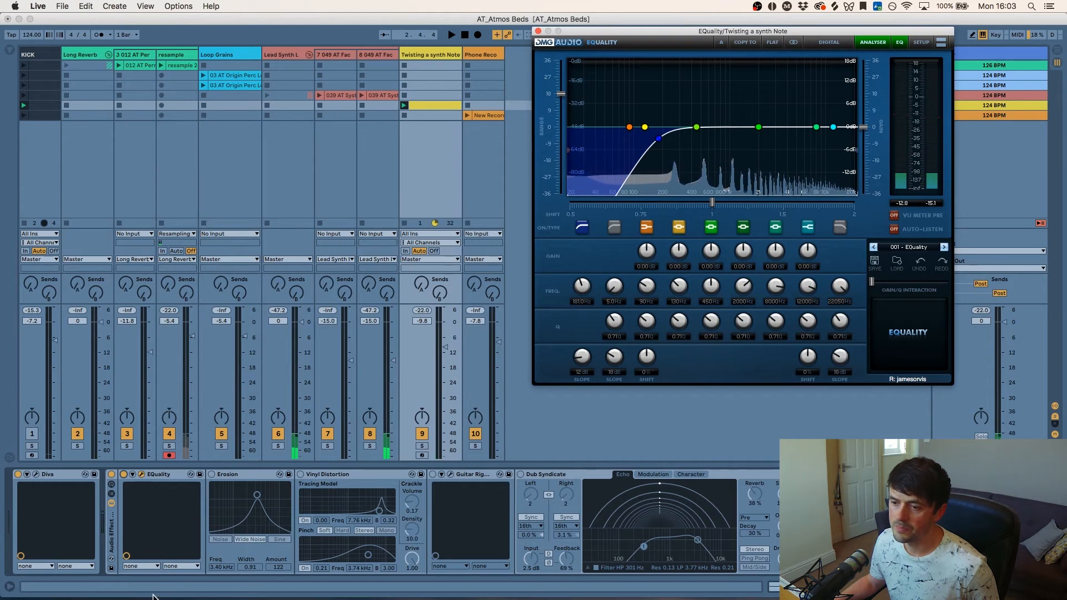
# Enable Erosion on track 9, play the synth note through it and close the EQuality window.
pyautogui.click(211, 474)
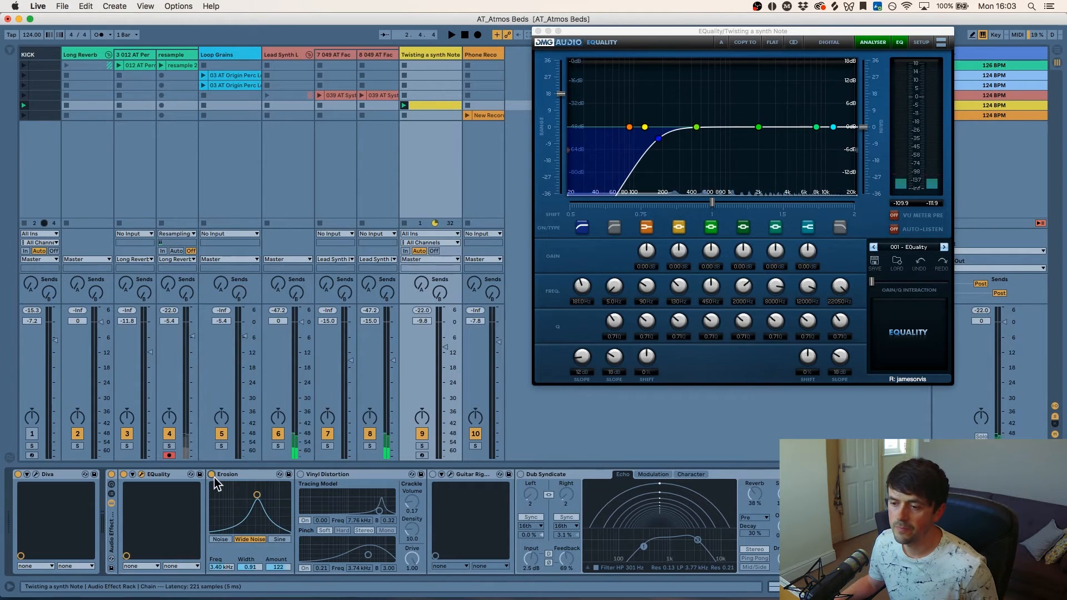
pyautogui.press('space')
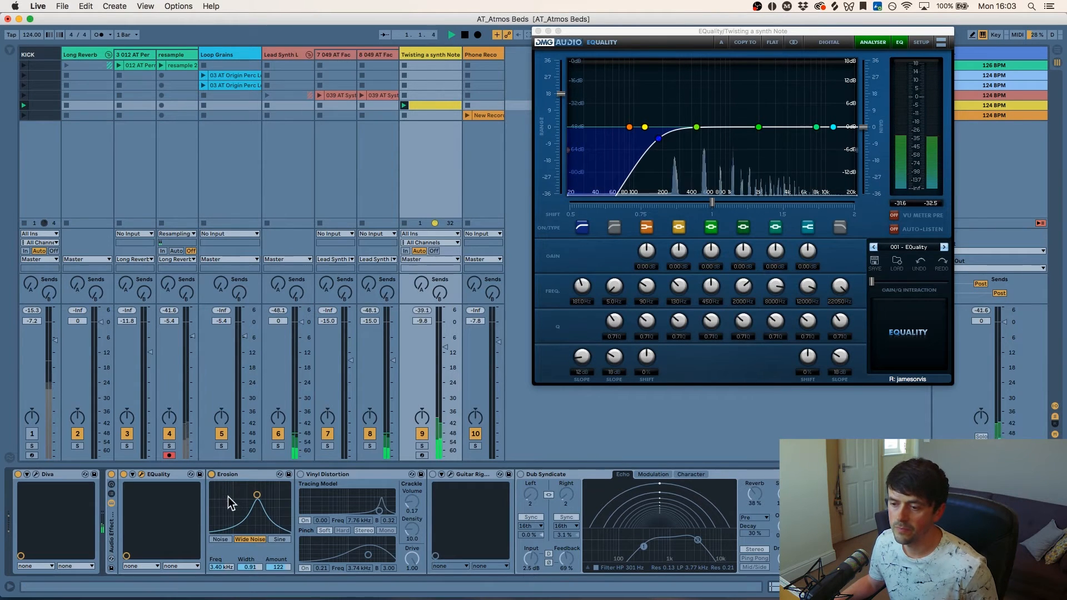
pyautogui.click(537, 30)
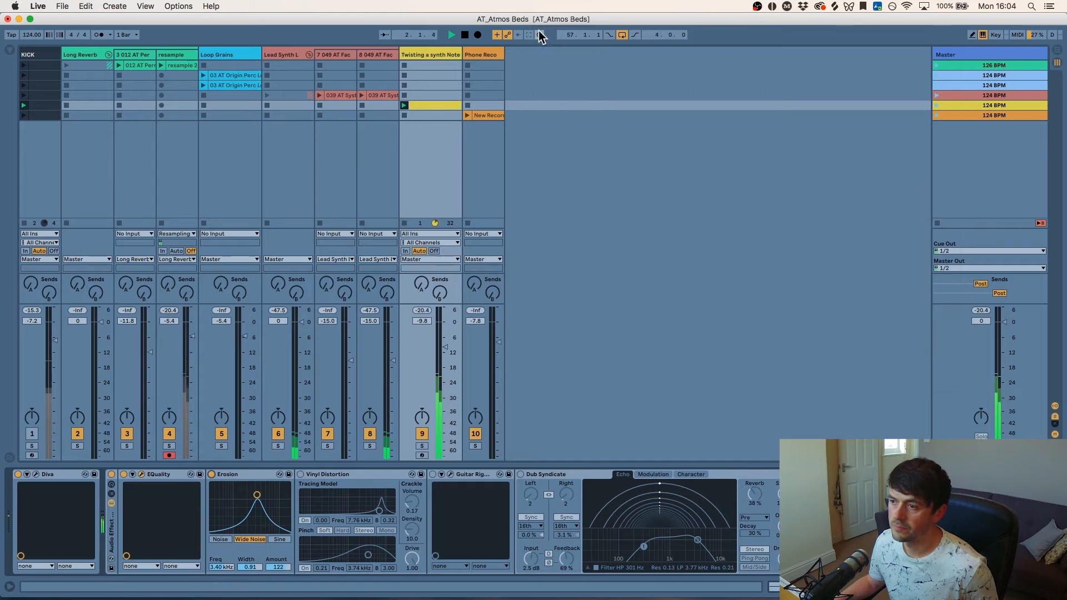
# Enable Vinyl Distortion on track 9, audition its effect on the synth note and stop playback.
pyautogui.click(310, 474)
pyautogui.press('space')
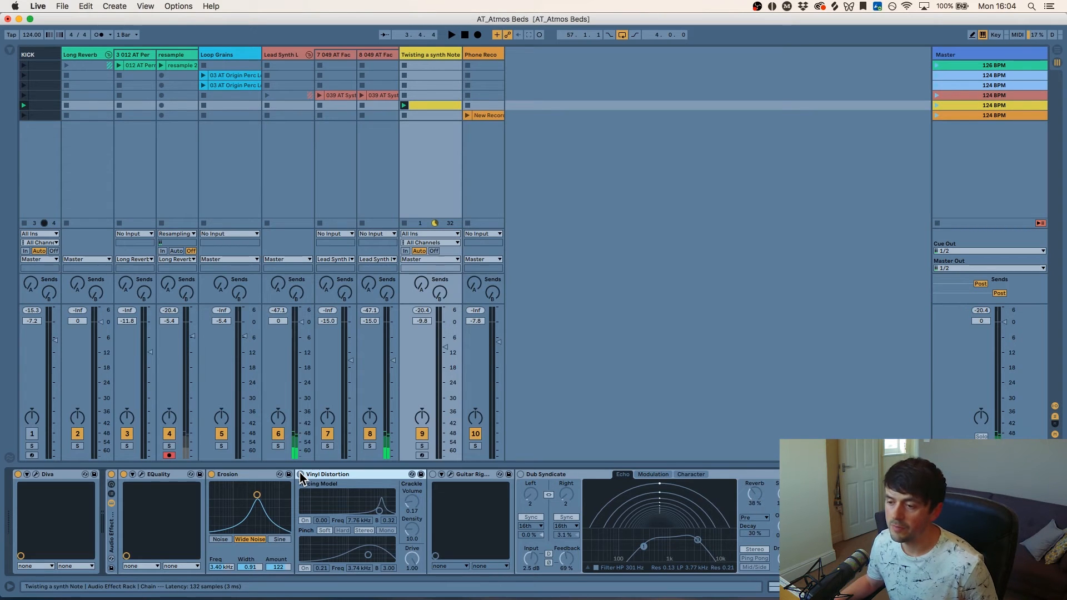
pyautogui.click(301, 474)
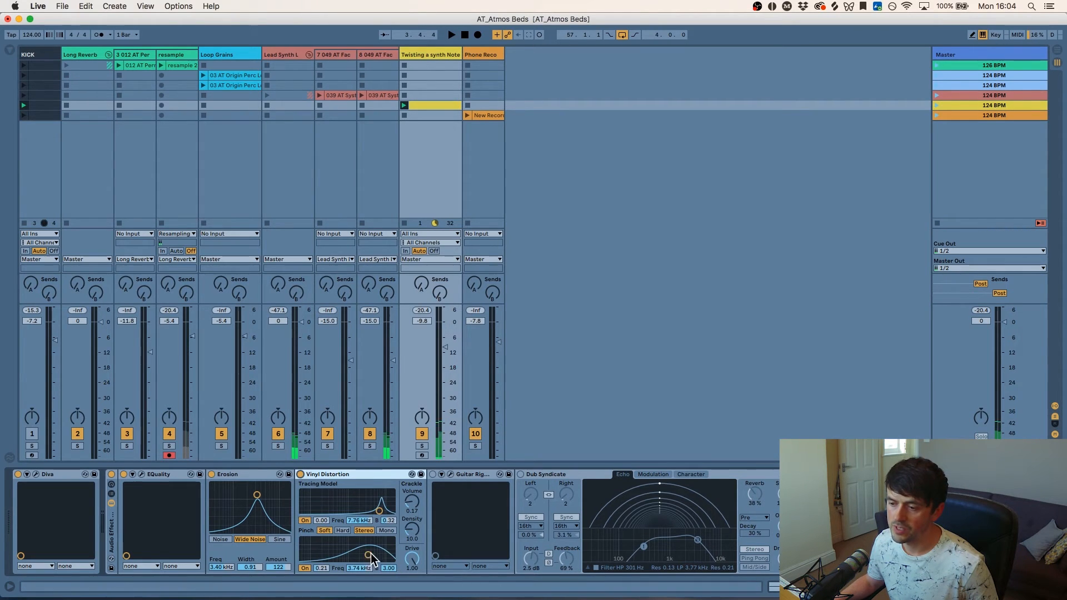
pyautogui.press('space')
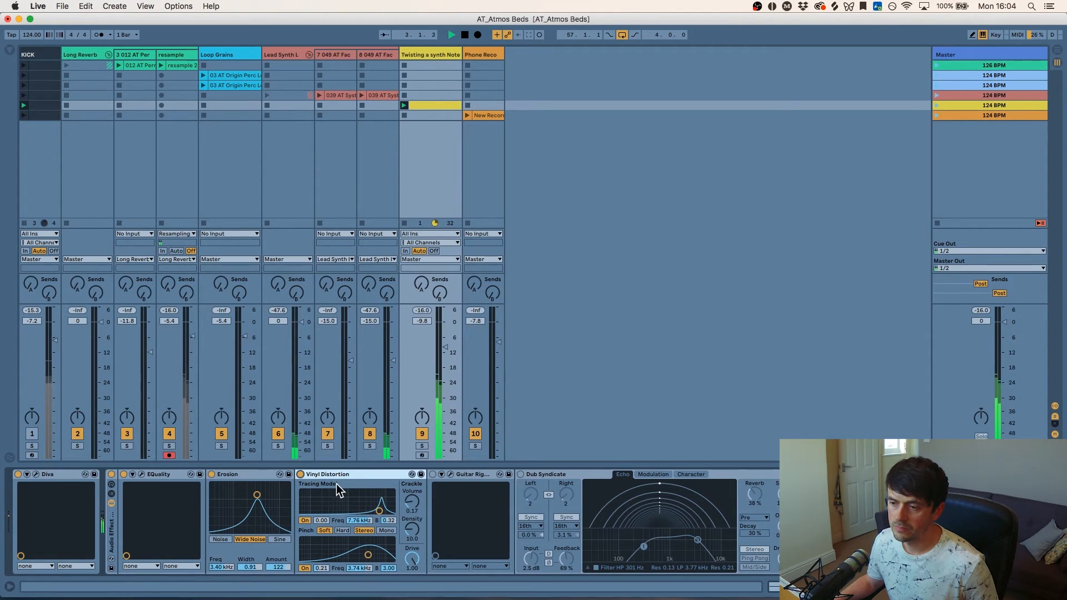
pyautogui.press('space')
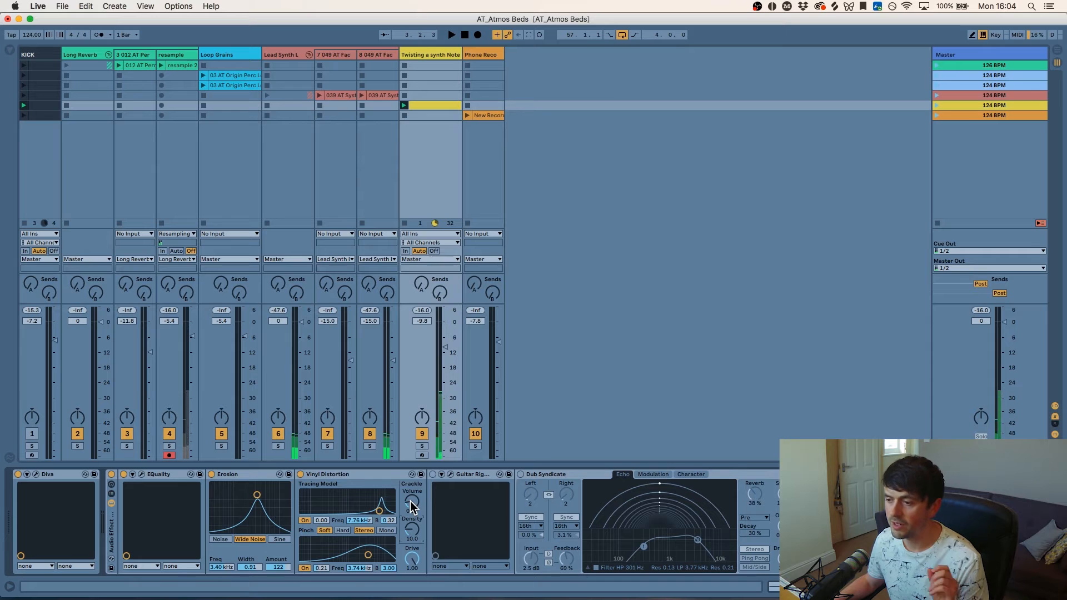
# Open and enable Guitar Rig on track 9 and view its Shimmer Delay chain down to the Split Mix module.
pyautogui.click(451, 475)
pyautogui.moveTo(535, 19); pyautogui.dragTo(214, 19)
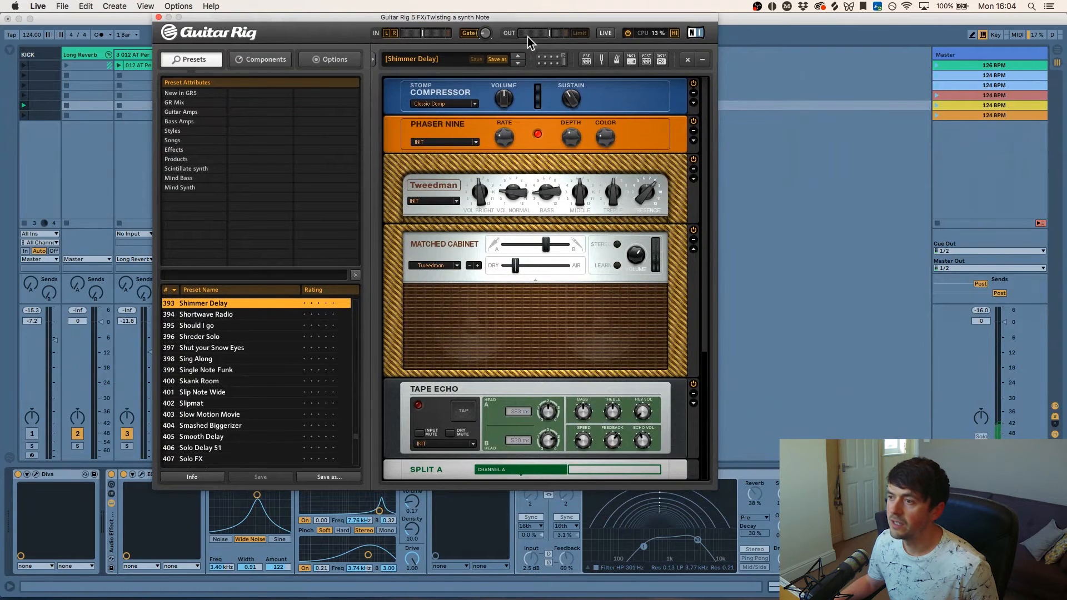
pyautogui.scroll(-5, 703, 118)
pyautogui.scroll(5, 699, 108)
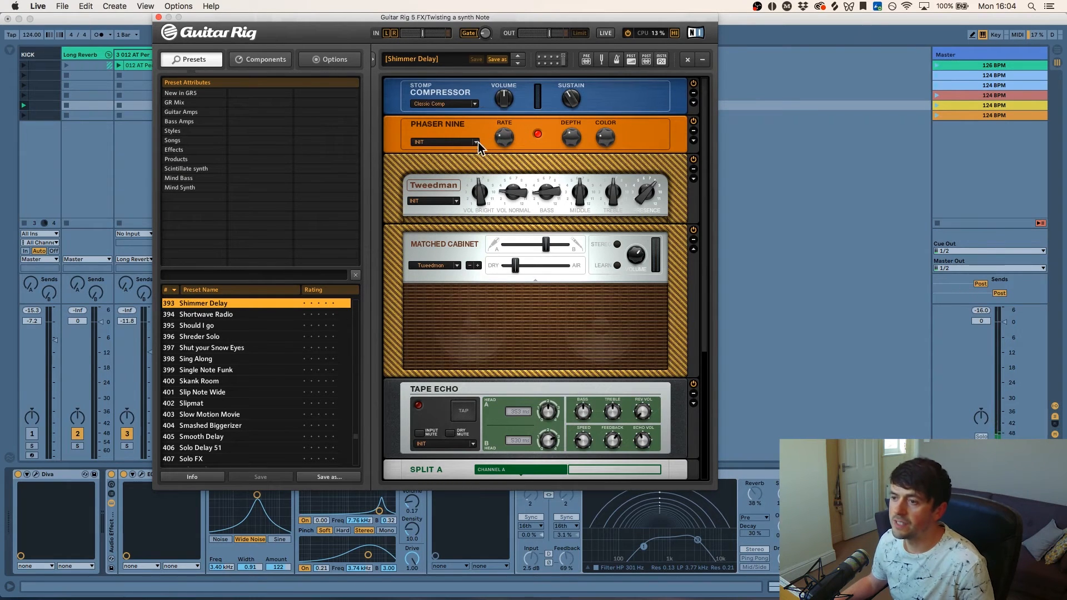
pyautogui.moveTo(702, 95); pyautogui.dragTo(695, 280)
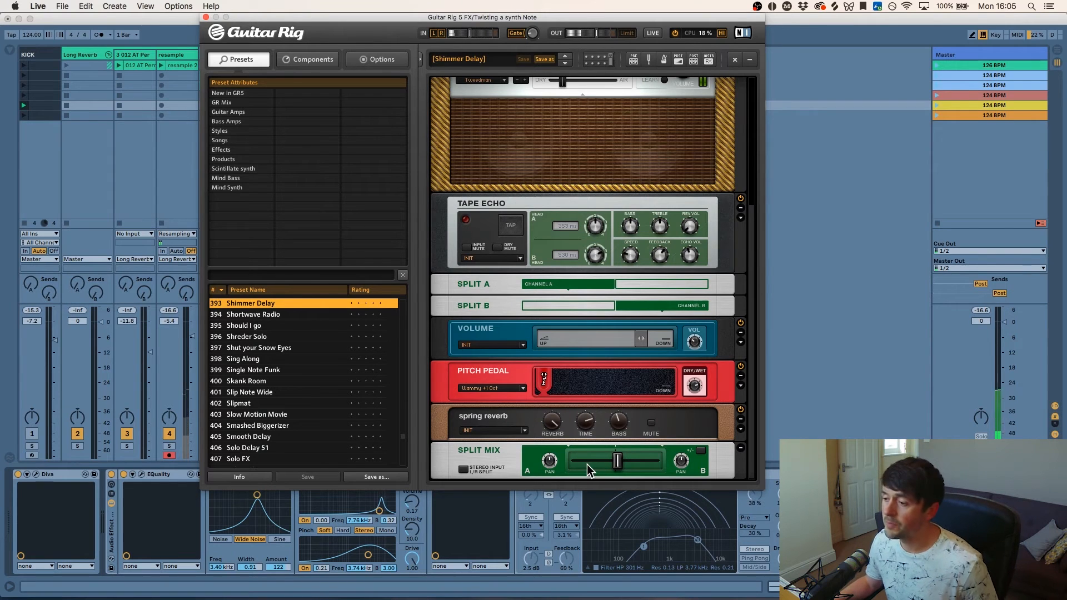
# Audition the Split Mix crossfade at 95:5 toward channel A, shift it well toward channel B, and close Guitar Rig.
pyautogui.moveTo(616, 465); pyautogui.dragTo(566, 460)
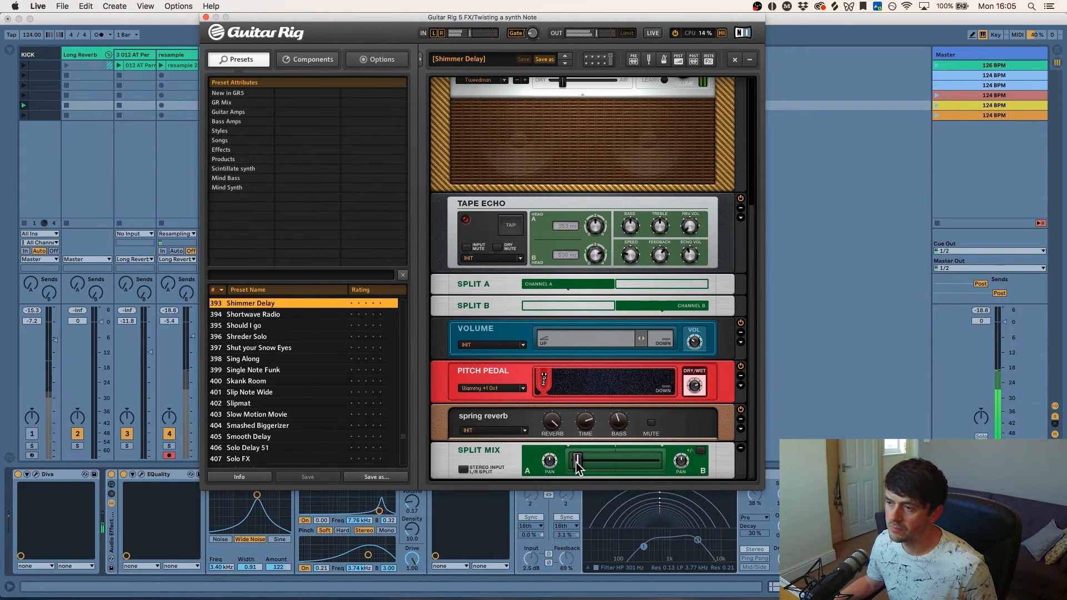
pyautogui.moveTo(575, 462)
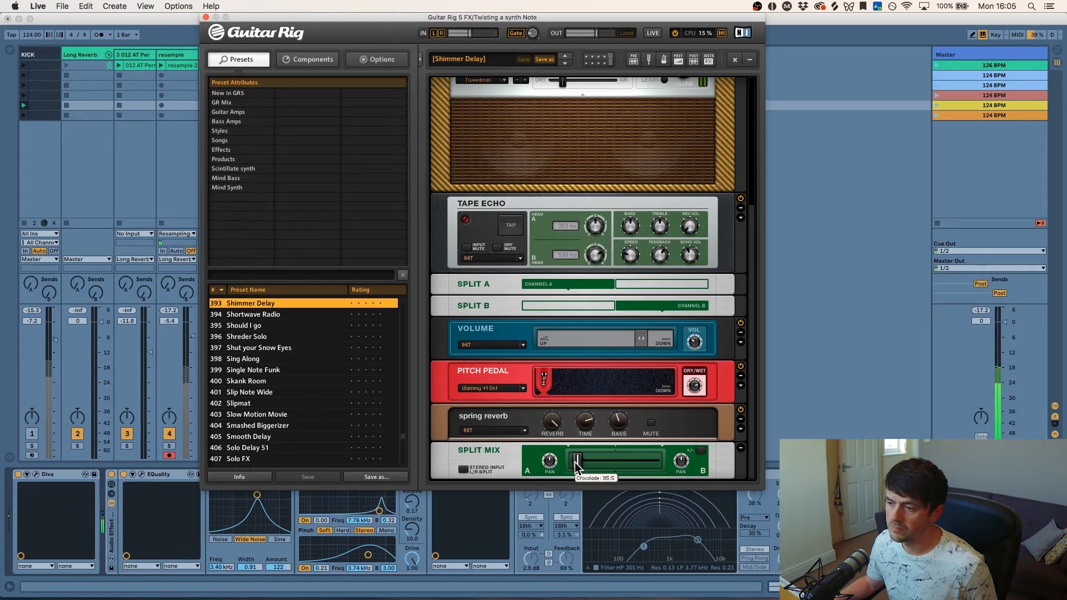
pyautogui.moveTo(575, 462); pyautogui.dragTo(658, 466)
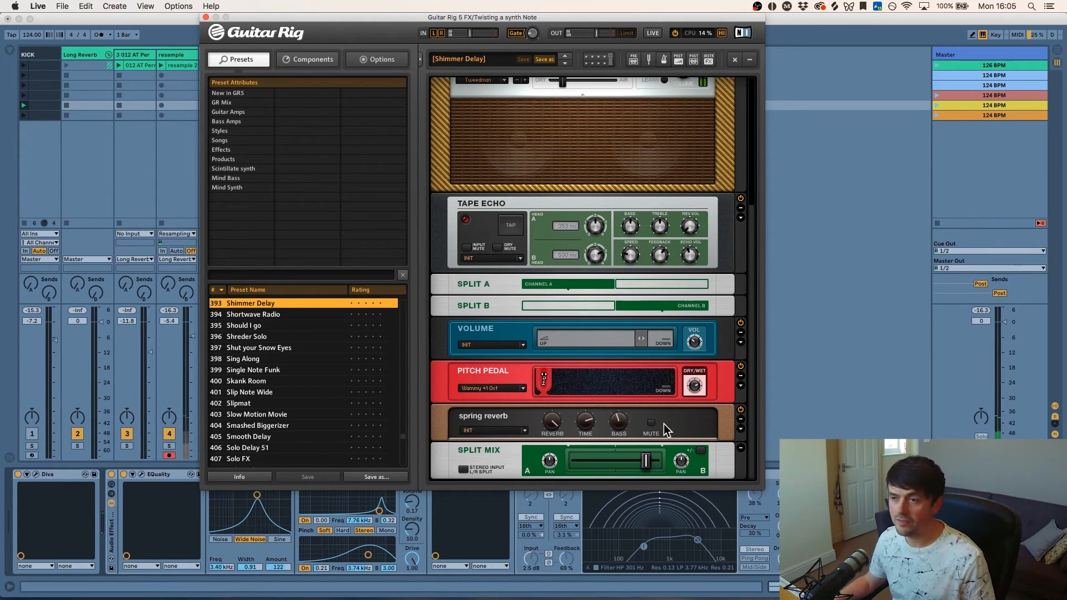
pyautogui.click(206, 17)
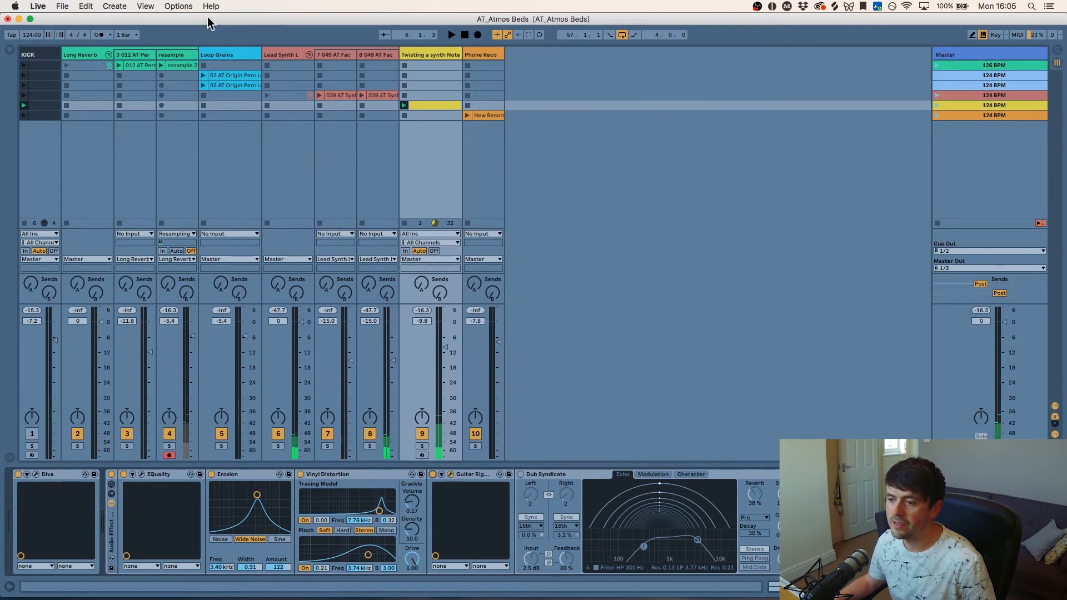
# Enable the Dub Syndicate echo on track 9, play the synth note through it and stop playback.
pyautogui.click(579, 476)
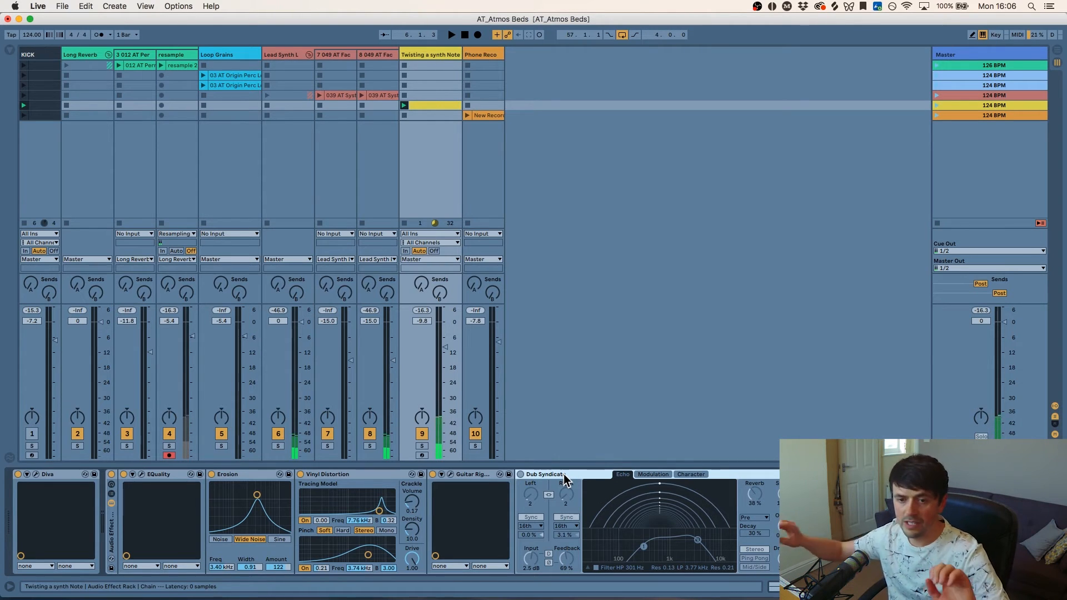
pyautogui.click(521, 474)
pyautogui.press('space')
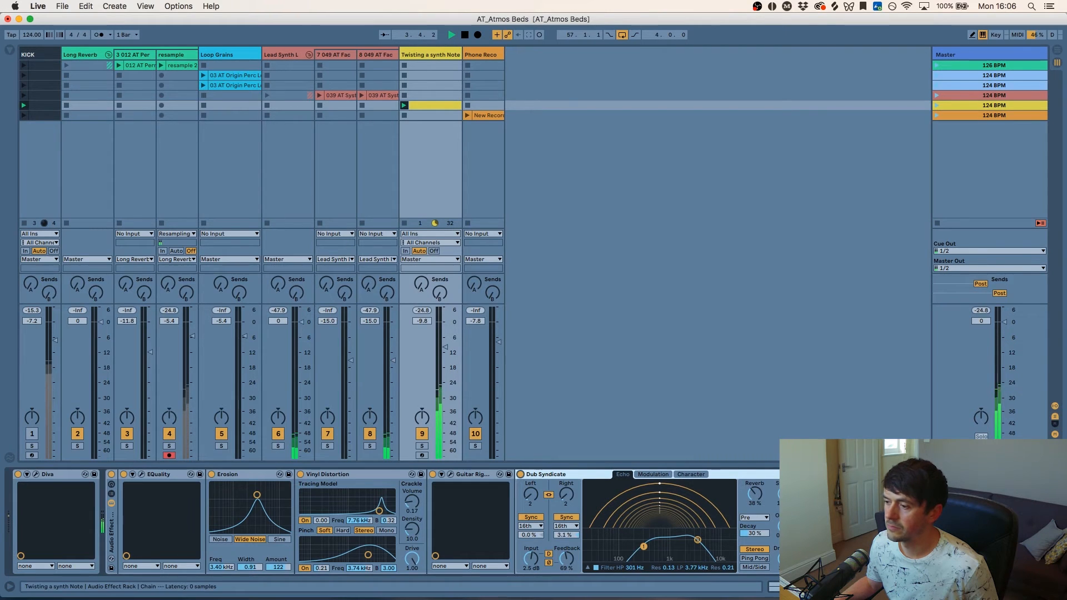
pyautogui.press('space')
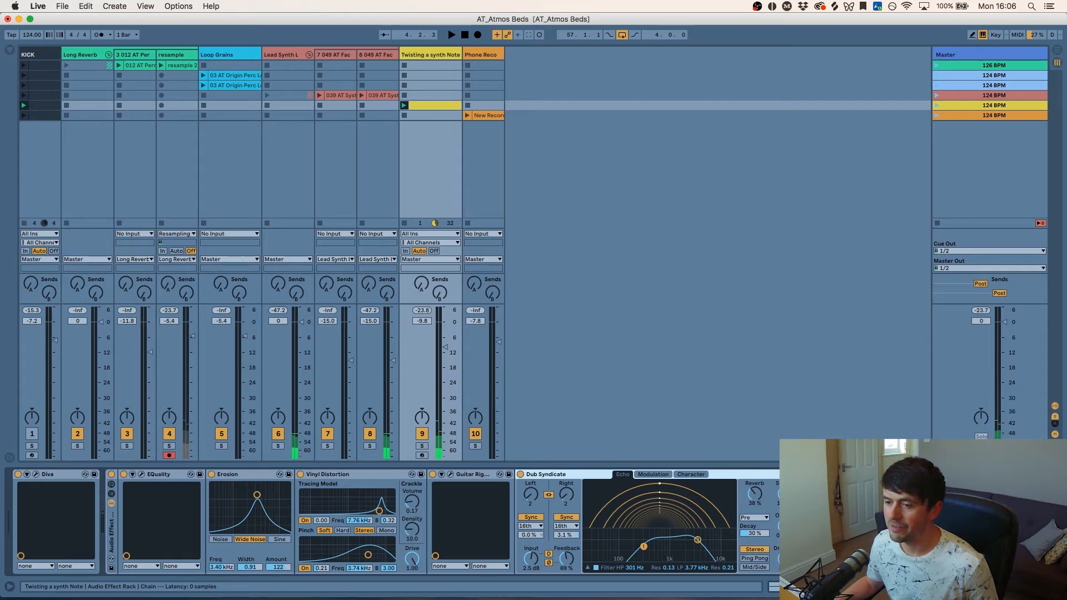
# Open an EQuality window on track 9, activate the kick track to hear it with the processed synth, and close the window.
pyautogui.click(141, 474)
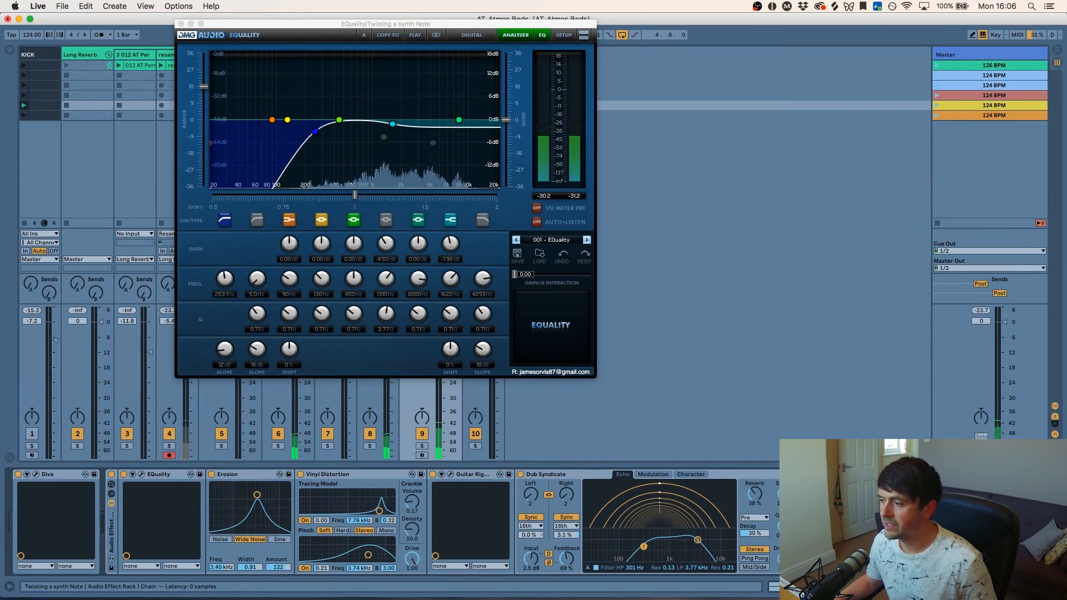
pyautogui.hscroll(3, 393, 523)
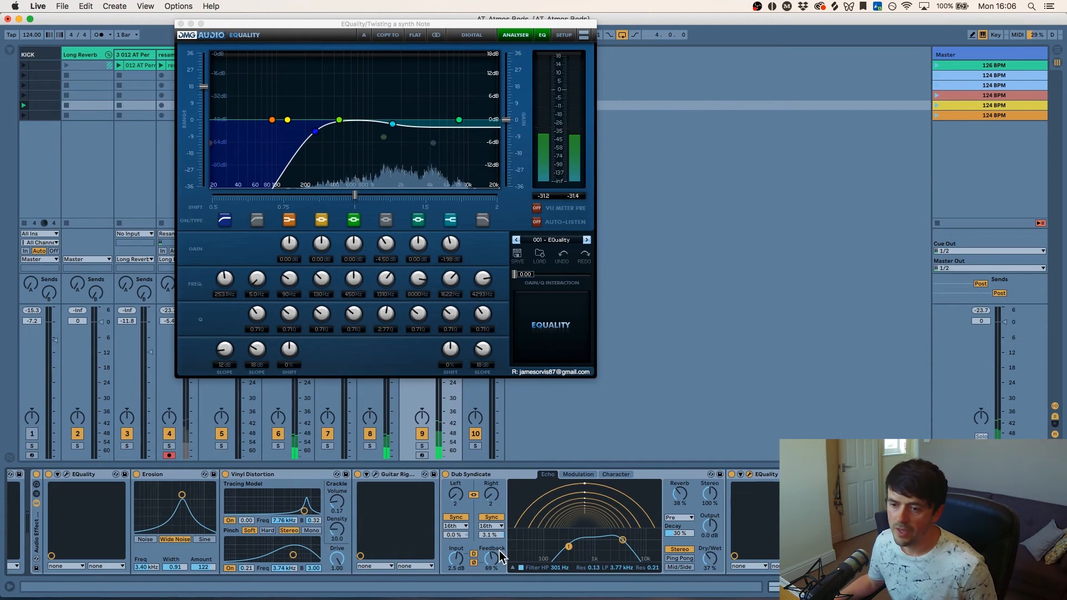
pyautogui.click(31, 434)
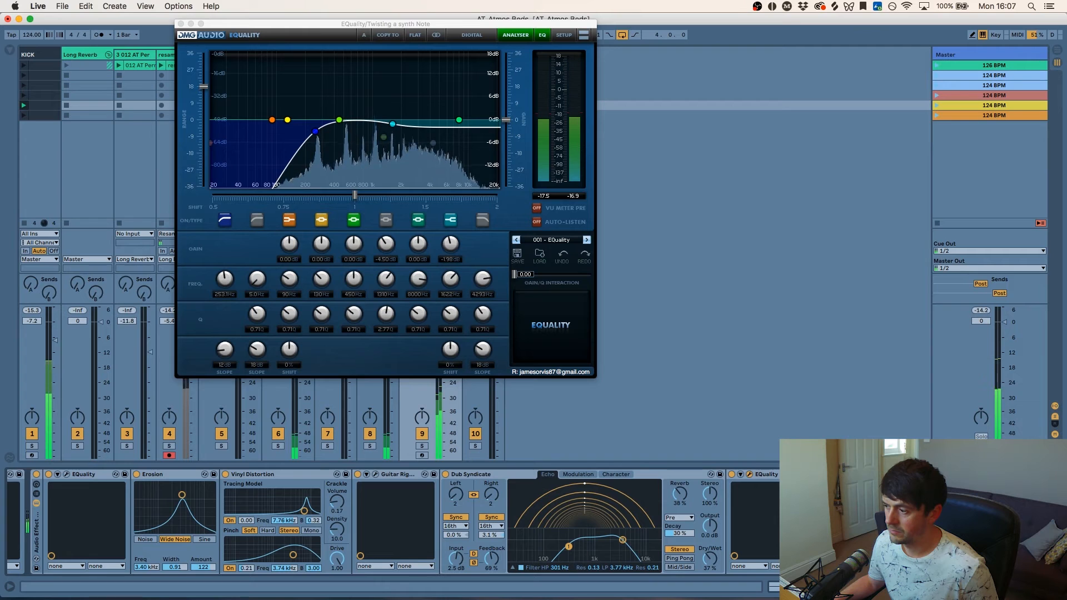
pyautogui.click(180, 24)
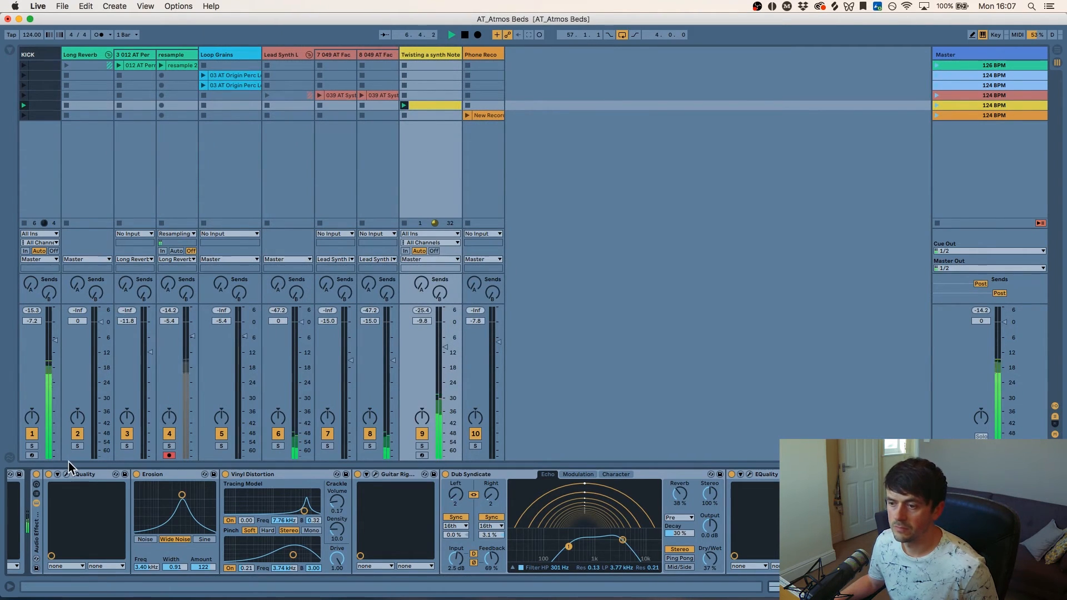
# Compare the synth note on track 9 with its Audio Effect Rack bypassed and active during playback, leaving the rack bypassed.
pyautogui.press('space')
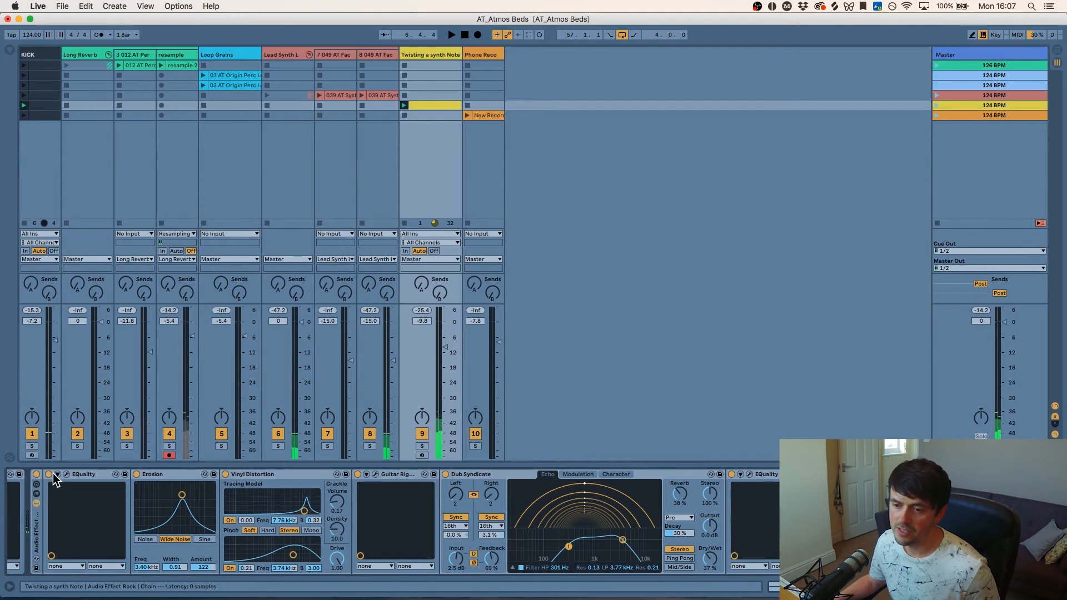
pyautogui.click(37, 474)
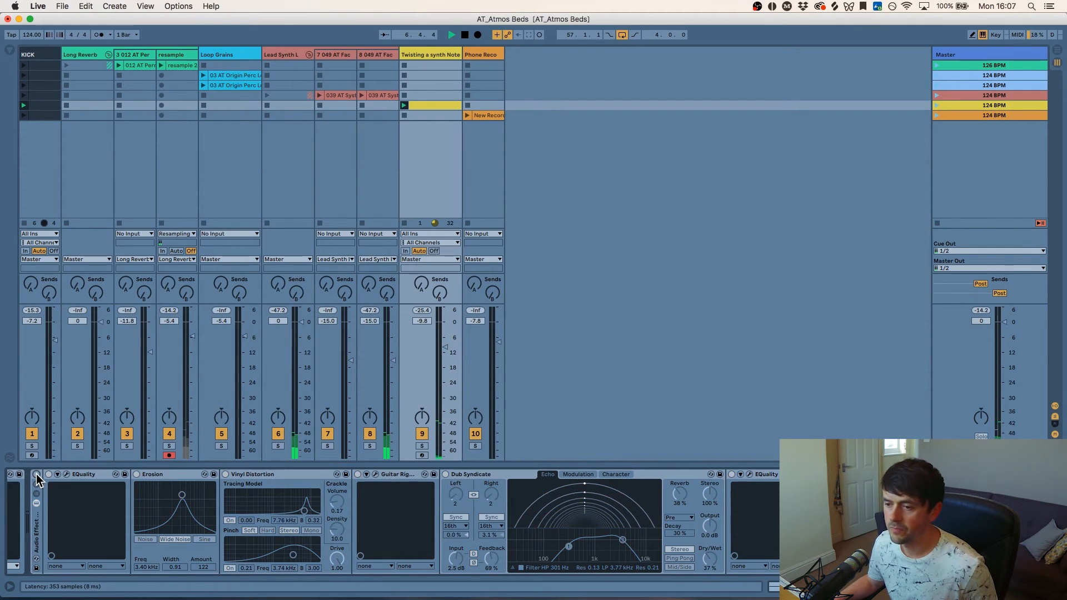
pyautogui.press('space')
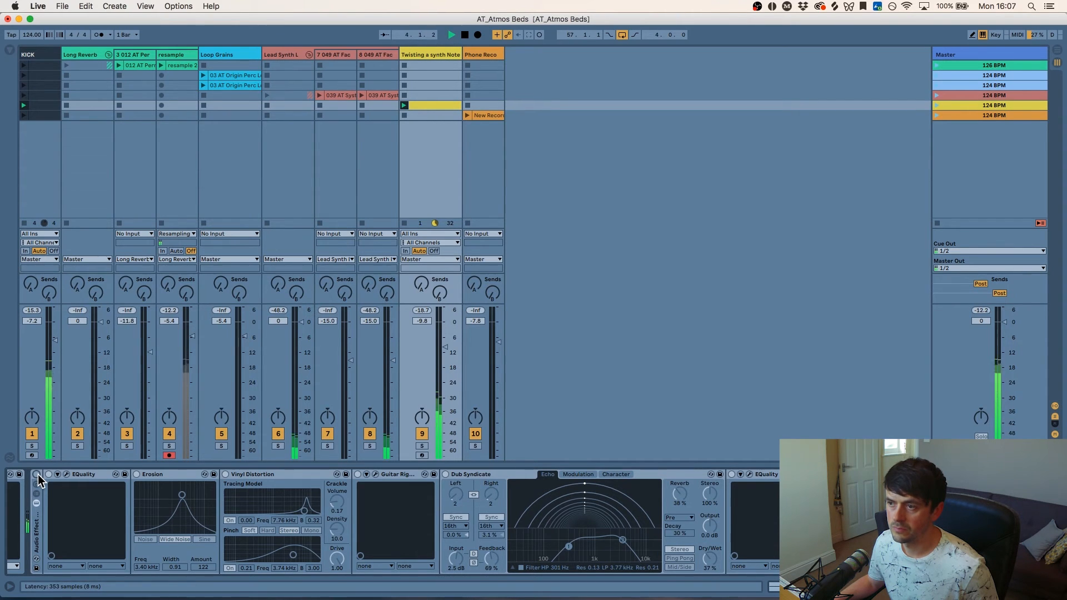
pyautogui.click(37, 475)
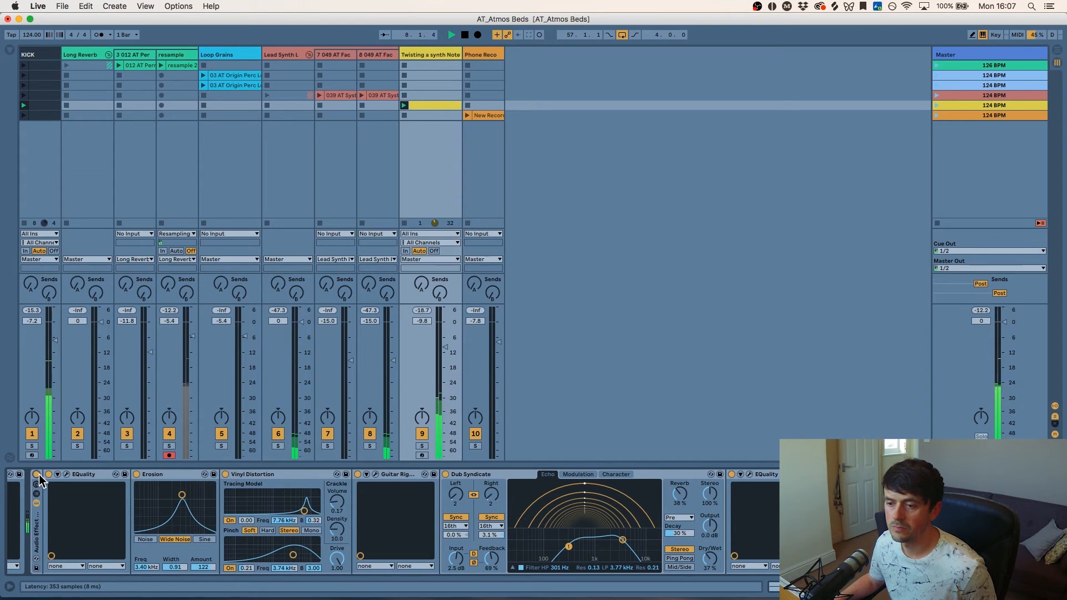
pyautogui.press('space')
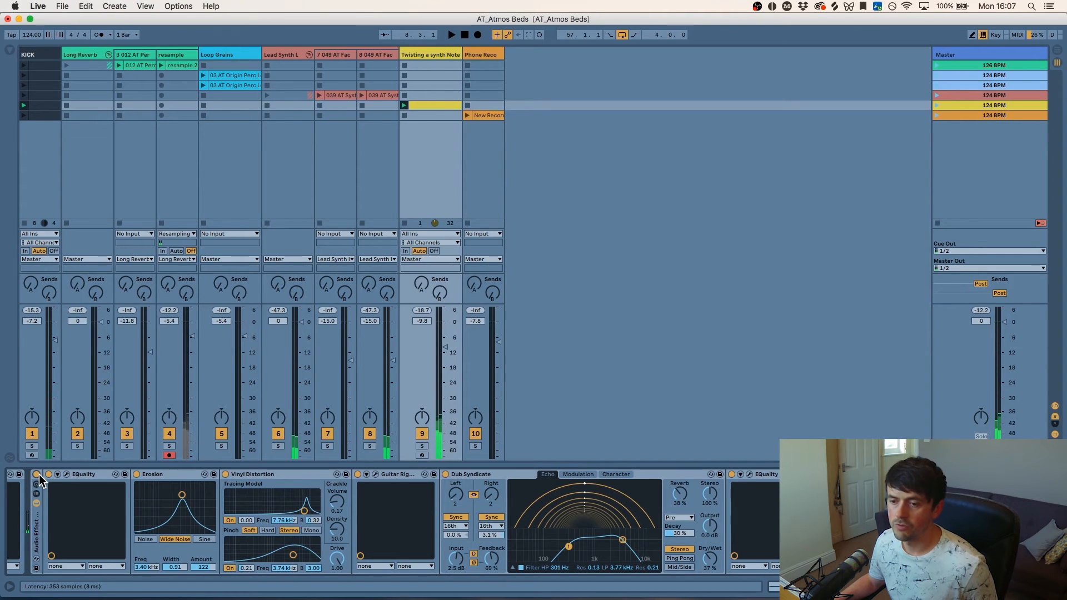
pyautogui.click(37, 475)
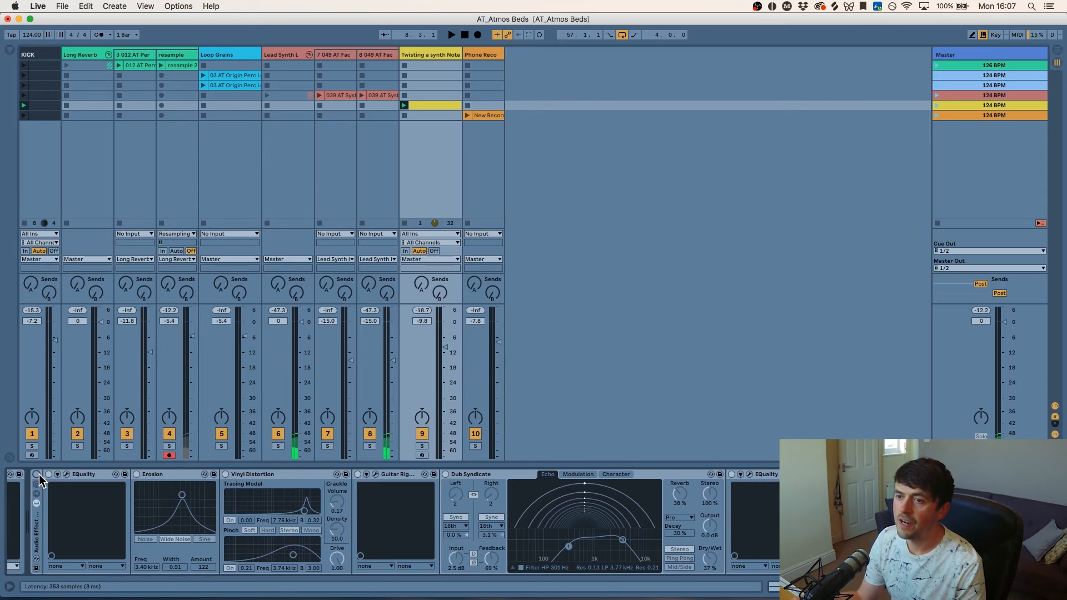
# Select the Phone Recording track, open its recording clip to view the waveform, and return to the track's effect chain.
pyautogui.click(497, 54)
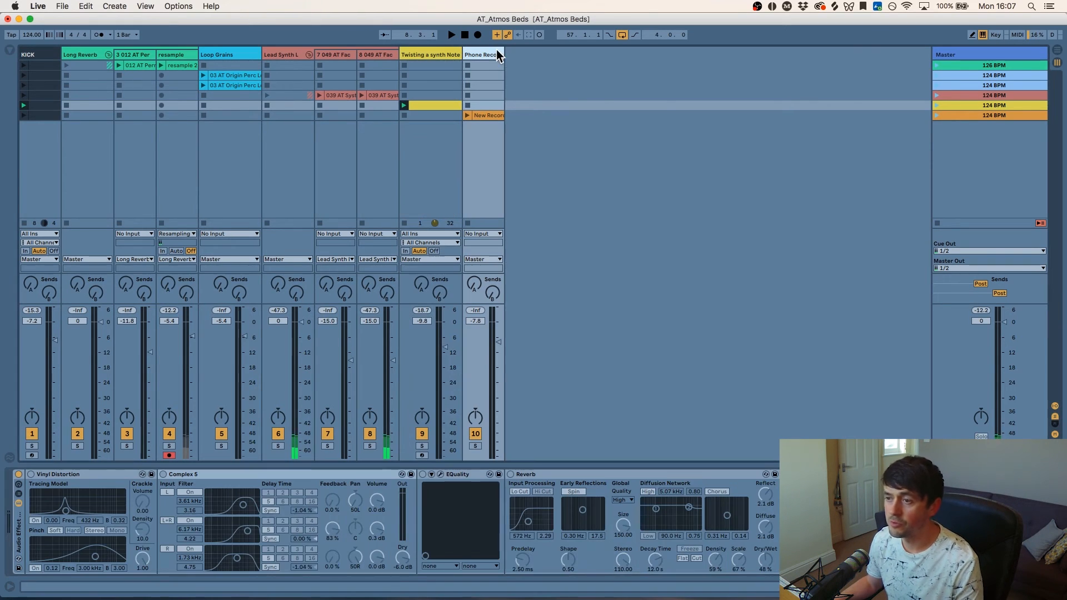
pyautogui.click(482, 115)
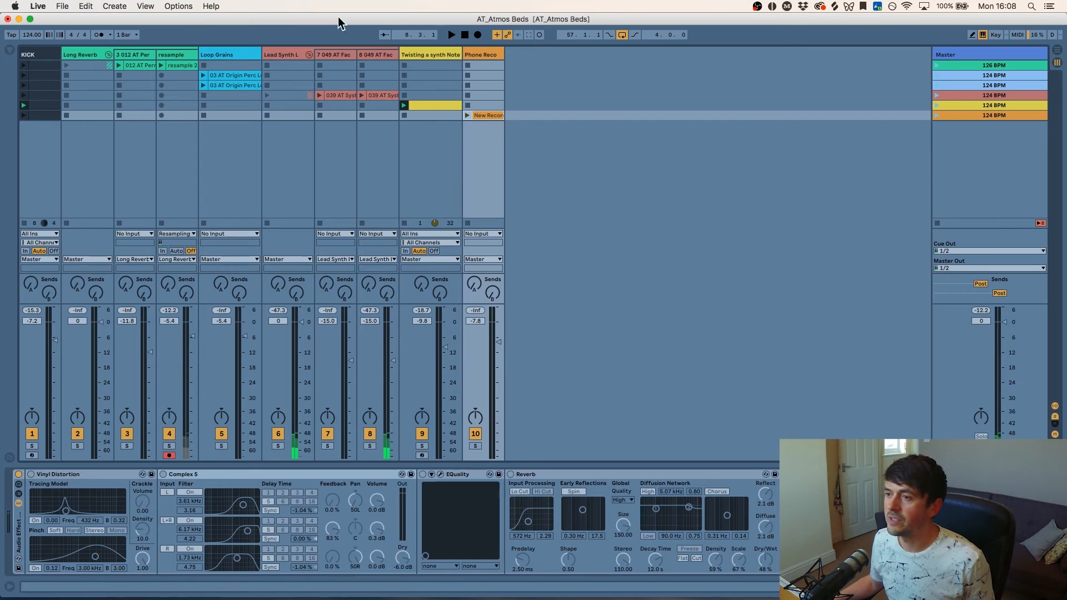
pyautogui.doubleClick(490, 116)
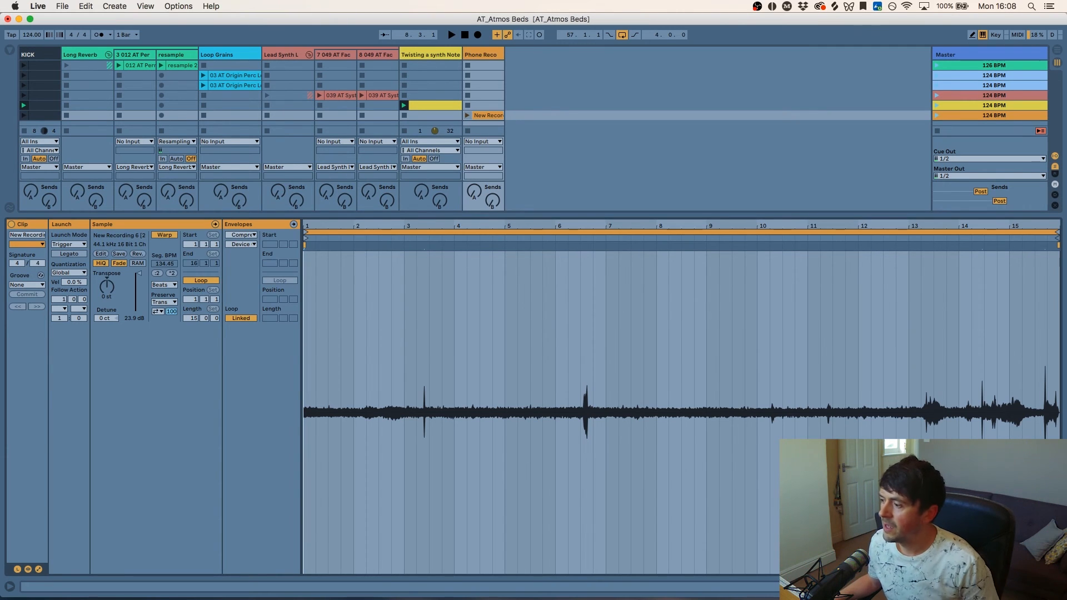
pyautogui.hotkey('shift', 'Tab')
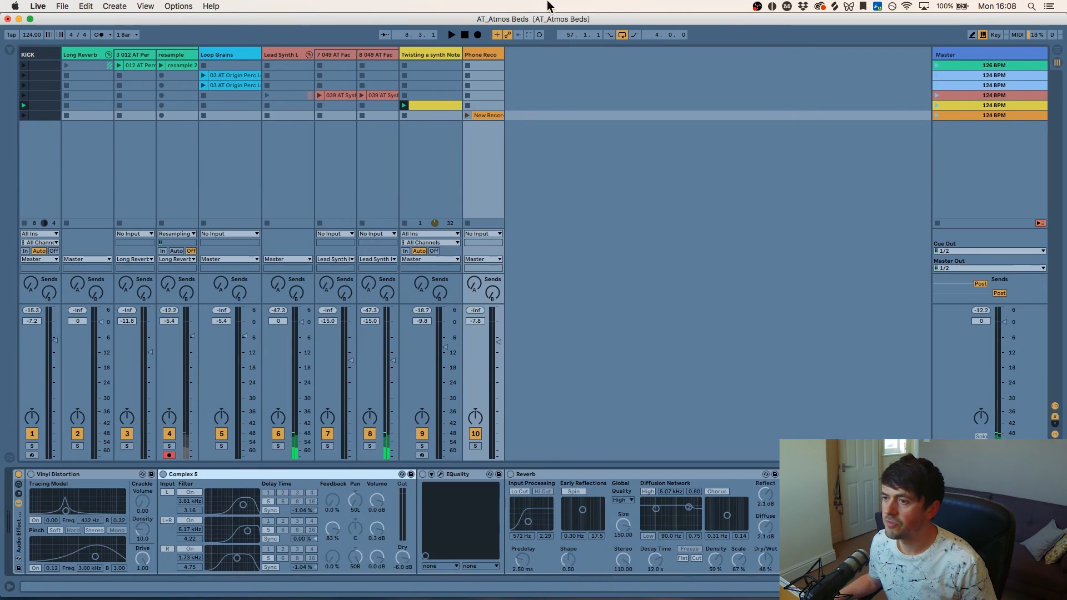
# Play the raw phone recording clip with the track 9 synth clip stopped, view its waveform during playback, and stop.
pyautogui.click(487, 115)
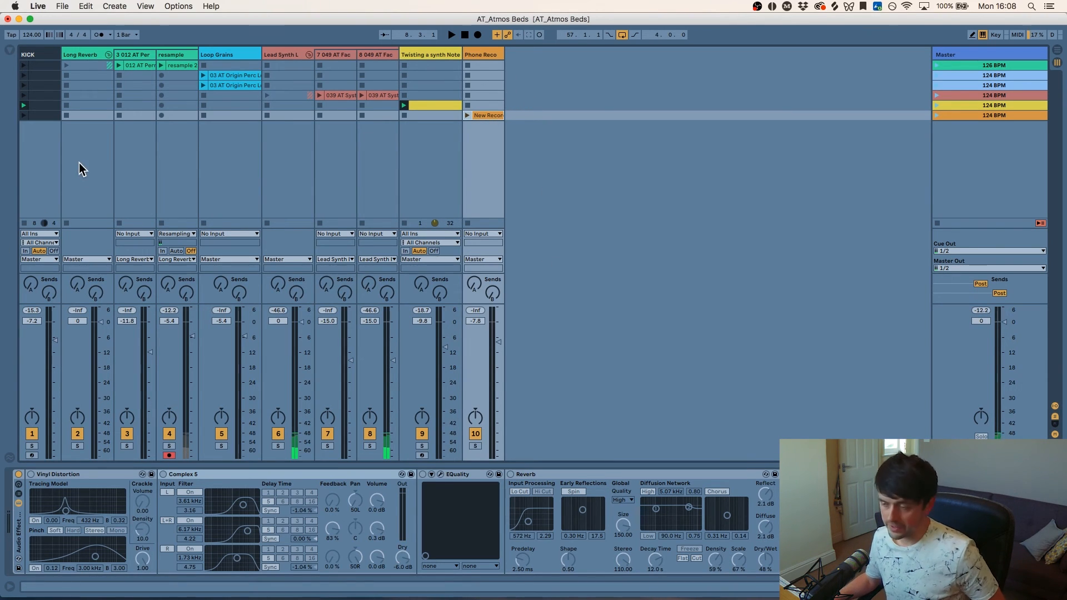
pyautogui.click(467, 114)
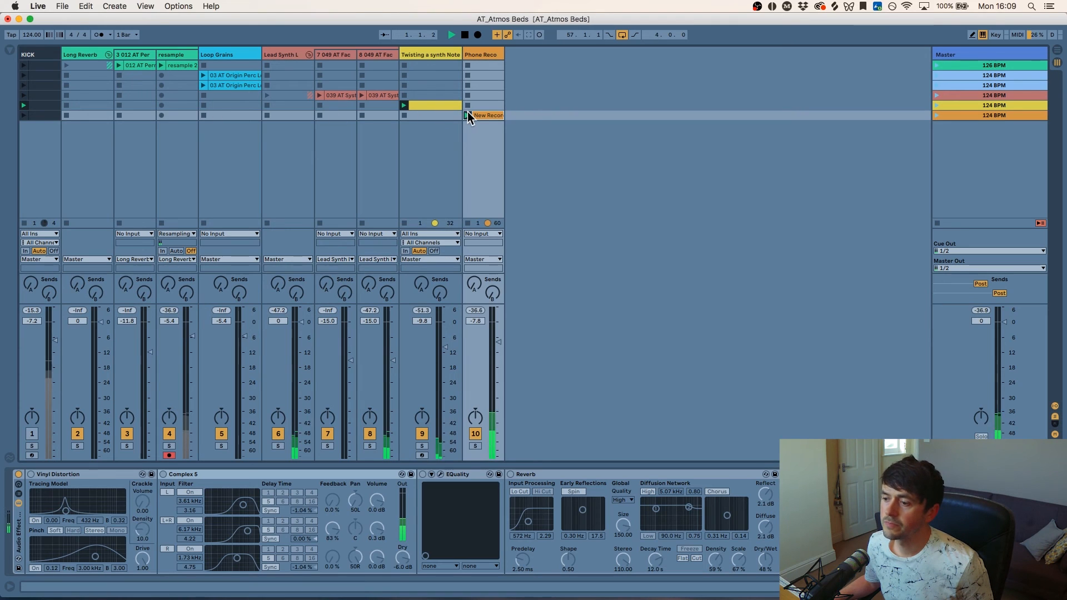
pyautogui.click(404, 115)
pyautogui.click(469, 116)
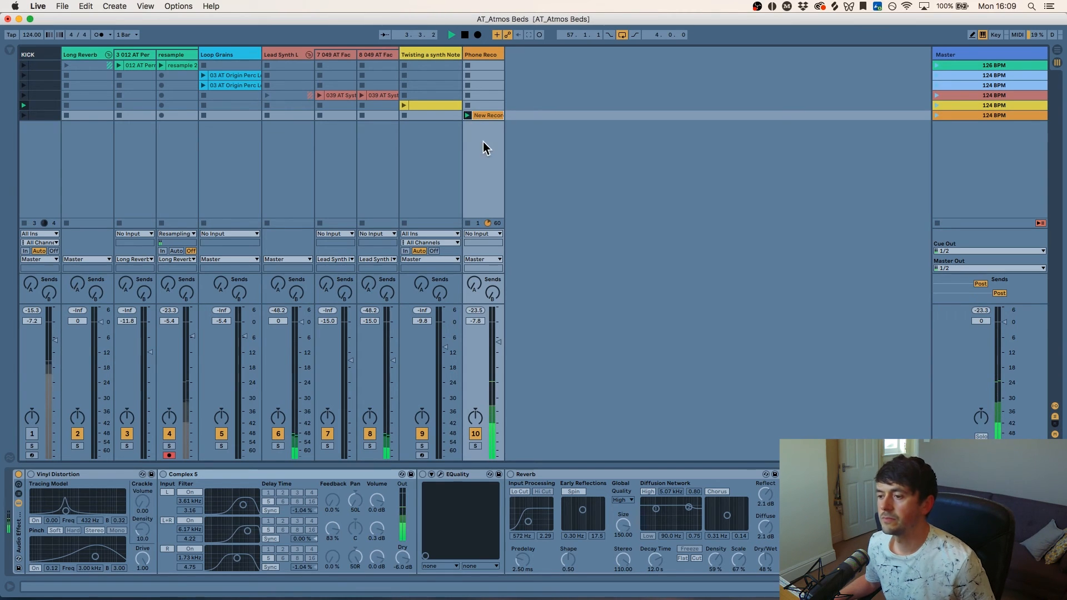
pyautogui.click(489, 117)
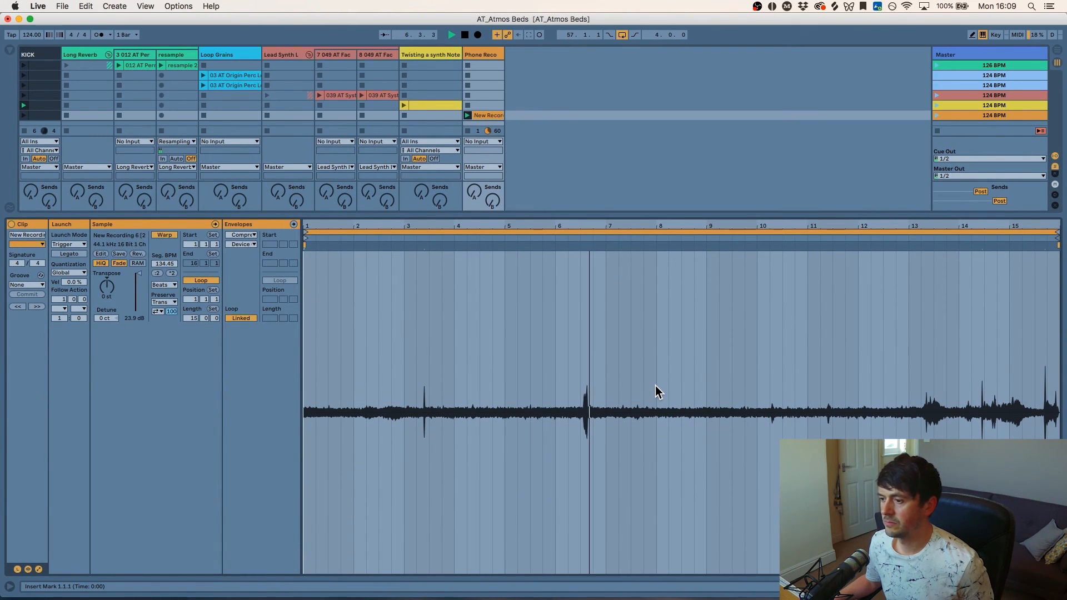
pyautogui.press('space')
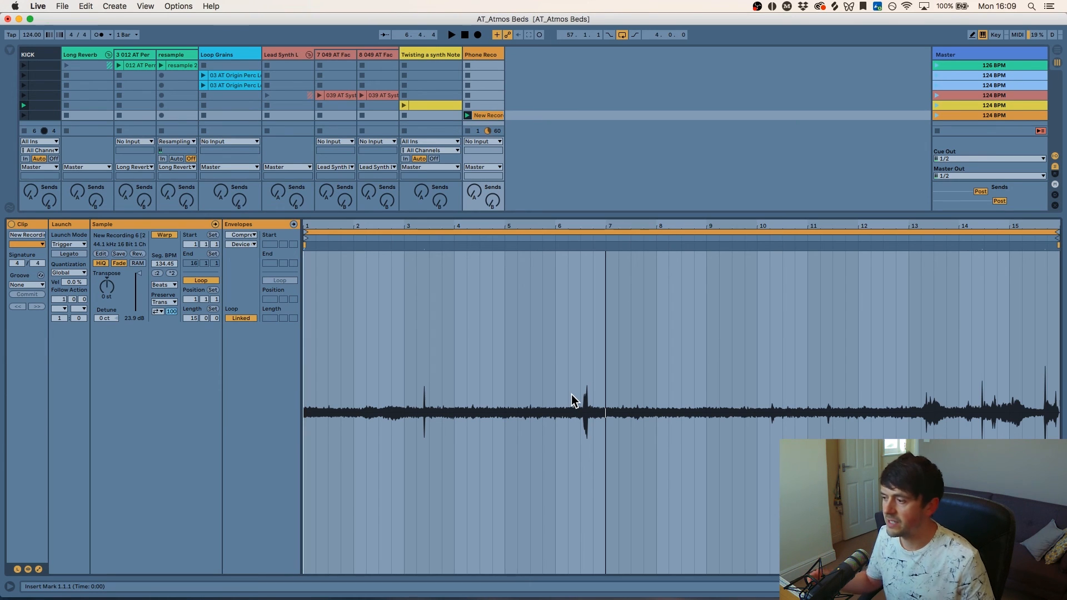
pyautogui.hotkey('shift', 'Tab')
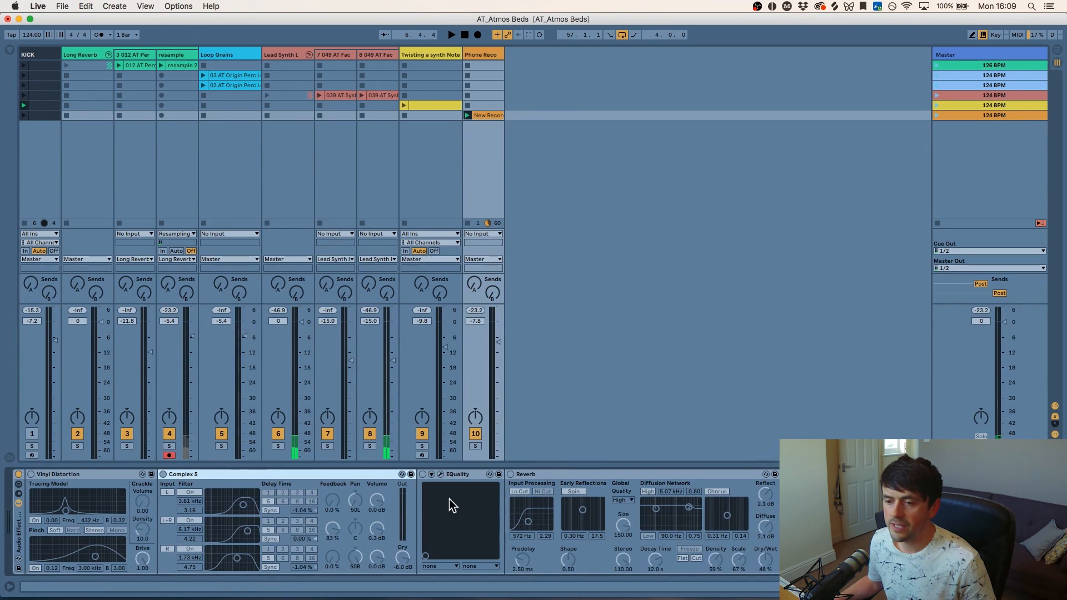
# Enable the Vinyl Distortion and the Complex 5 delay on the Phone Recording track.
pyautogui.click(41, 475)
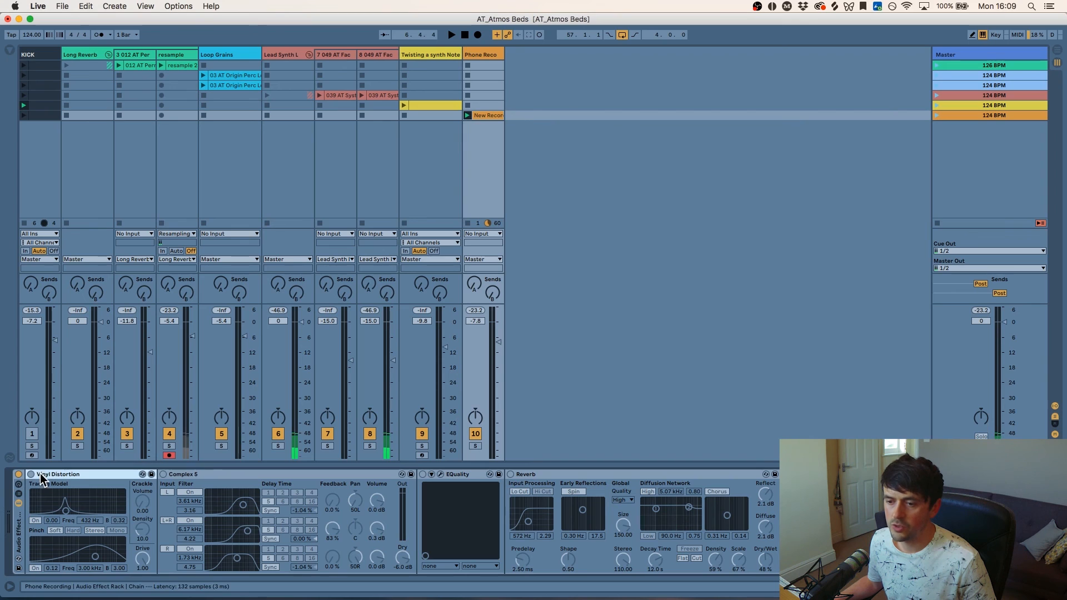
pyautogui.click(31, 474)
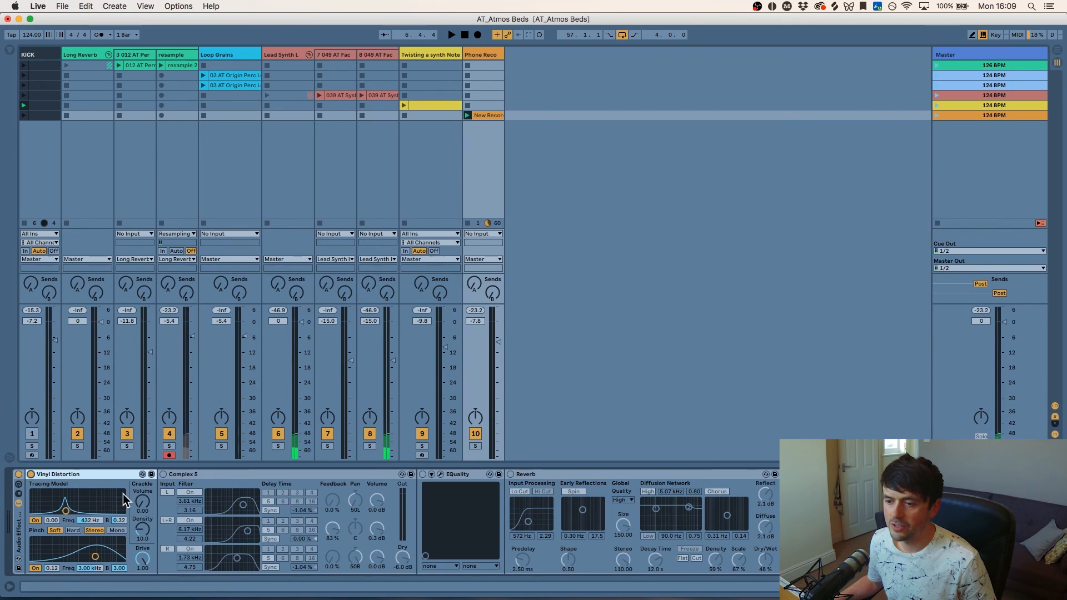
pyautogui.click(162, 475)
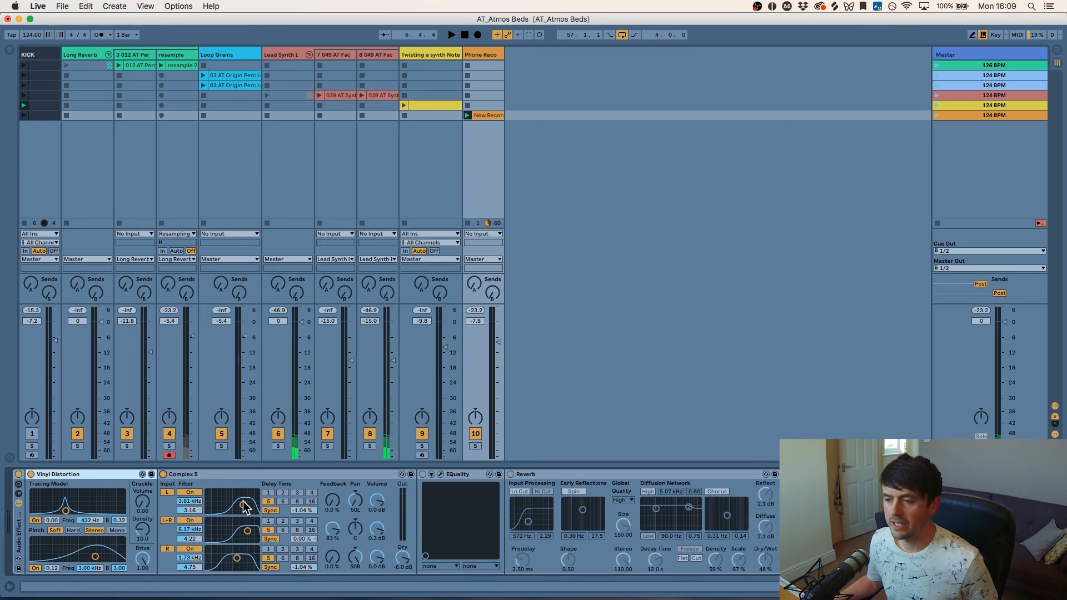
pyautogui.click(249, 475)
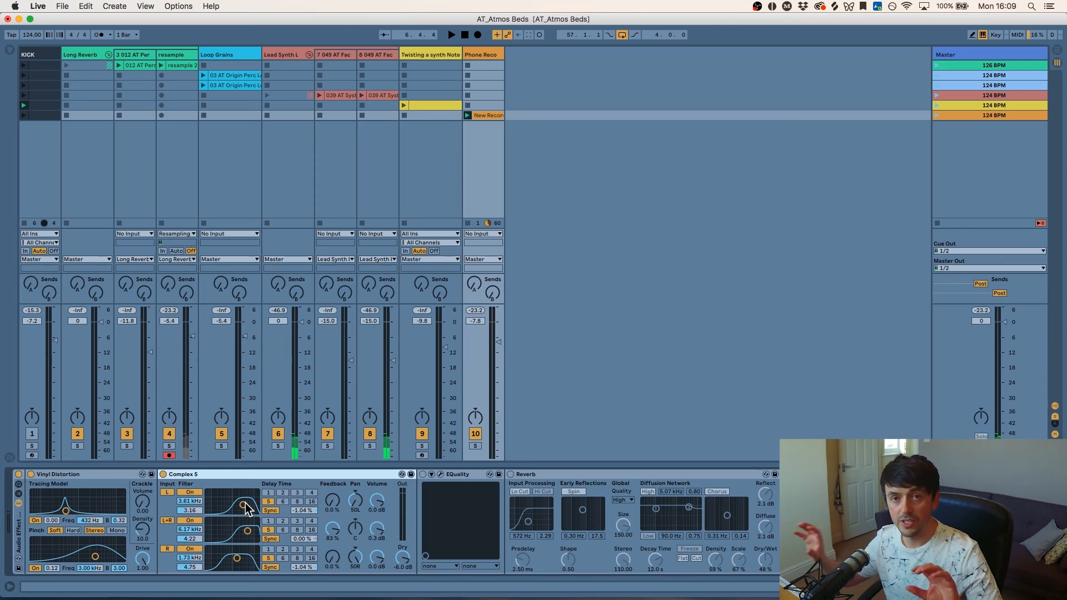
# Open the Phone Recording track's EQuality window, play the recording with the EQ bypassed, and switch the EQ on during playback.
pyautogui.click(423, 474)
pyautogui.click(441, 475)
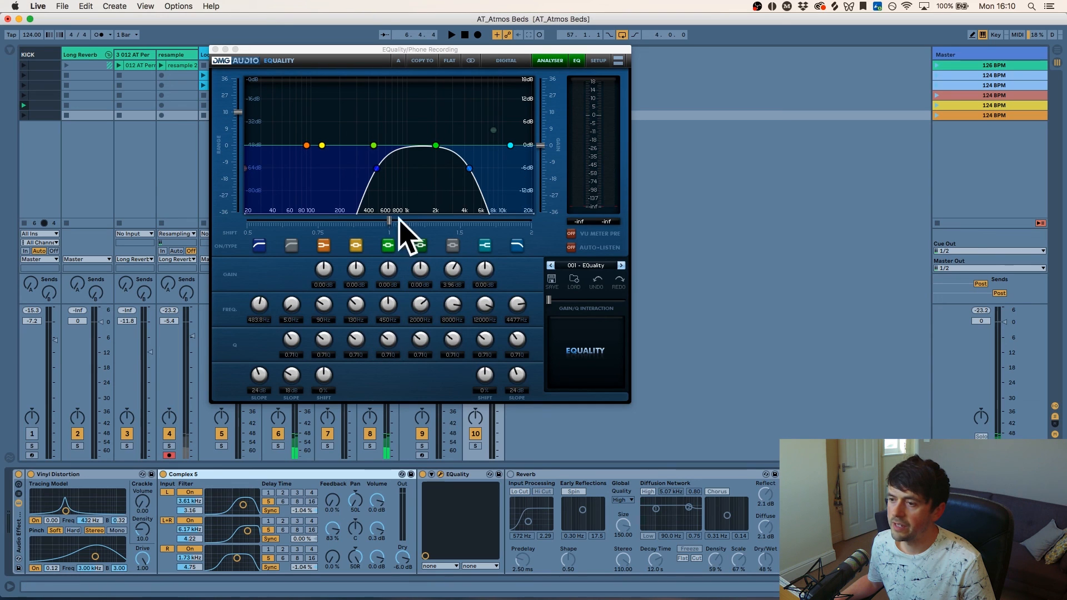
pyautogui.click(422, 475)
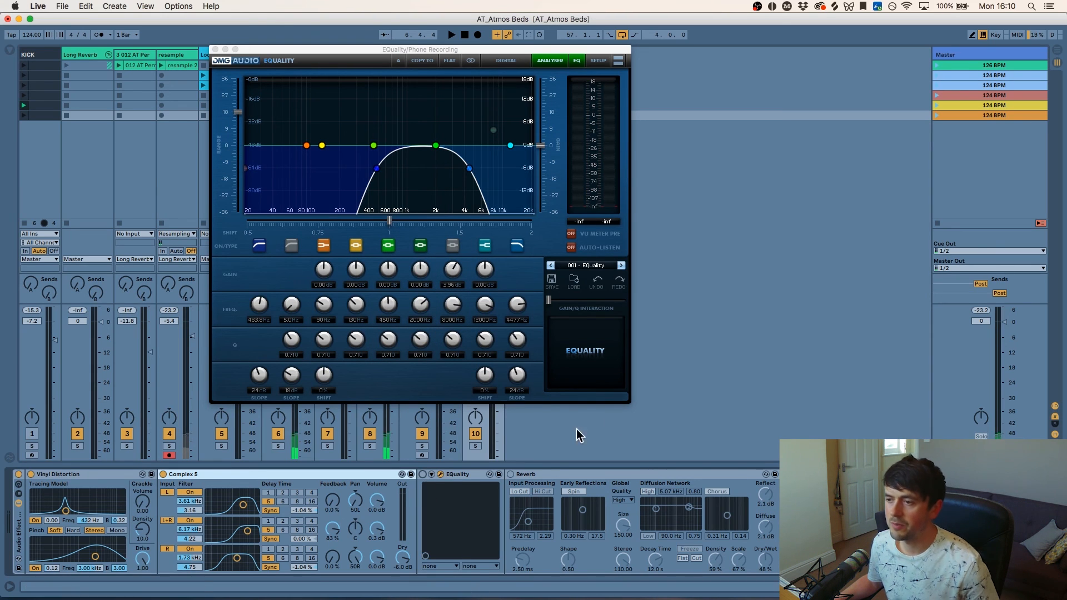
pyautogui.press('space')
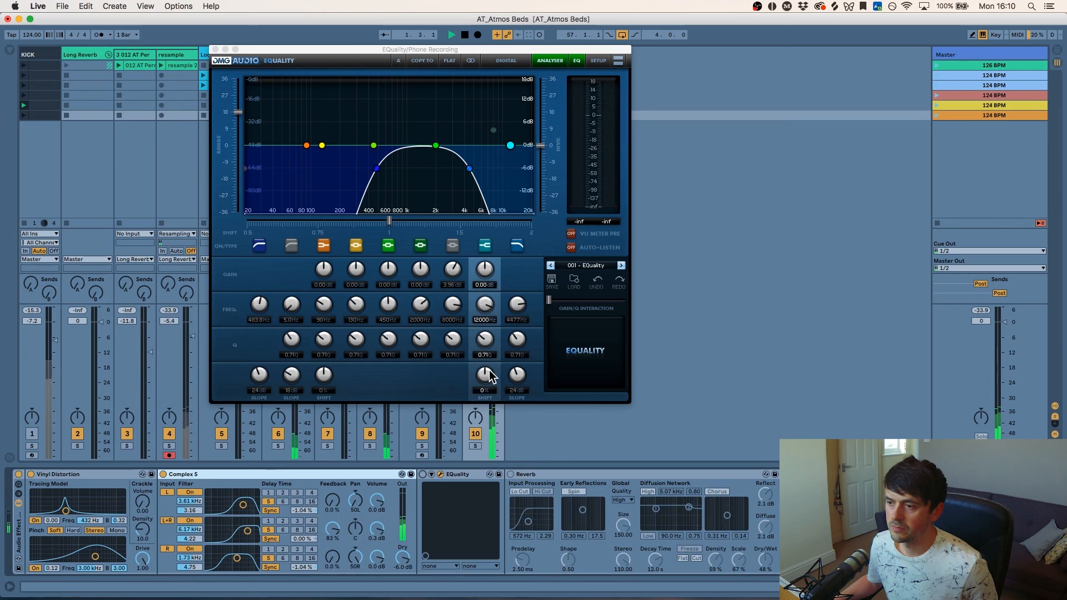
pyautogui.moveTo(387, 52); pyautogui.dragTo(765, 53)
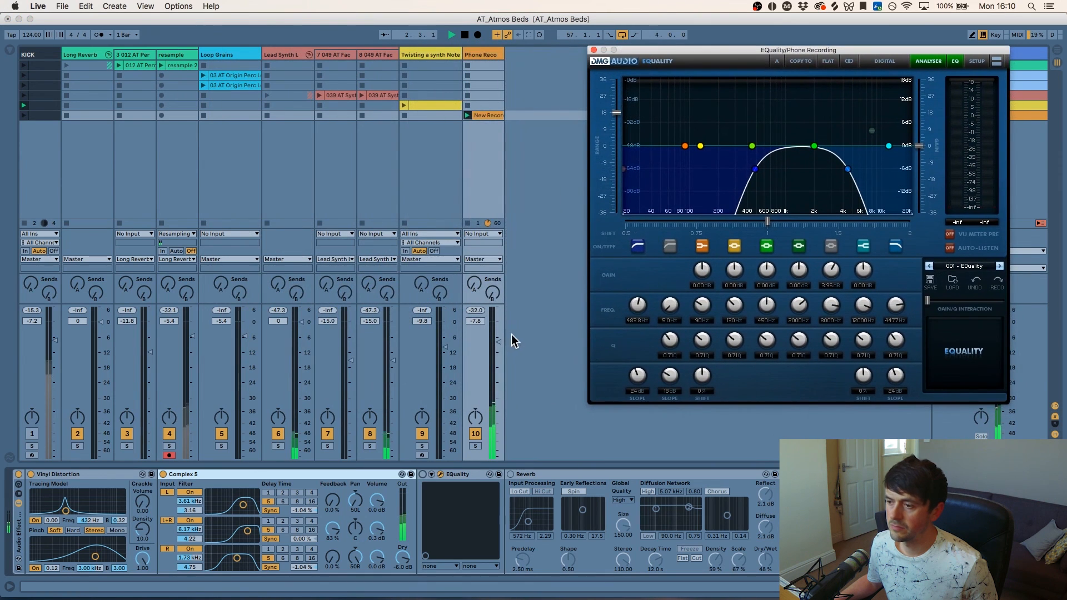
pyautogui.click(499, 342)
pyautogui.moveTo(768, 49); pyautogui.dragTo(551, 17)
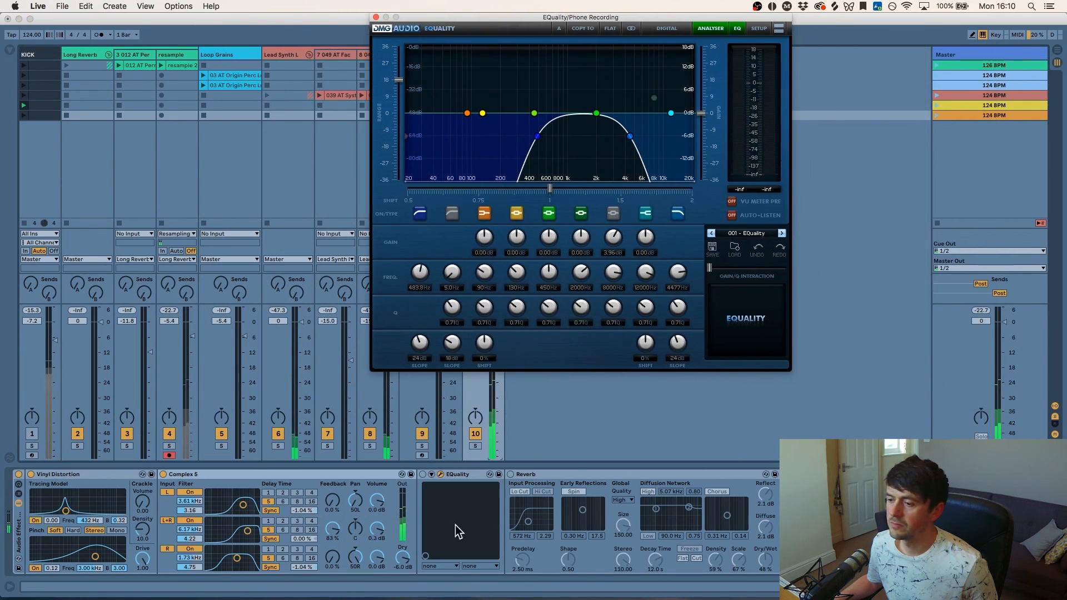
pyautogui.click(422, 475)
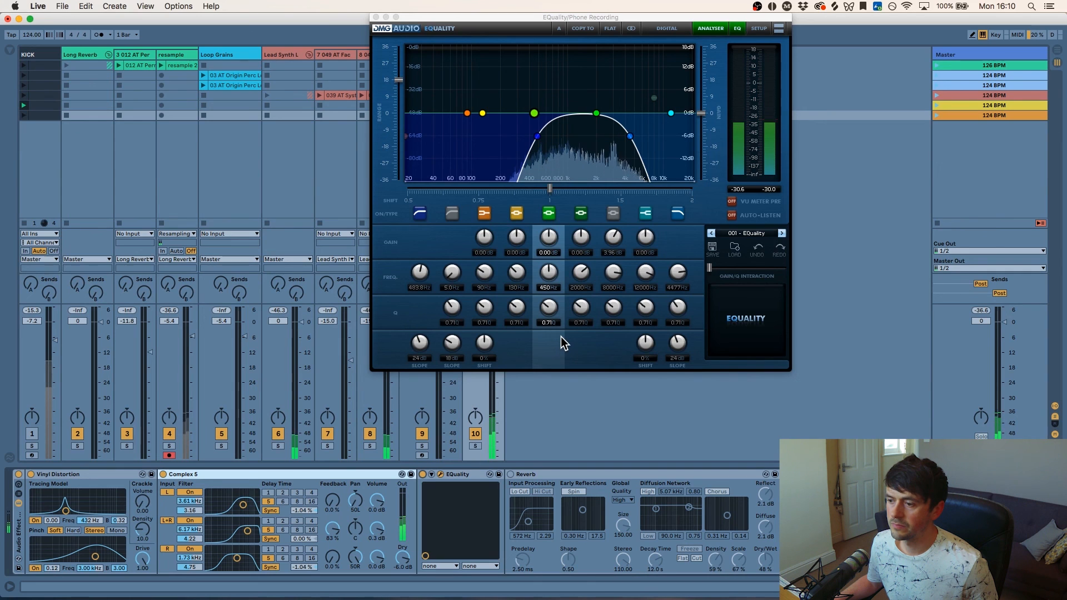
pyautogui.moveTo(467, 17); pyautogui.dragTo(339, 17)
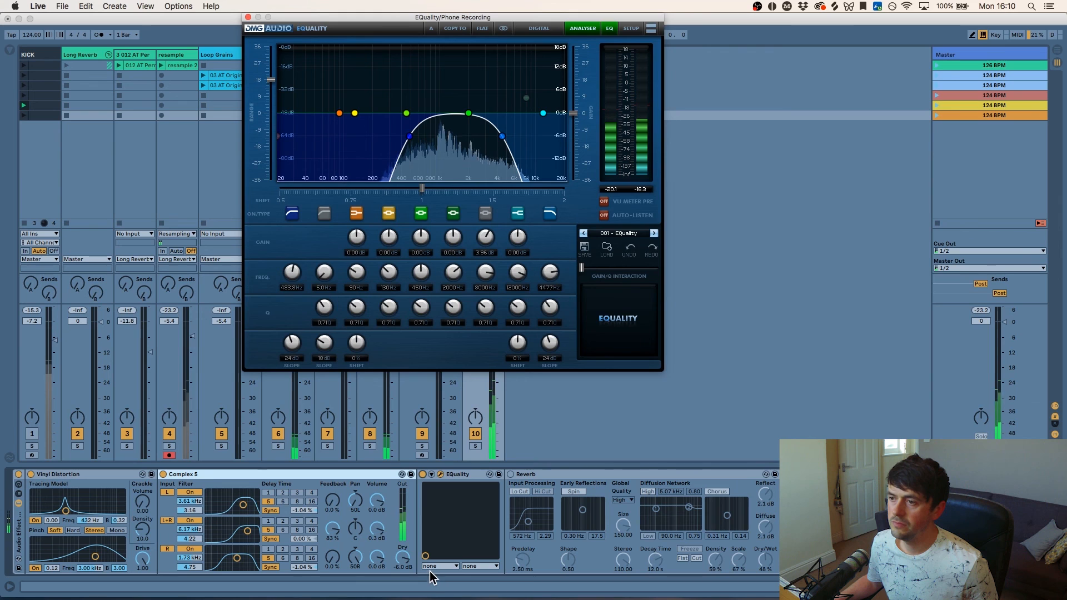
# Enable the Reverb on the Phone Recording track, close the EQuality window and raise the track volume to -6.0 dB.
pyautogui.click(510, 475)
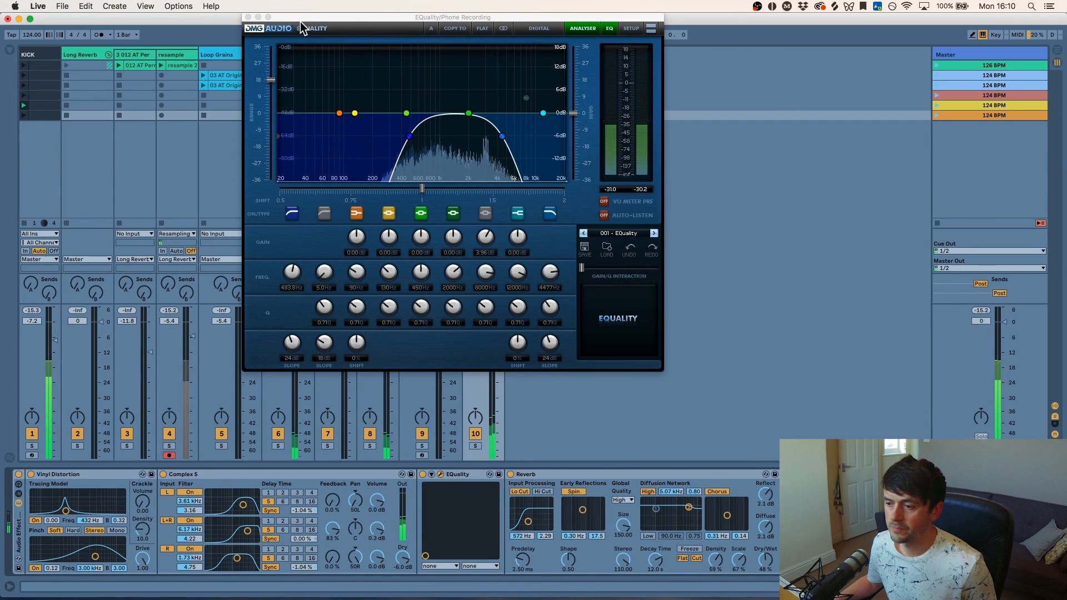
pyautogui.click(249, 17)
pyautogui.moveTo(498, 376); pyautogui.dragTo(498, 372)
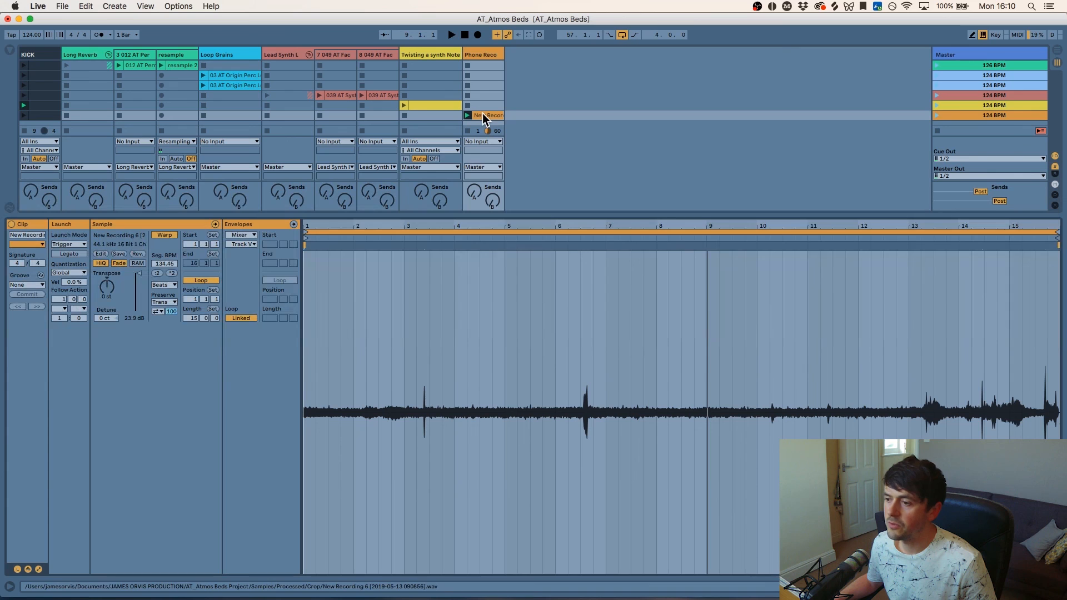
# Review the phone recording's source waveform again alongside the effects that process it, ending on the effect chain.
pyautogui.doubleClick(482, 116)
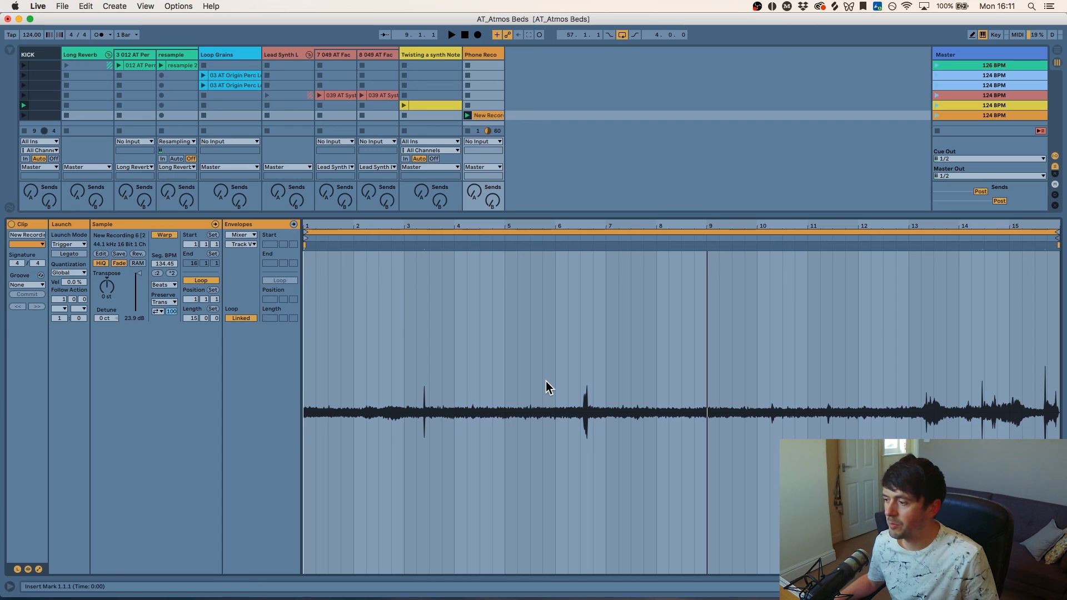
pyautogui.hotkey('shift', 'Tab')
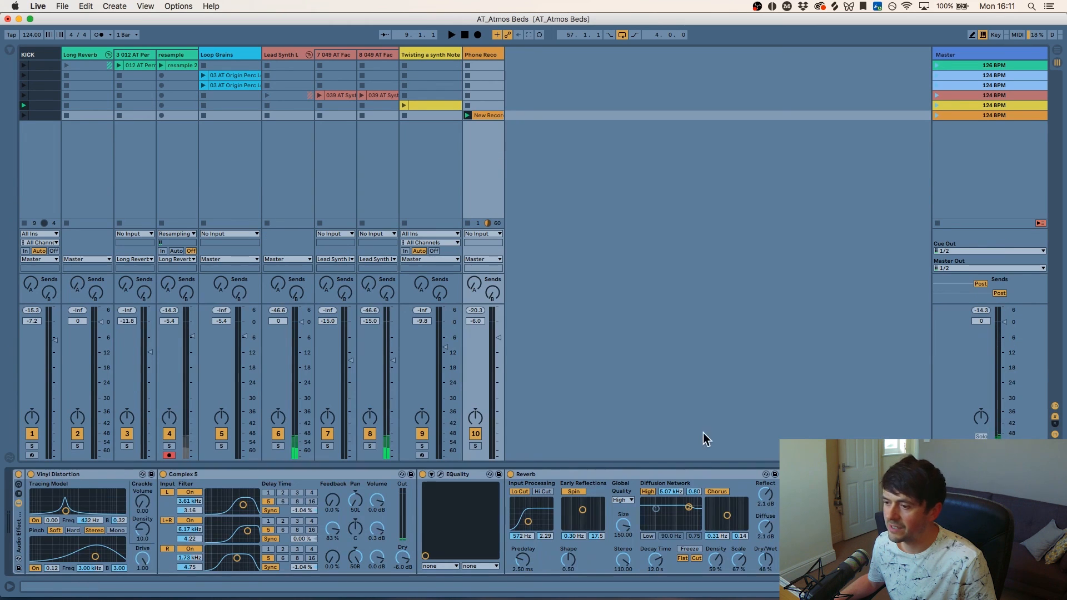
pyautogui.click(492, 118)
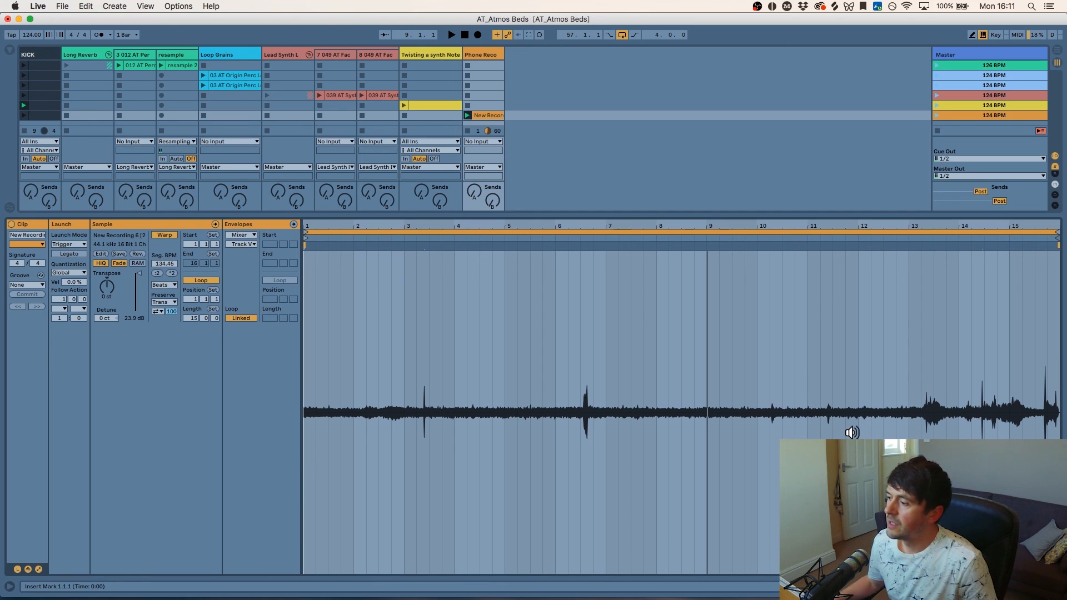
pyautogui.hotkey('shift', 'Tab')
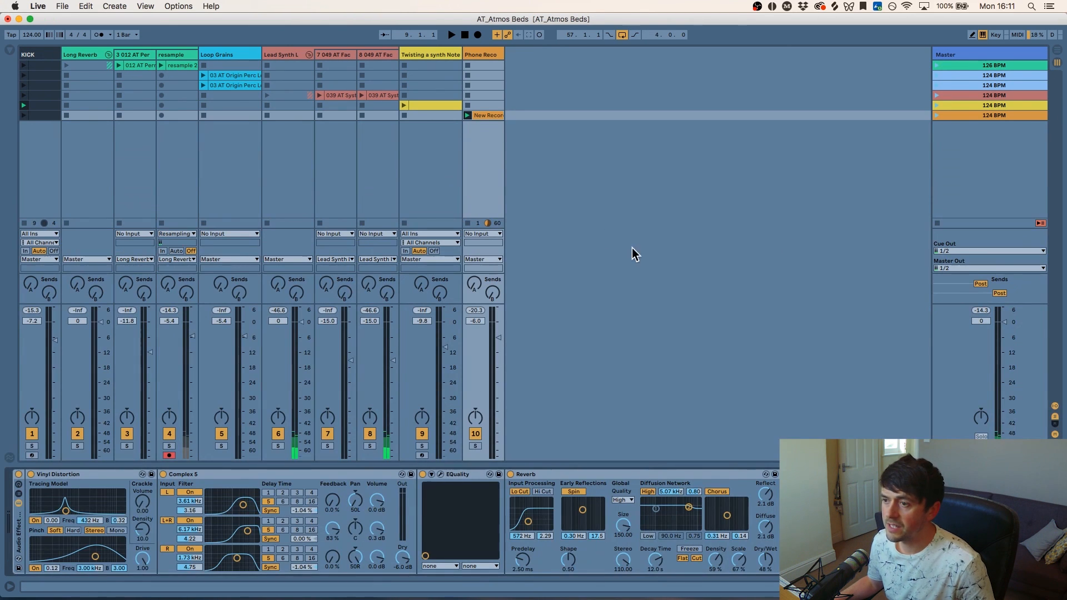